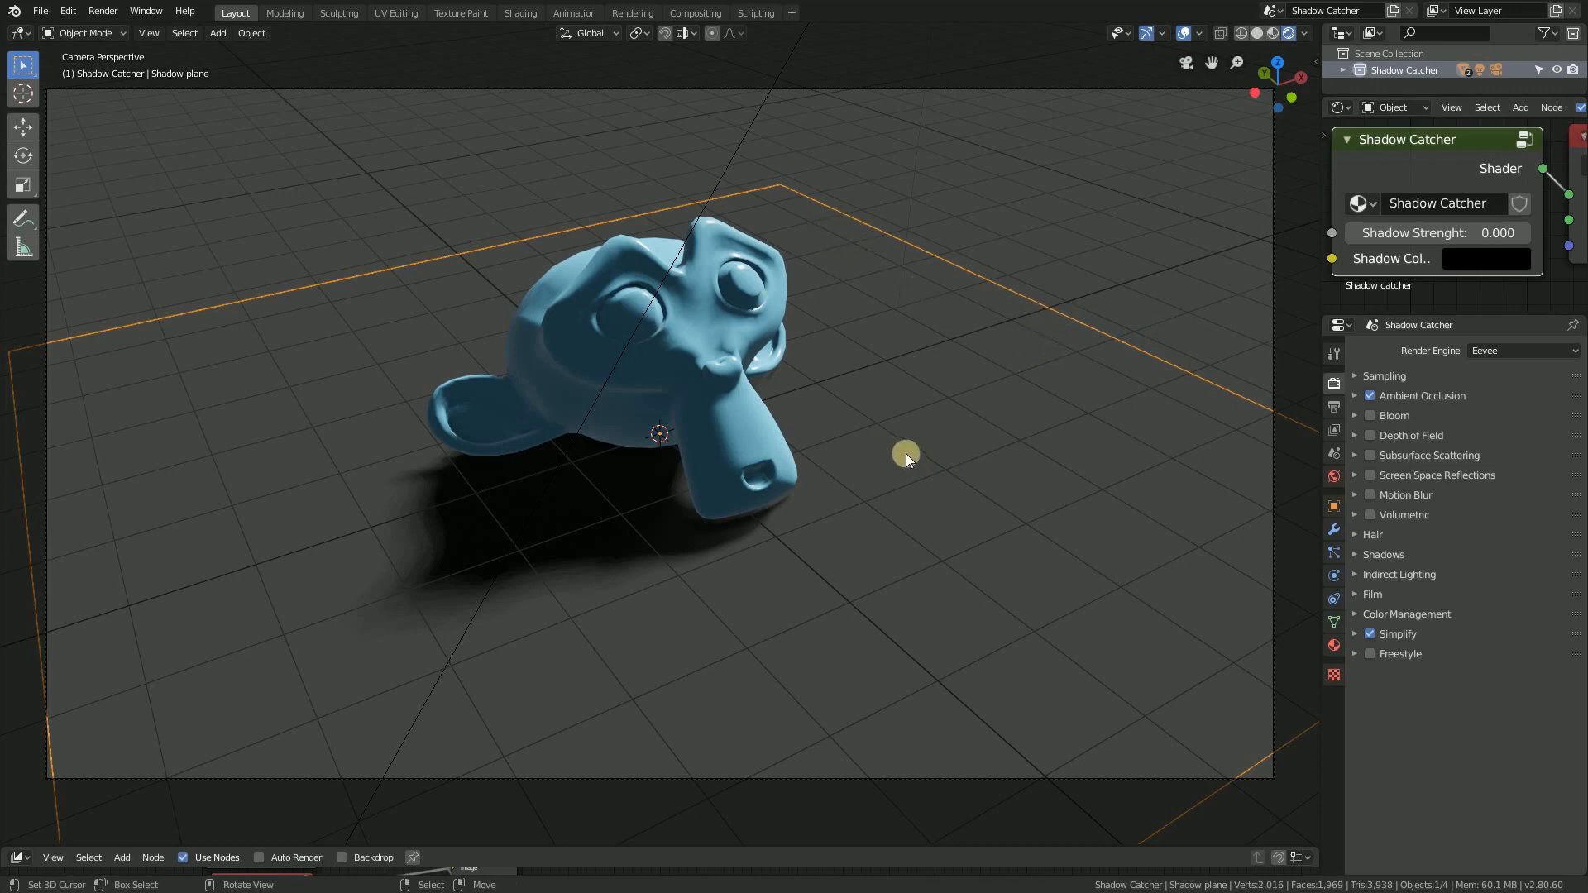
{"action": "scroll", "coordinate": [925, 449], "scroll_direction": "down", "scroll_amount": 2}
{"action": "key", "text": "g"}
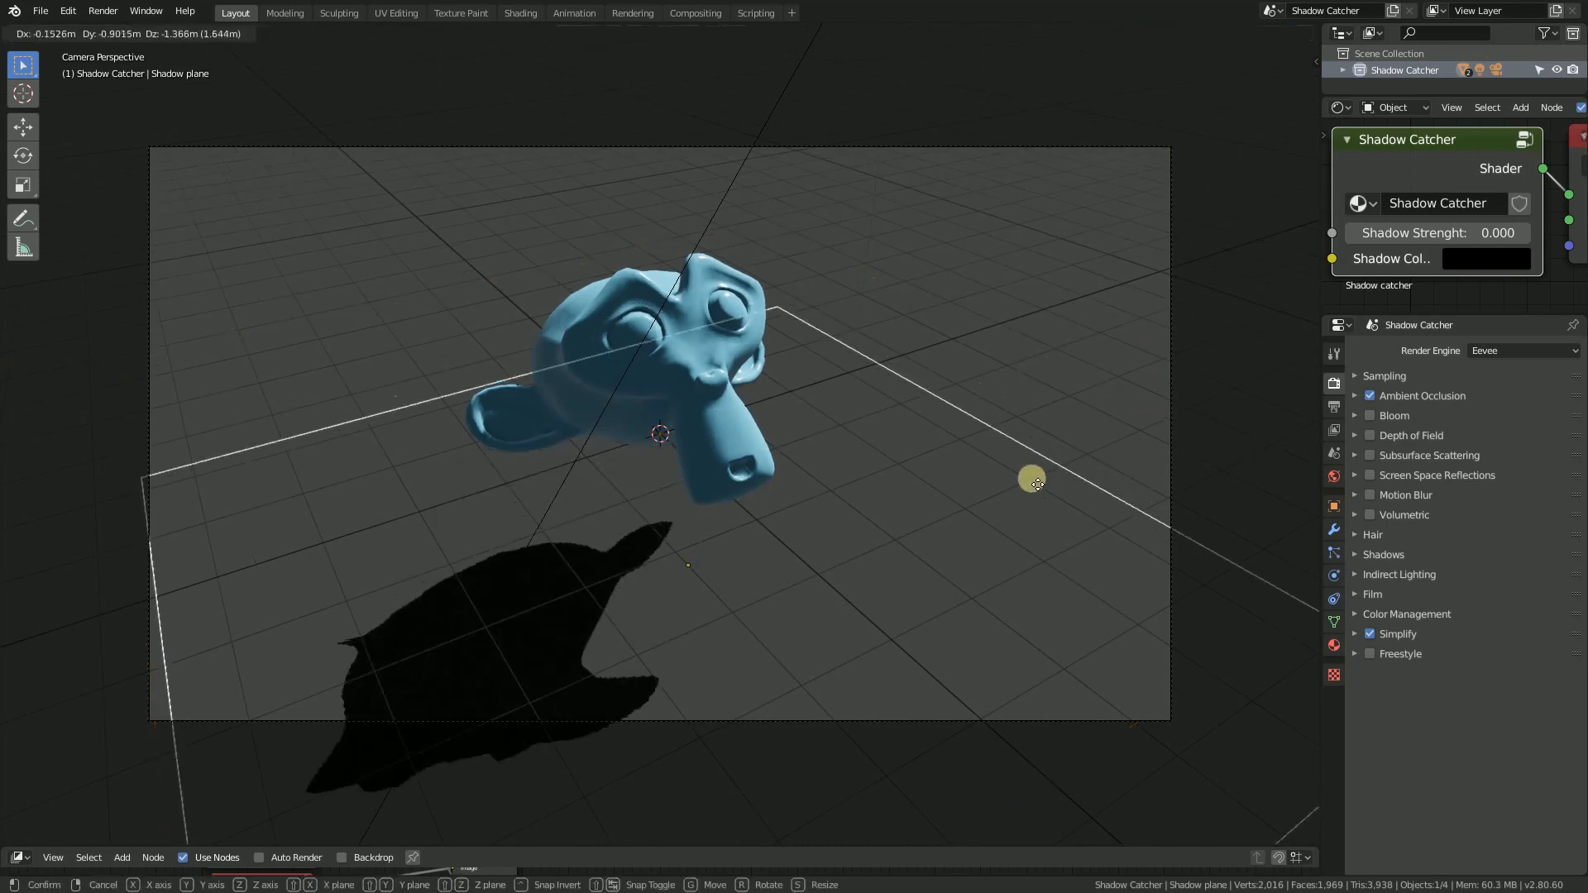
{"action": "left_click", "coordinate": [1039, 344]}
Fit the camera view in the 3D viewport and turn off the viewport overlays
{"action": "middle_click_drag", "start_coordinate": [692, 398], "coordinate": [653, 481]}
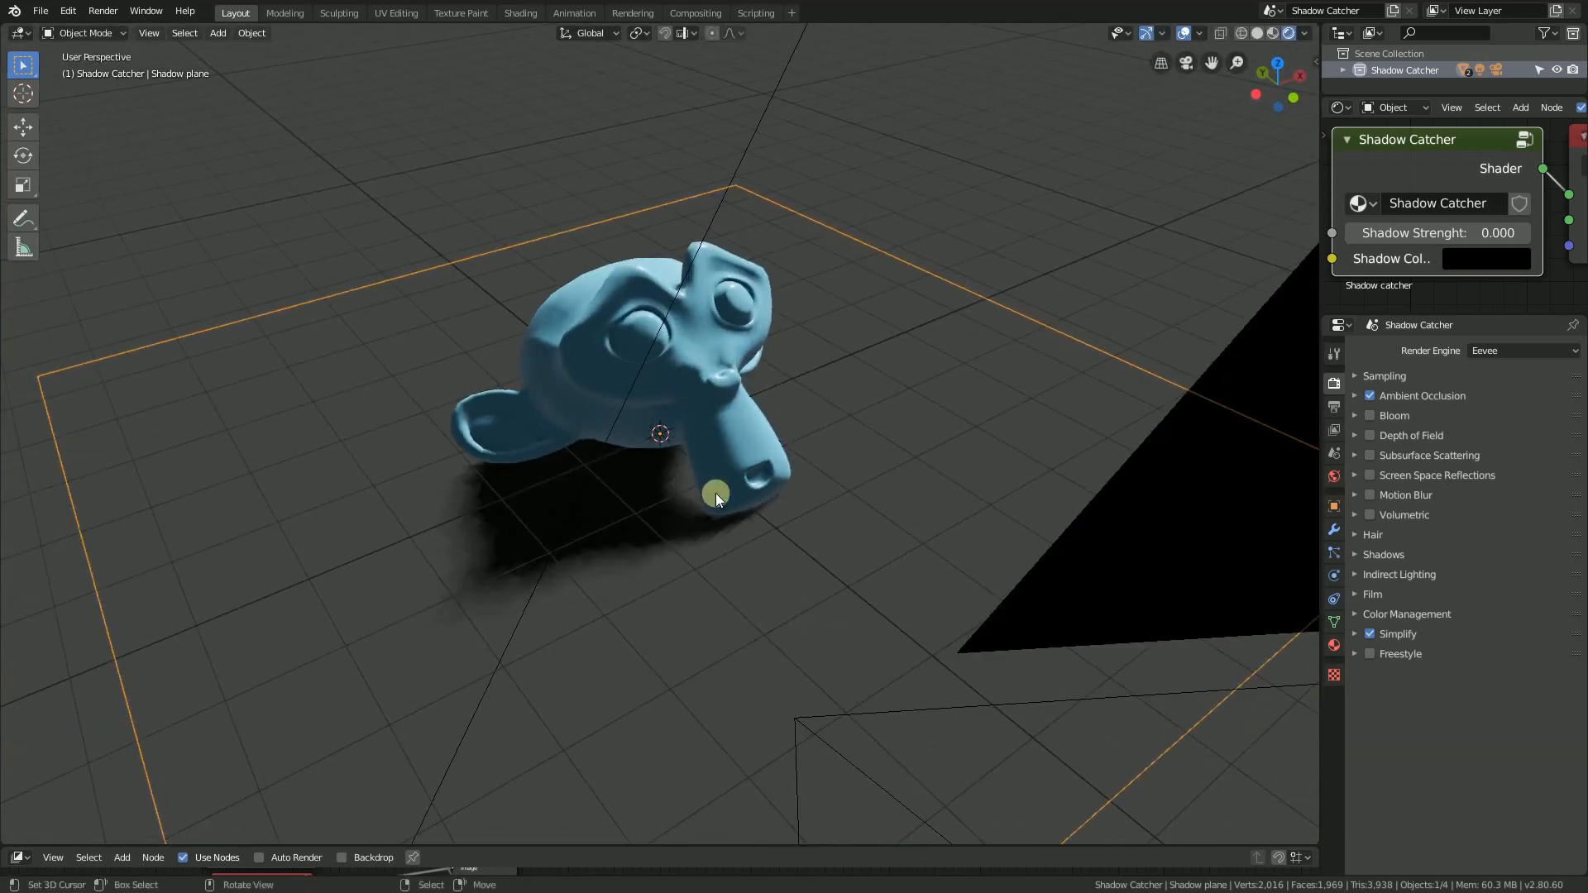
{"action": "middle_click_drag", "start_coordinate": [812, 395], "coordinate": [779, 379]}
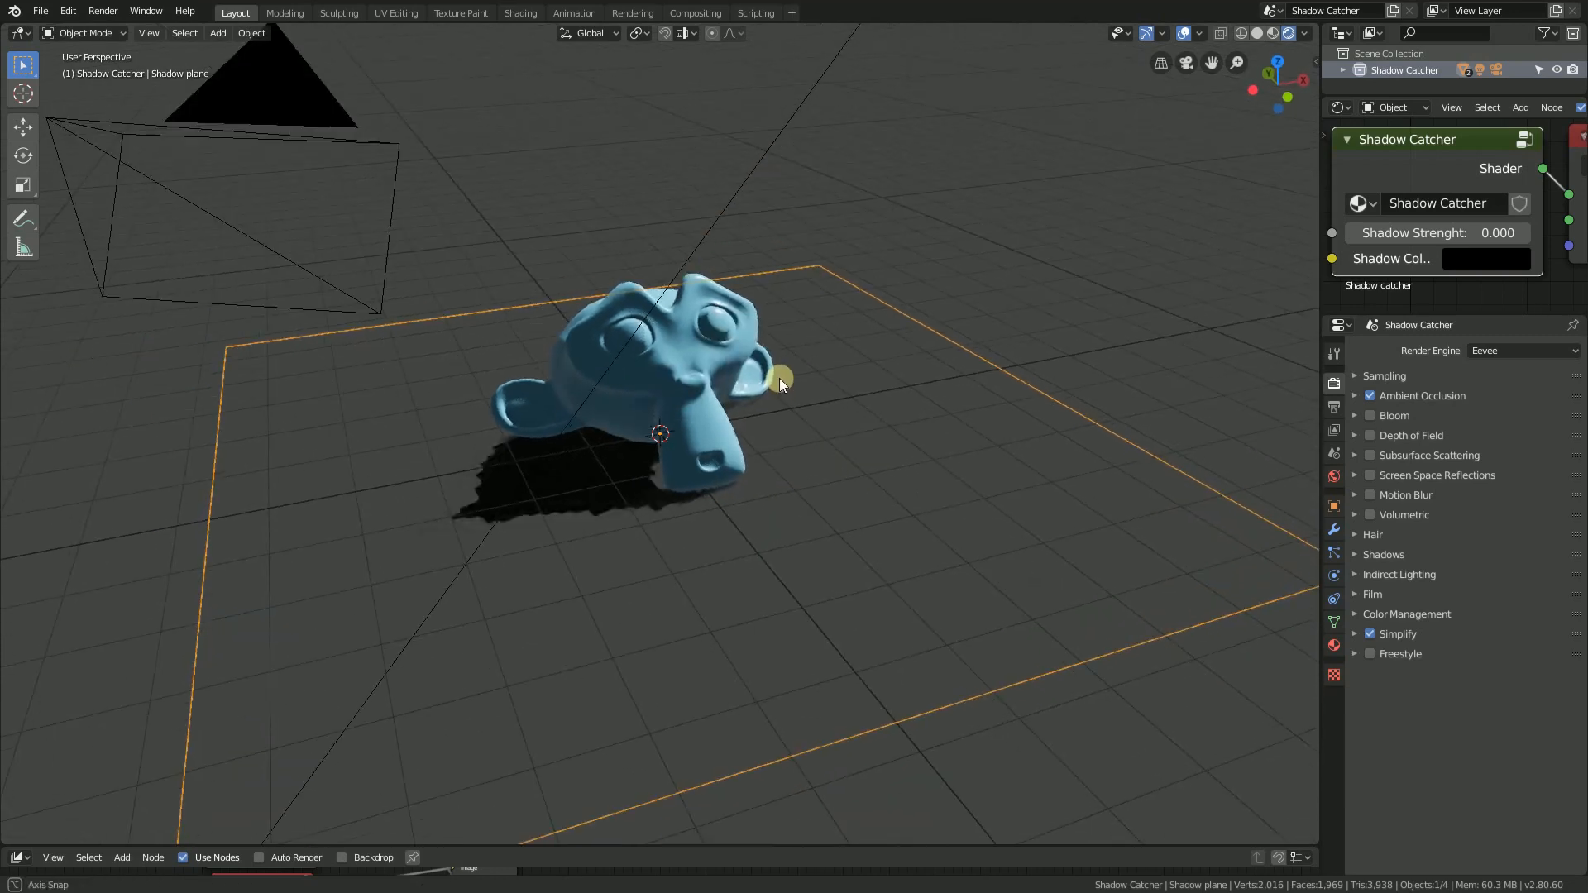
{"action": "key", "text": "KP_0"}
{"action": "scroll", "coordinate": [779, 379], "scroll_direction": "up", "scroll_amount": 3}
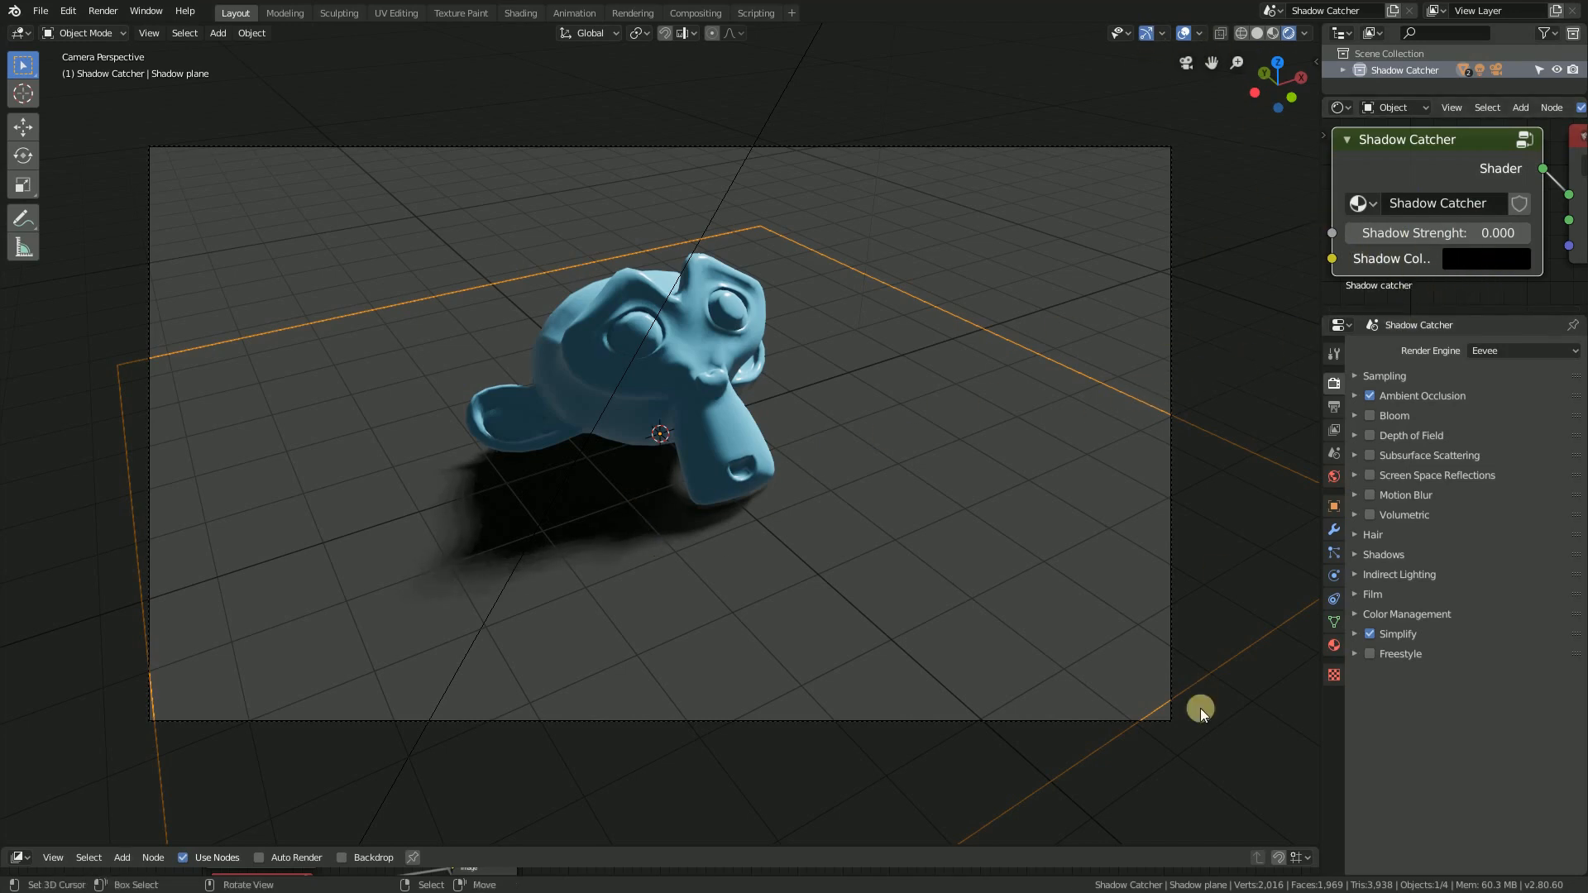
{"action": "key", "text": "Home"}
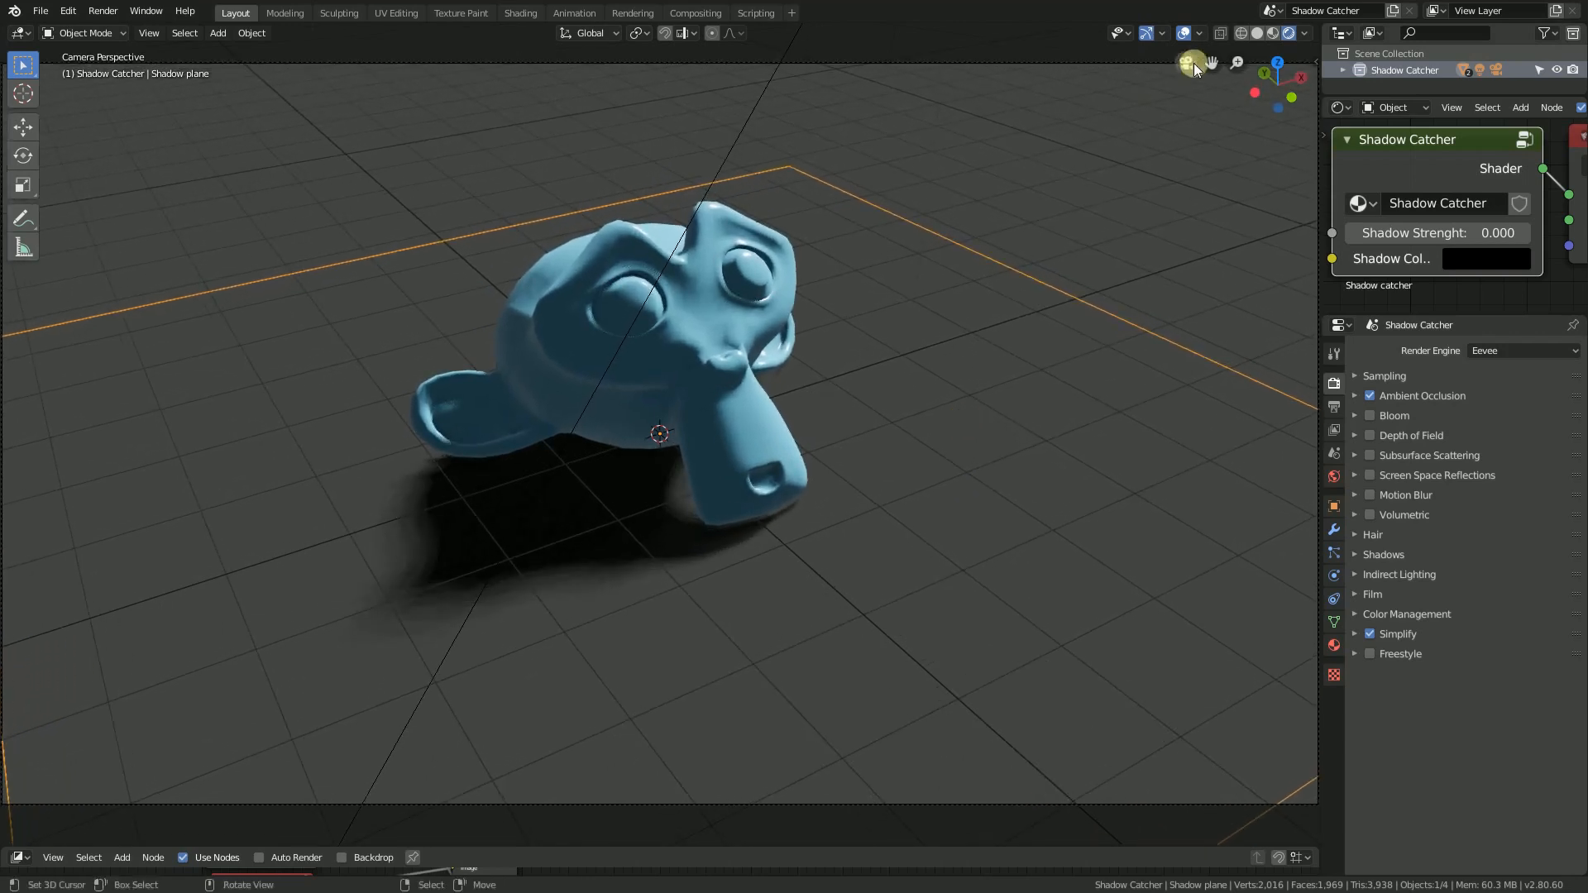
{"action": "left_click", "coordinate": [1183, 33]}
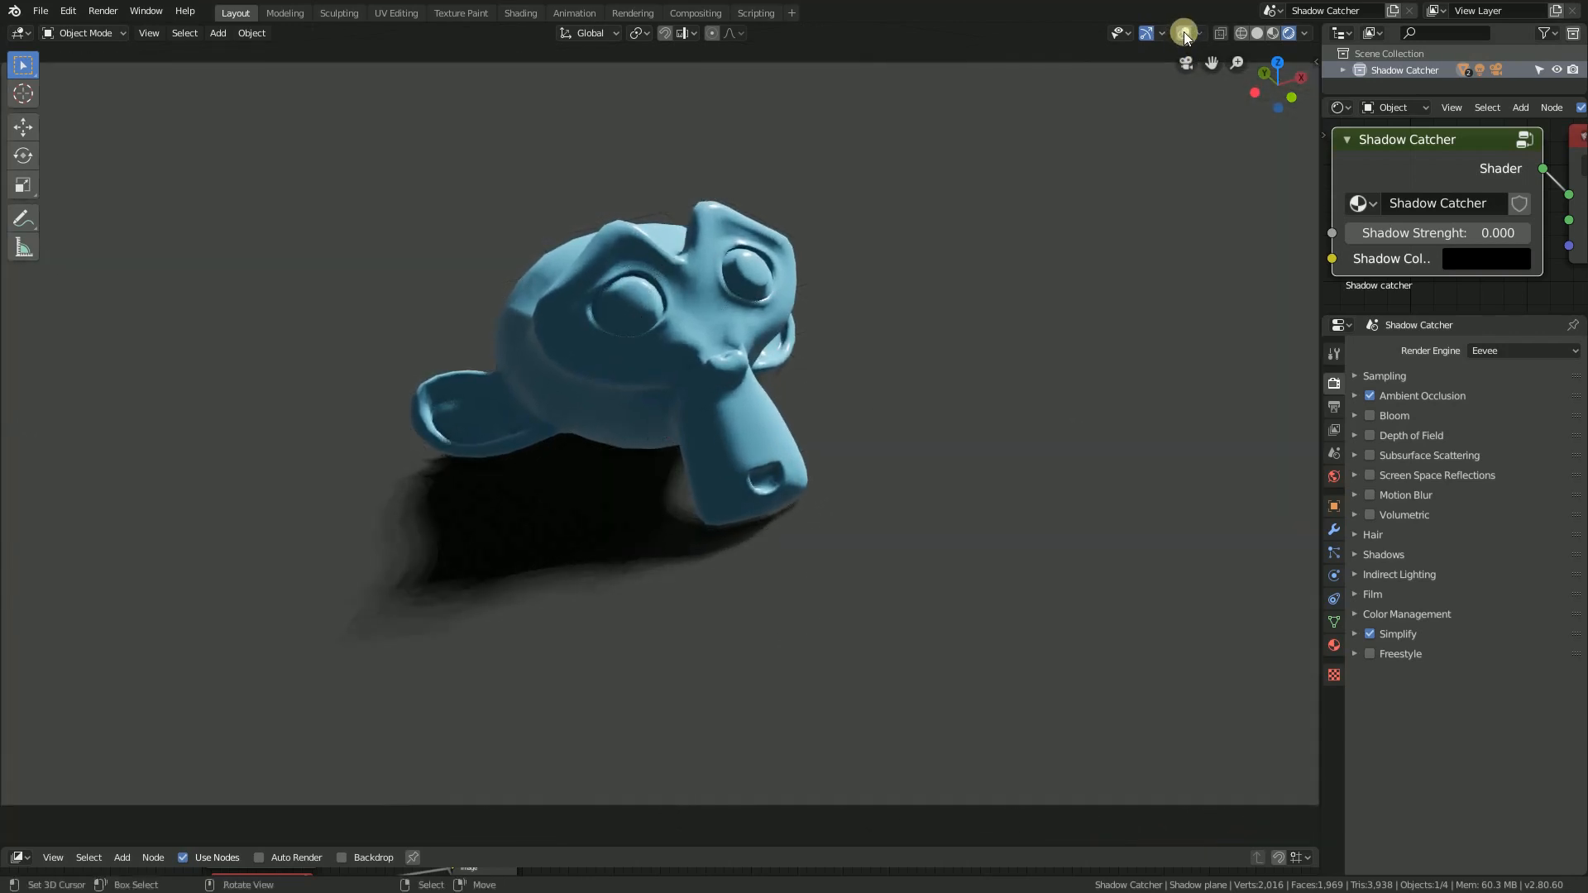
Try a light grey shadow color on the Shadow Catcher node and return it to black
{"action": "left_click", "coordinate": [1474, 258]}
{"action": "left_click_drag", "start_coordinate": [1507, 415], "coordinate": [1511, 330]}
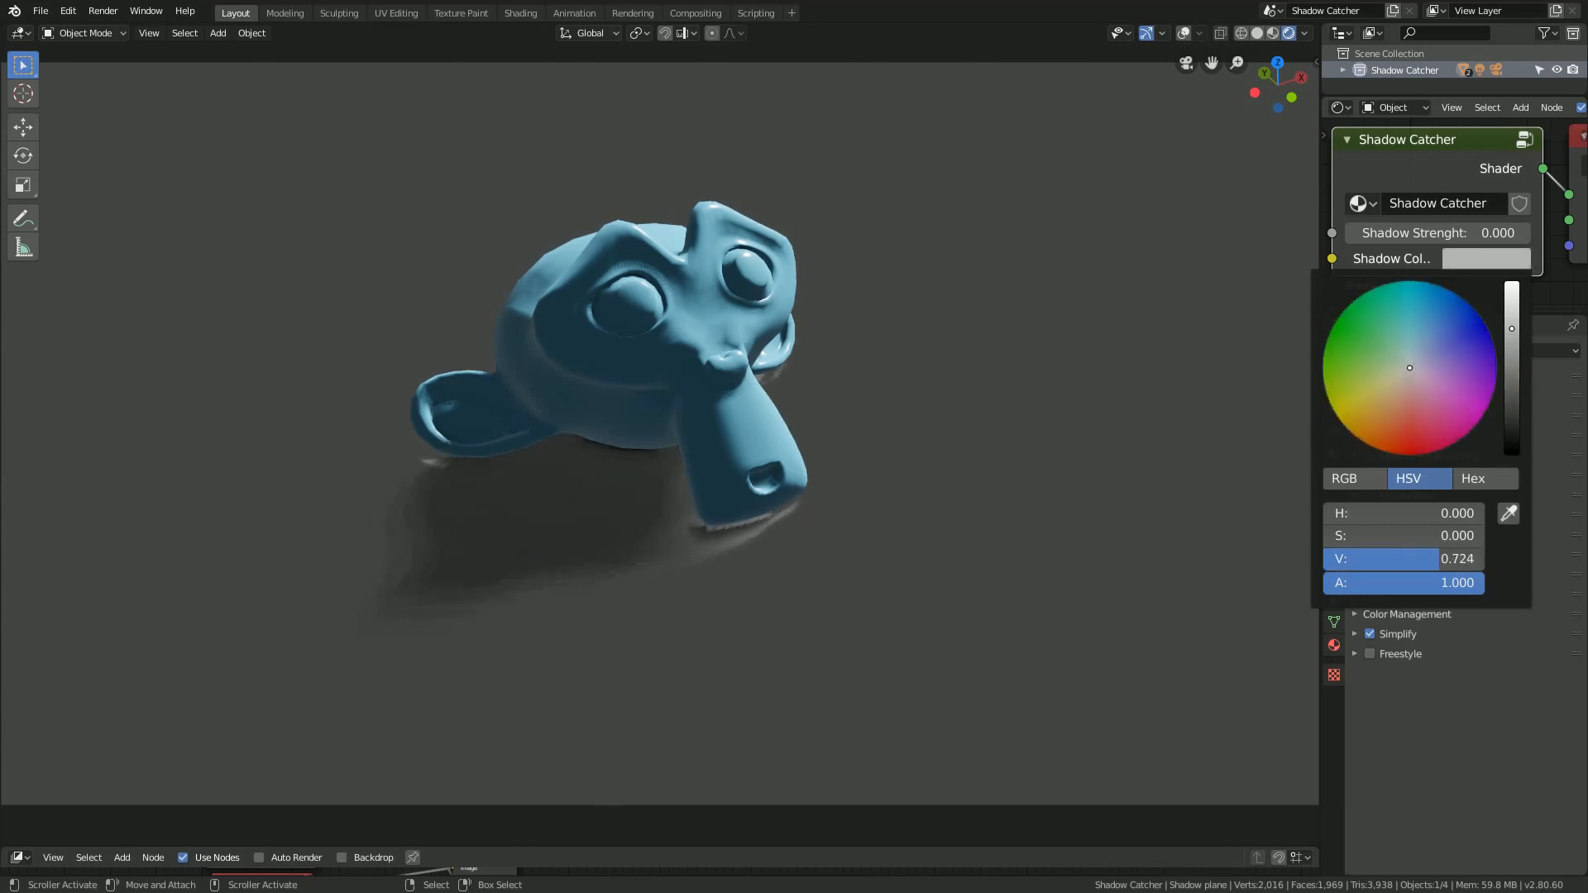
{"action": "left_click", "coordinate": [1402, 411]}
{"action": "mouse_move", "coordinate": [1403, 411]}
{"action": "left_mouse_down"}
{"action": "mouse_move", "coordinate": [1368, 381]}
{"action": "mouse_move", "coordinate": [1403, 350]}
{"action": "mouse_move", "coordinate": [1419, 351]}
{"action": "mouse_move", "coordinate": [1410, 368]}
{"action": "left_mouse_up"}
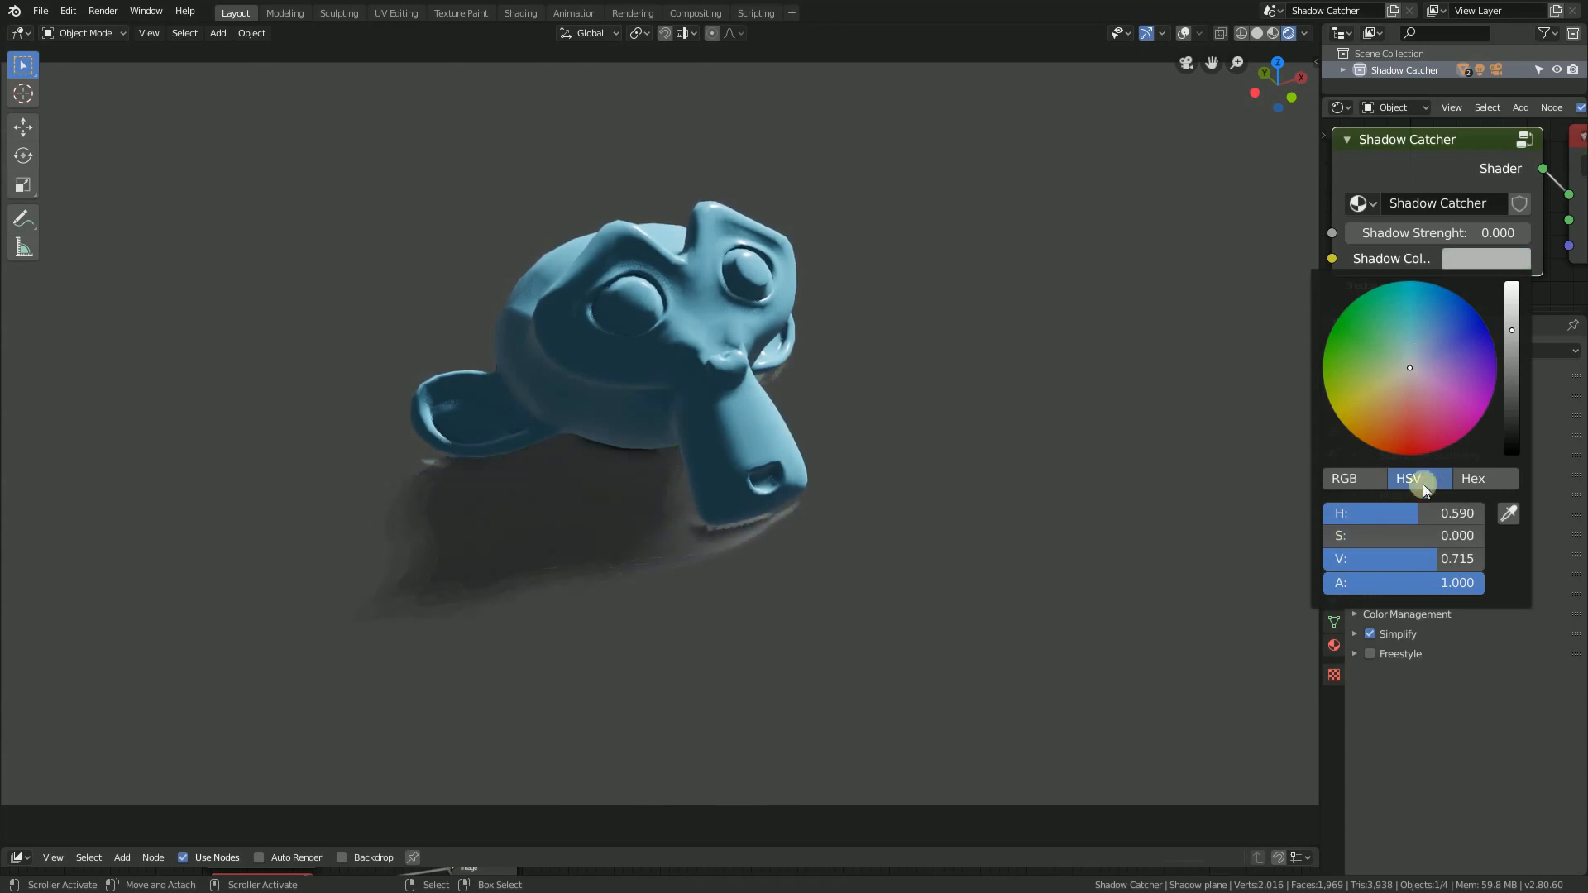
{"action": "left_click", "coordinate": [1495, 260]}
{"action": "left_click_drag", "start_coordinate": [1506, 412], "coordinate": [1511, 453]}
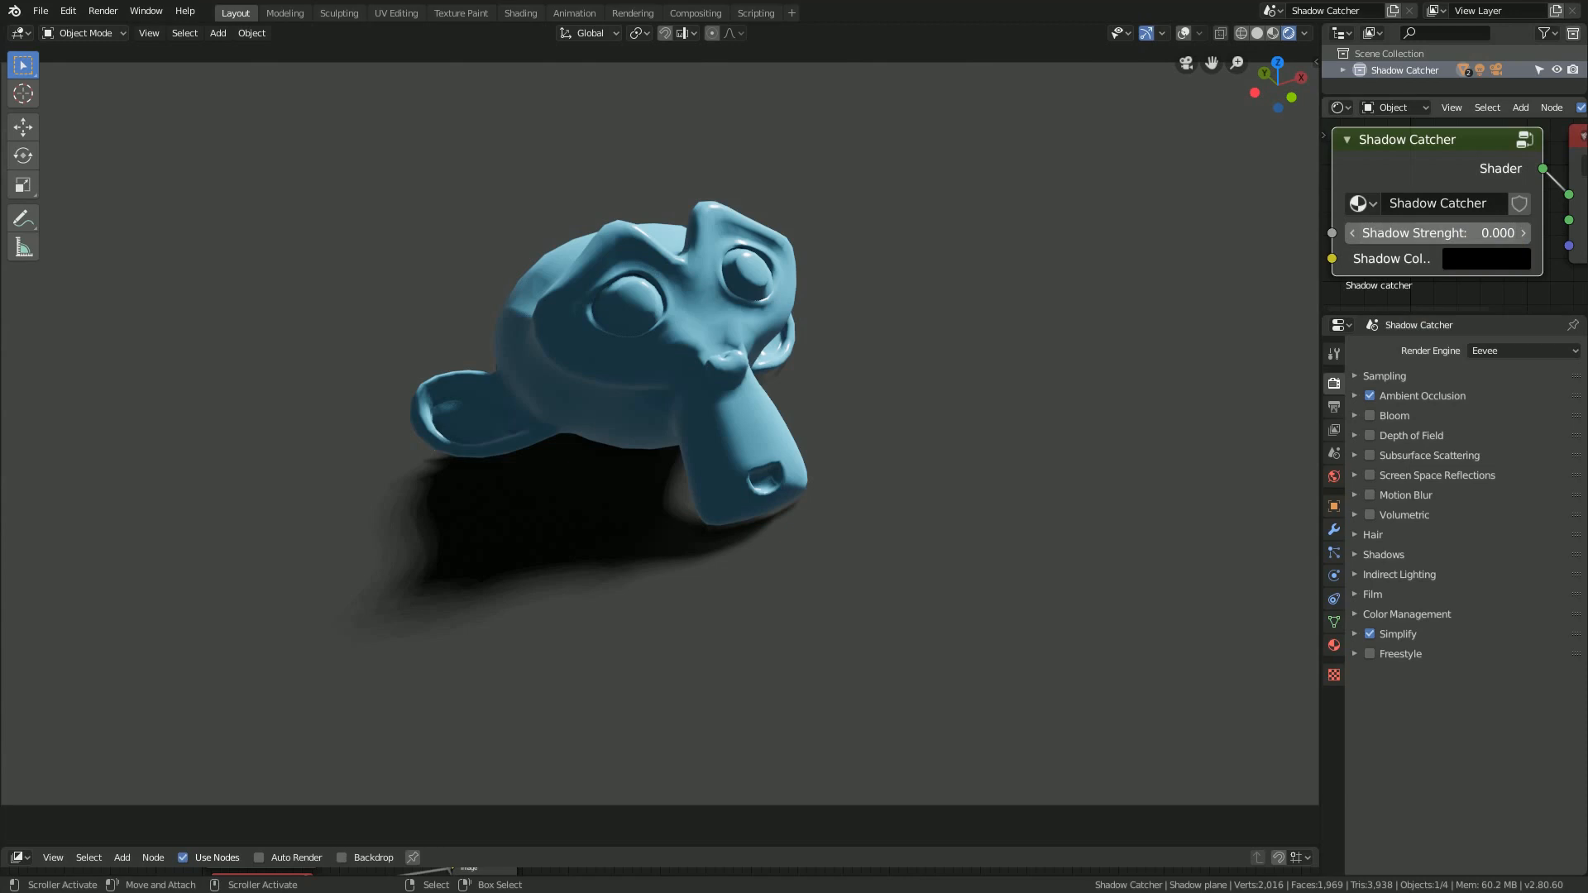
Try shadow strengths of 0.7 and 0.3 on the Shadow Catcher node and return the value to 0
{"action": "scroll", "coordinate": [1437, 233], "scroll_direction": "up", "scroll_amount": 7, "text": "ctrl"}
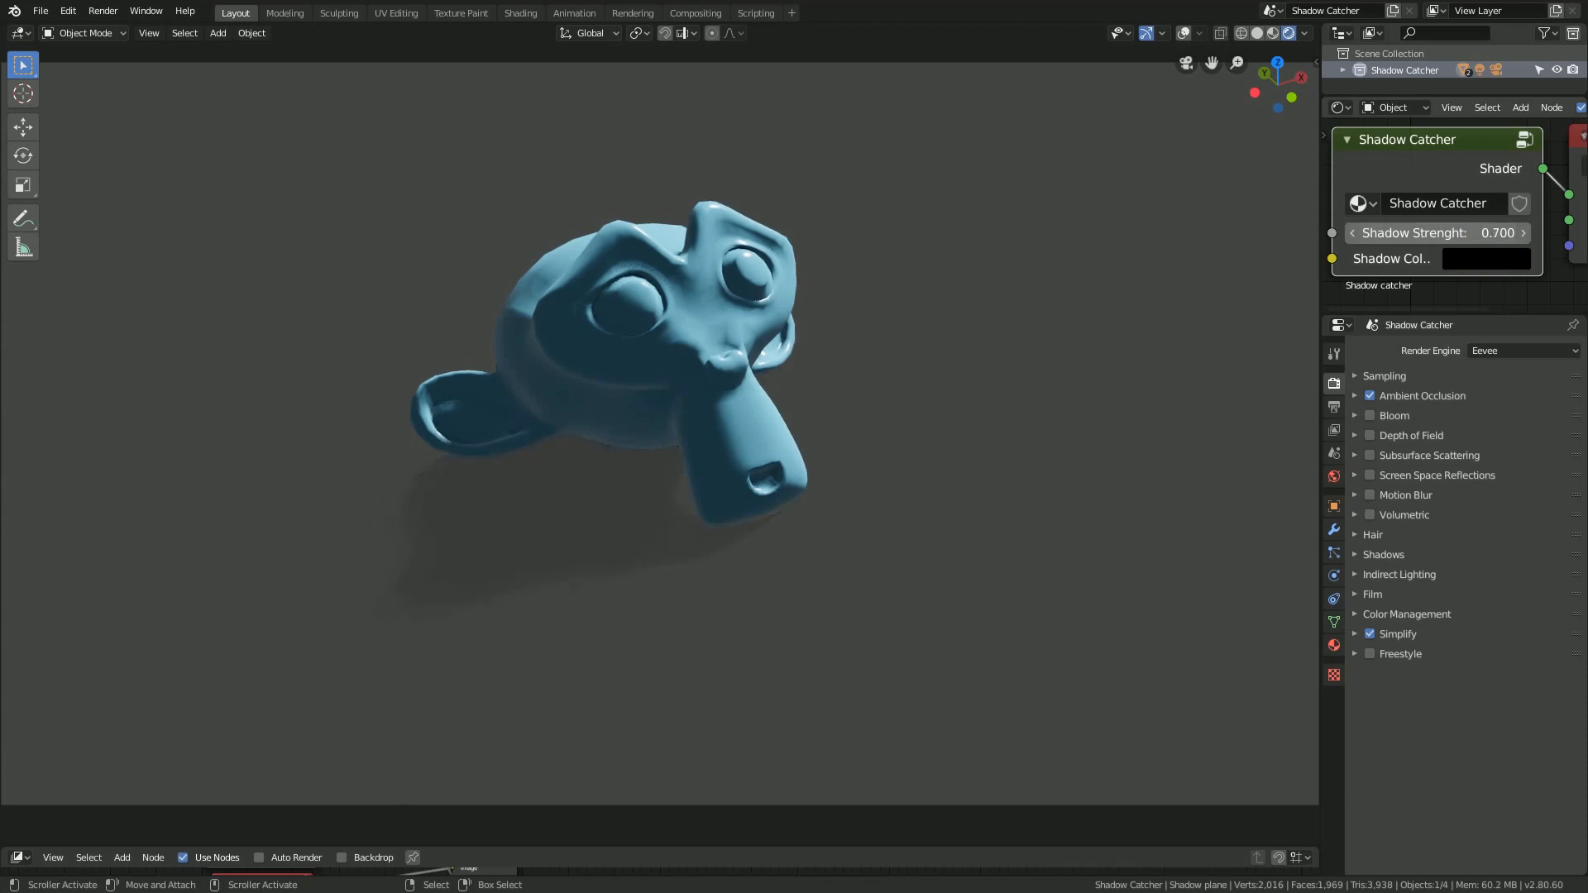
{"action": "scroll", "coordinate": [1437, 233], "scroll_direction": "down", "scroll_amount": 4, "text": "ctrl"}
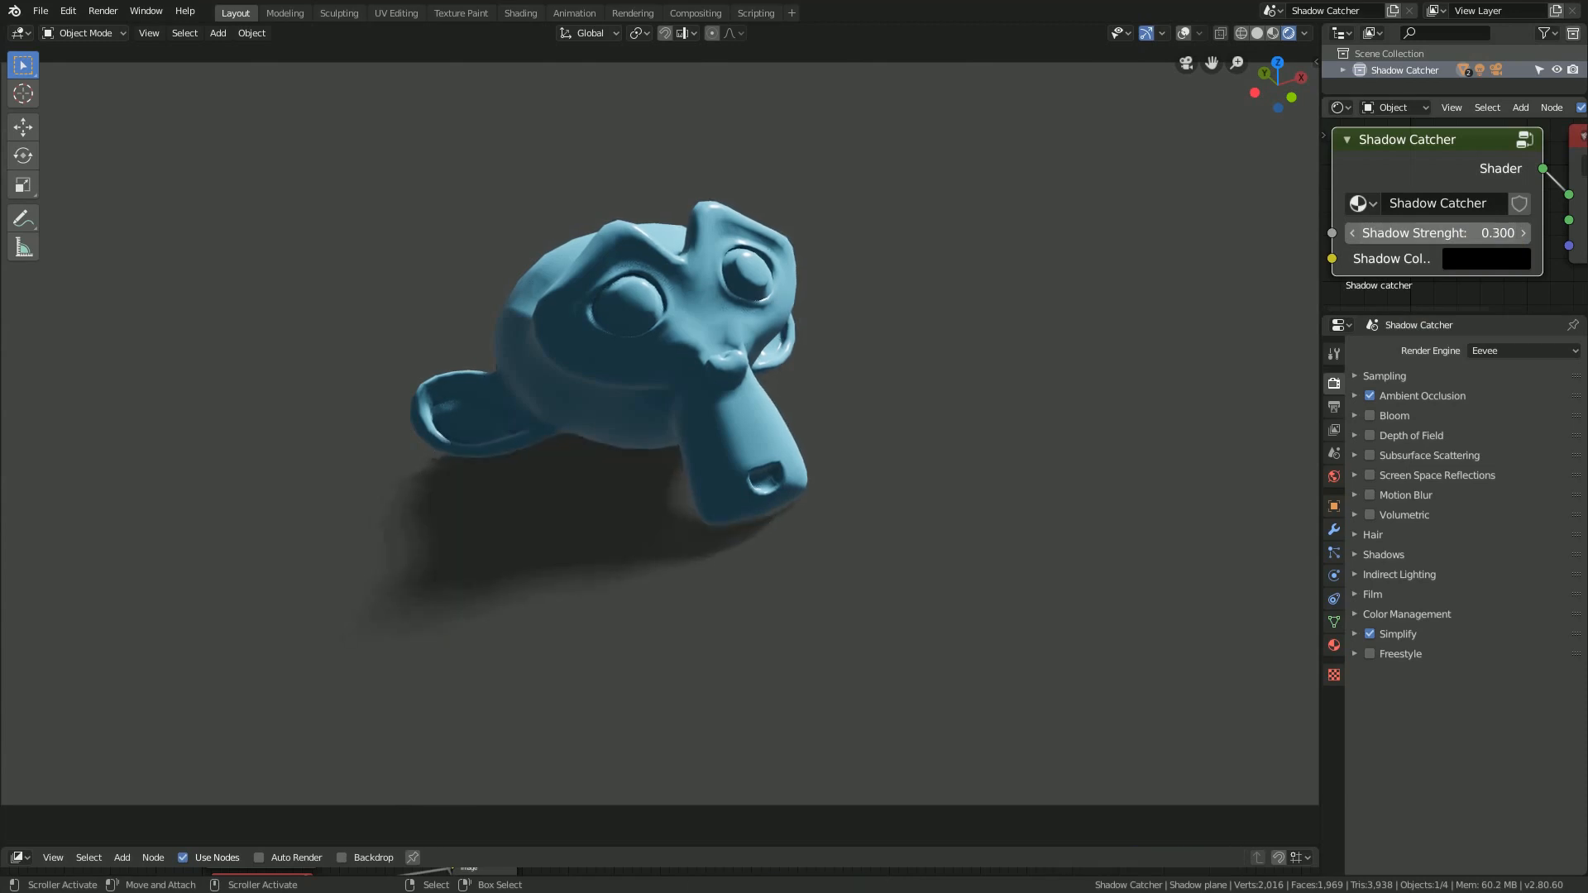
{"action": "scroll", "coordinate": [1437, 233], "scroll_direction": "down", "scroll_amount": 3, "text": "ctrl"}
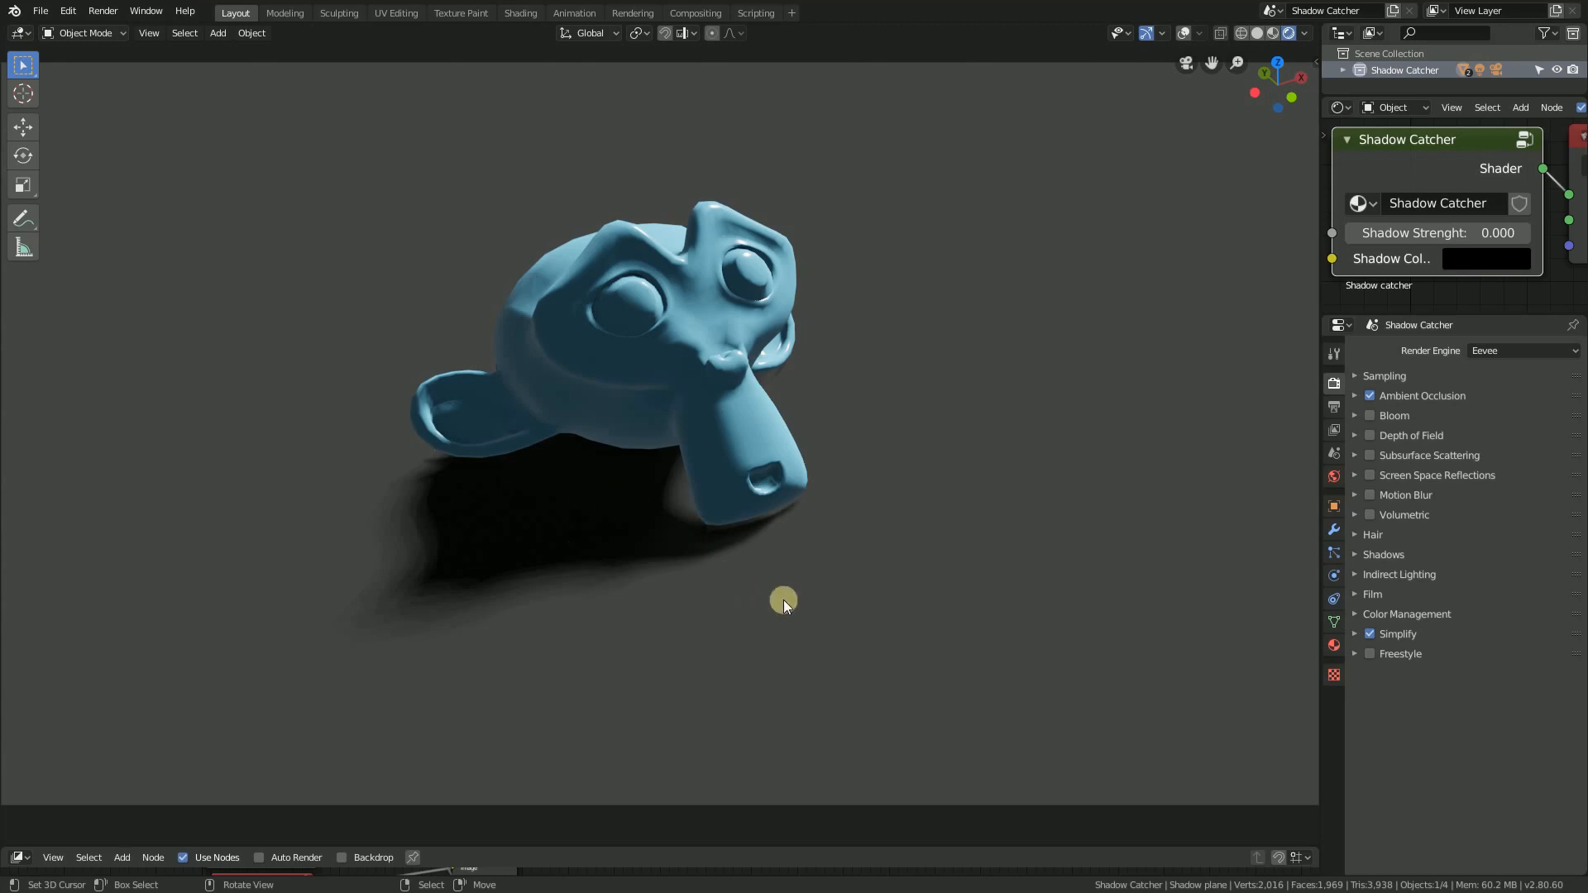
Enlarge the compositor area below the 3D viewport and bring its nodes into view
{"action": "left_click_drag", "start_coordinate": [1050, 845], "coordinate": [1095, 582]}
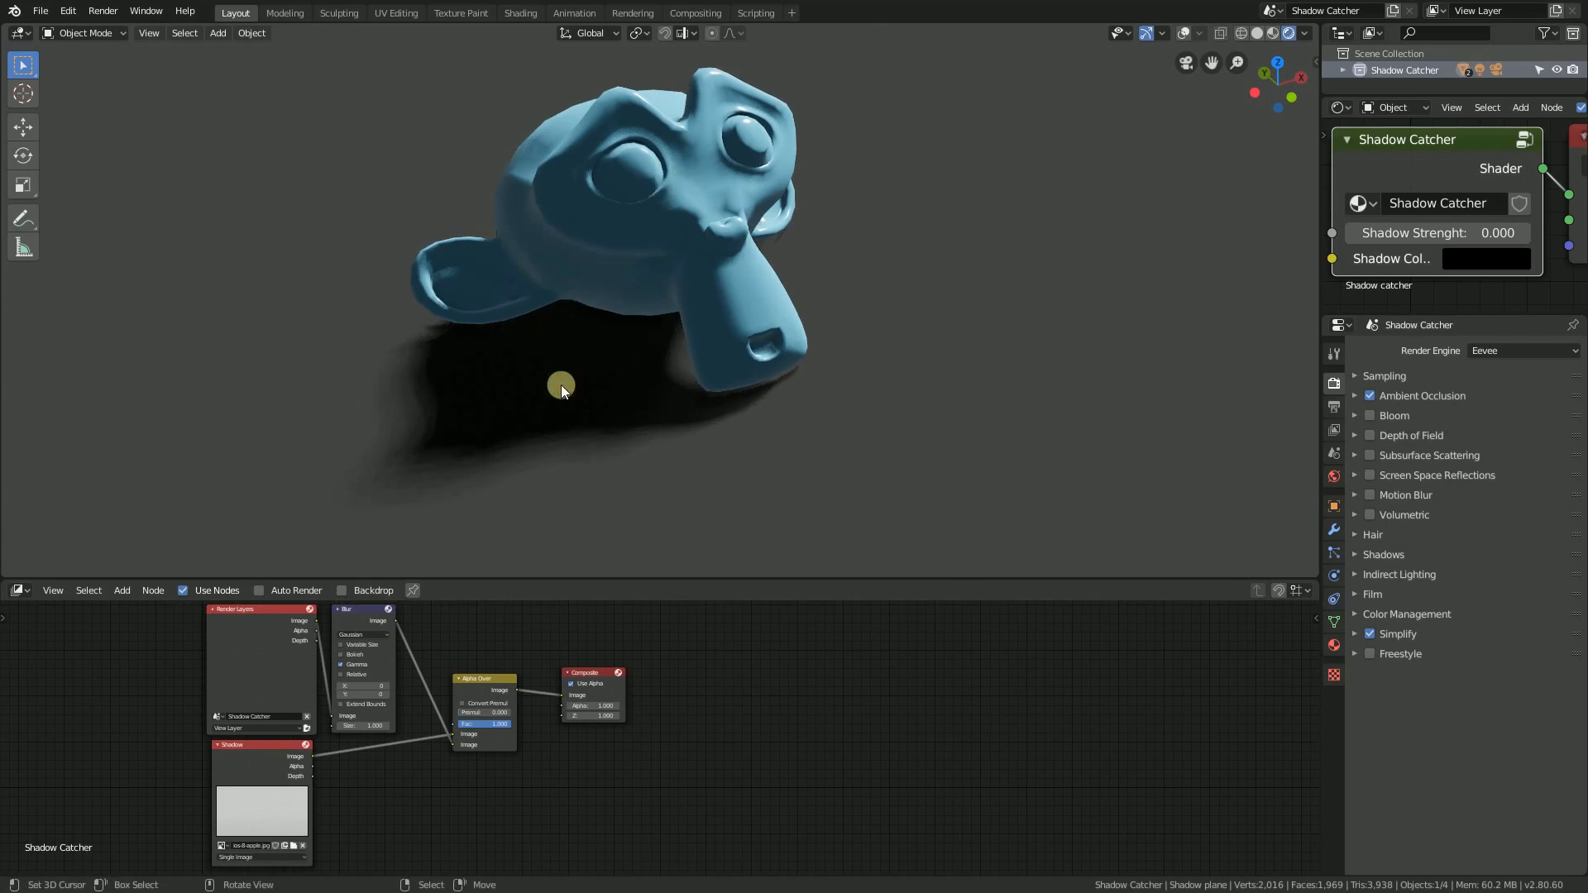
{"action": "scroll", "coordinate": [380, 665], "scroll_direction": "up", "scroll_amount": 2}
{"action": "middle_click_drag", "start_coordinate": [381, 665], "coordinate": [523, 745]}
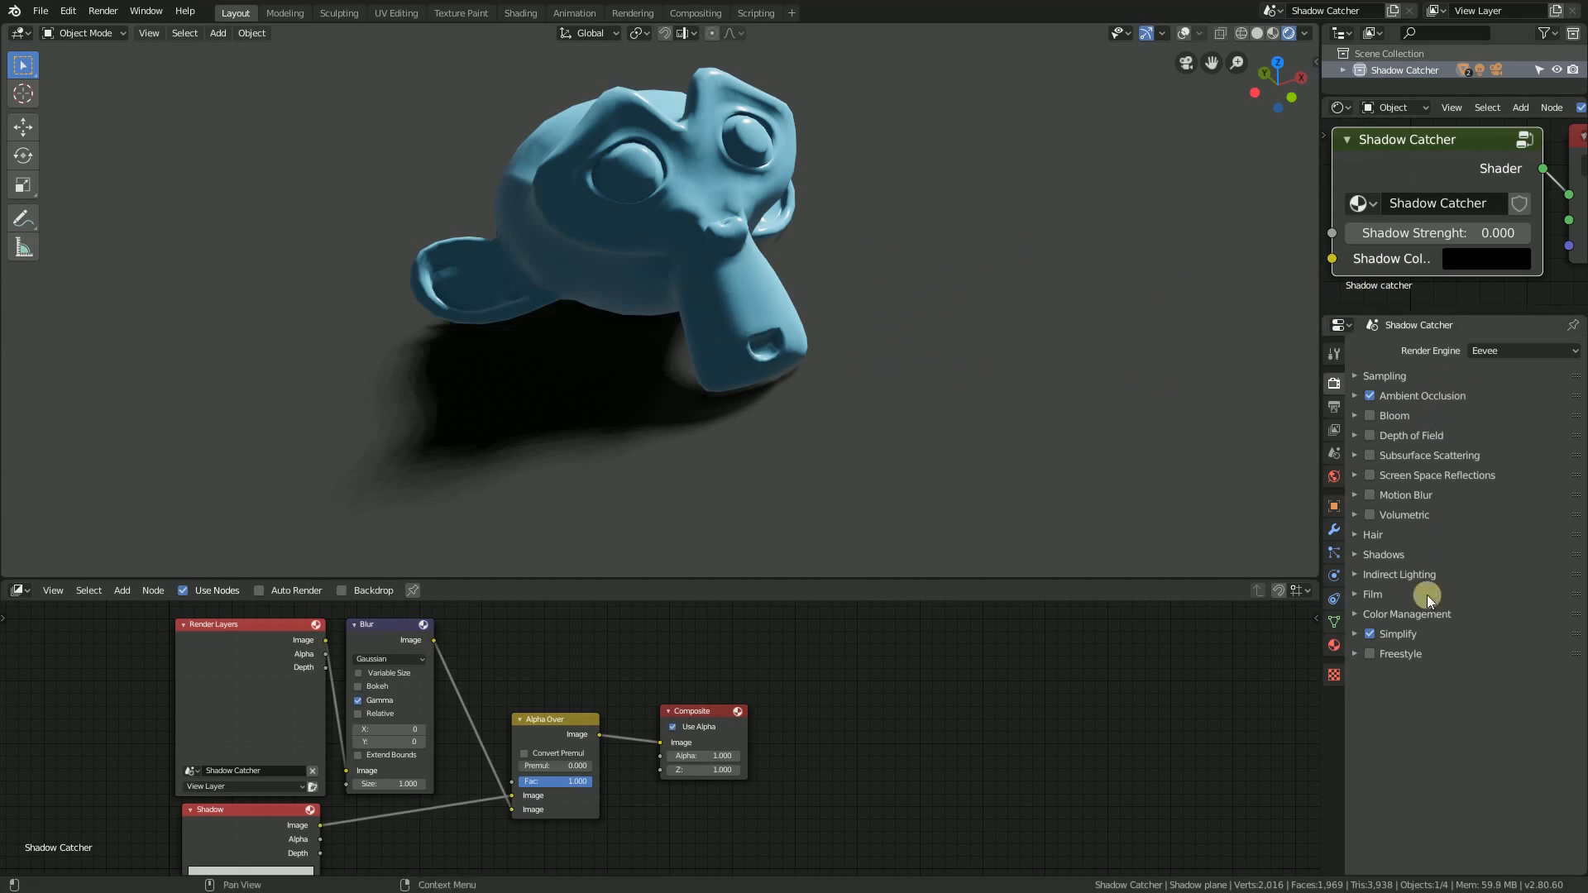
Set the render's Film alpha mode to Transparent
{"action": "left_click", "coordinate": [1367, 596]}
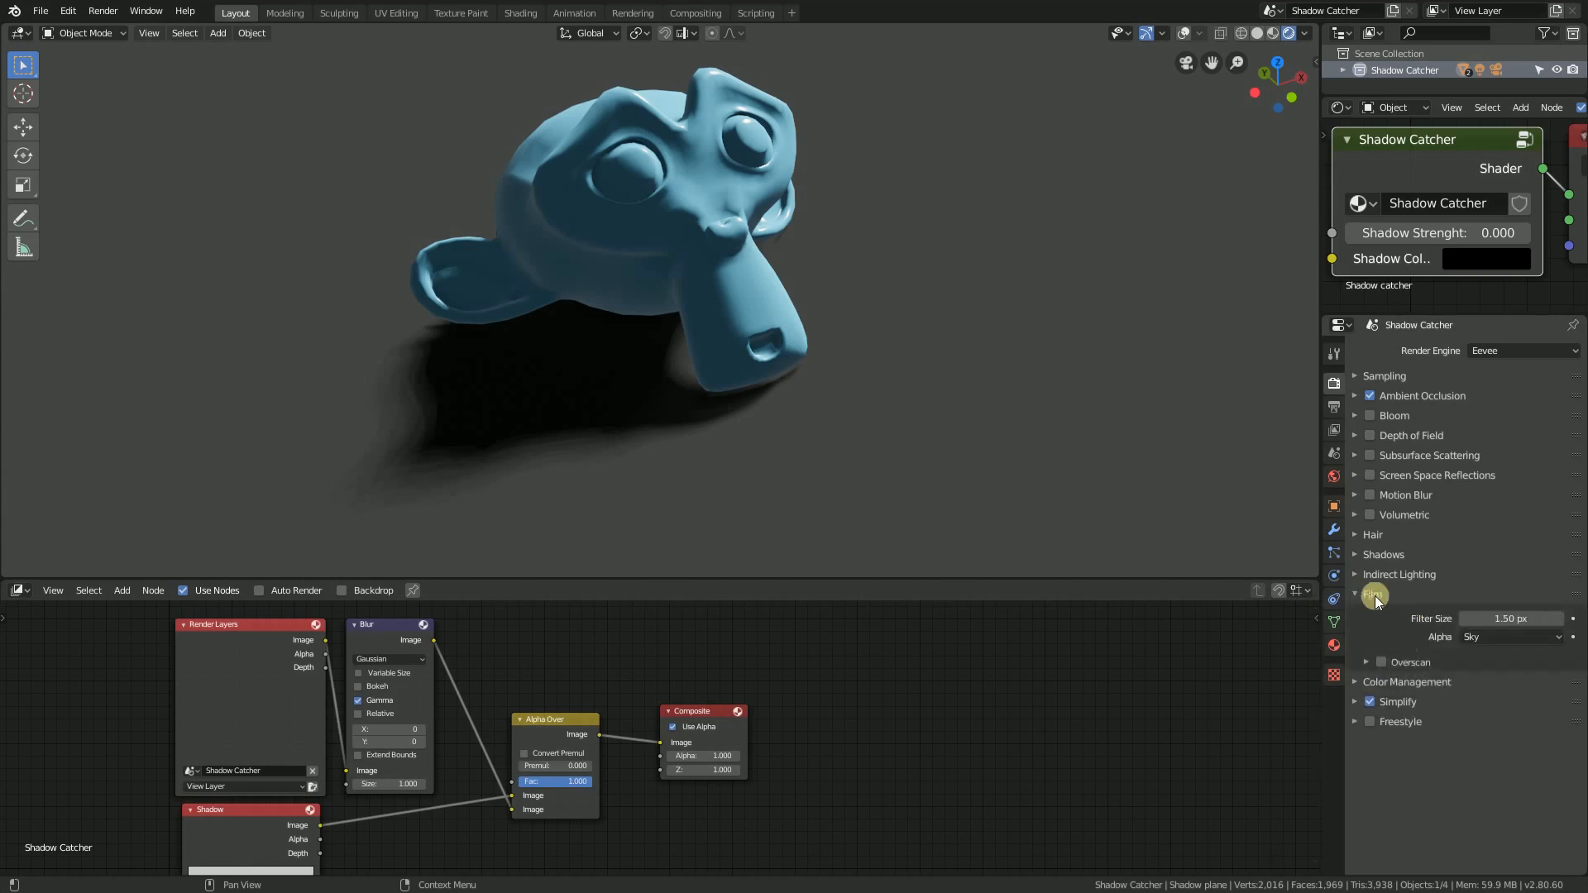
{"action": "left_click", "coordinate": [1512, 639]}
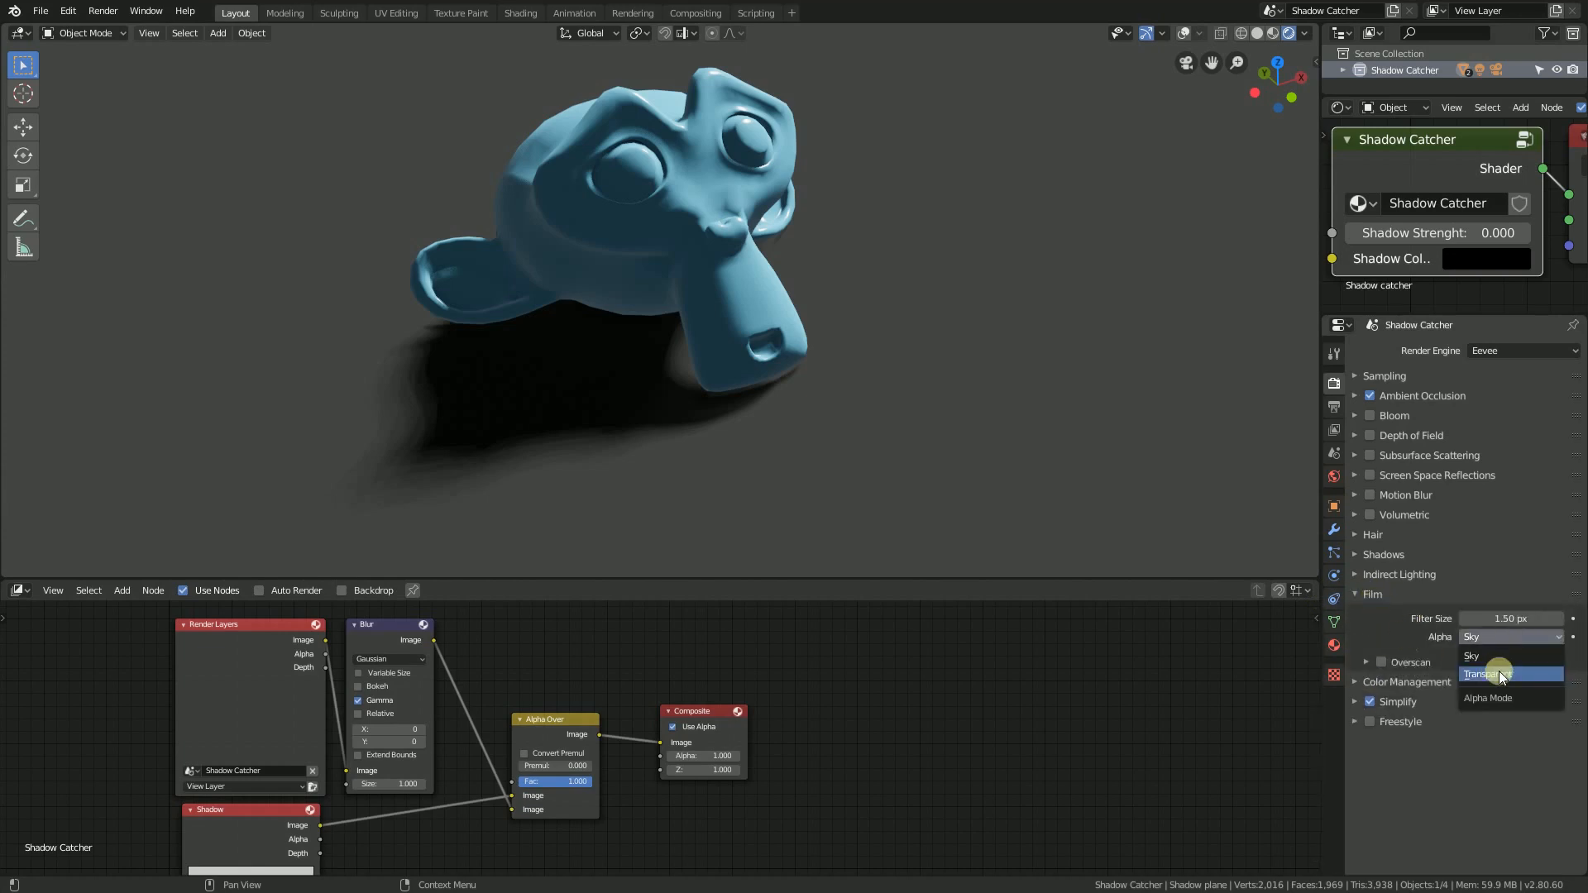
{"action": "left_click", "coordinate": [1498, 671]}
{"action": "left_click", "coordinate": [1370, 593]}
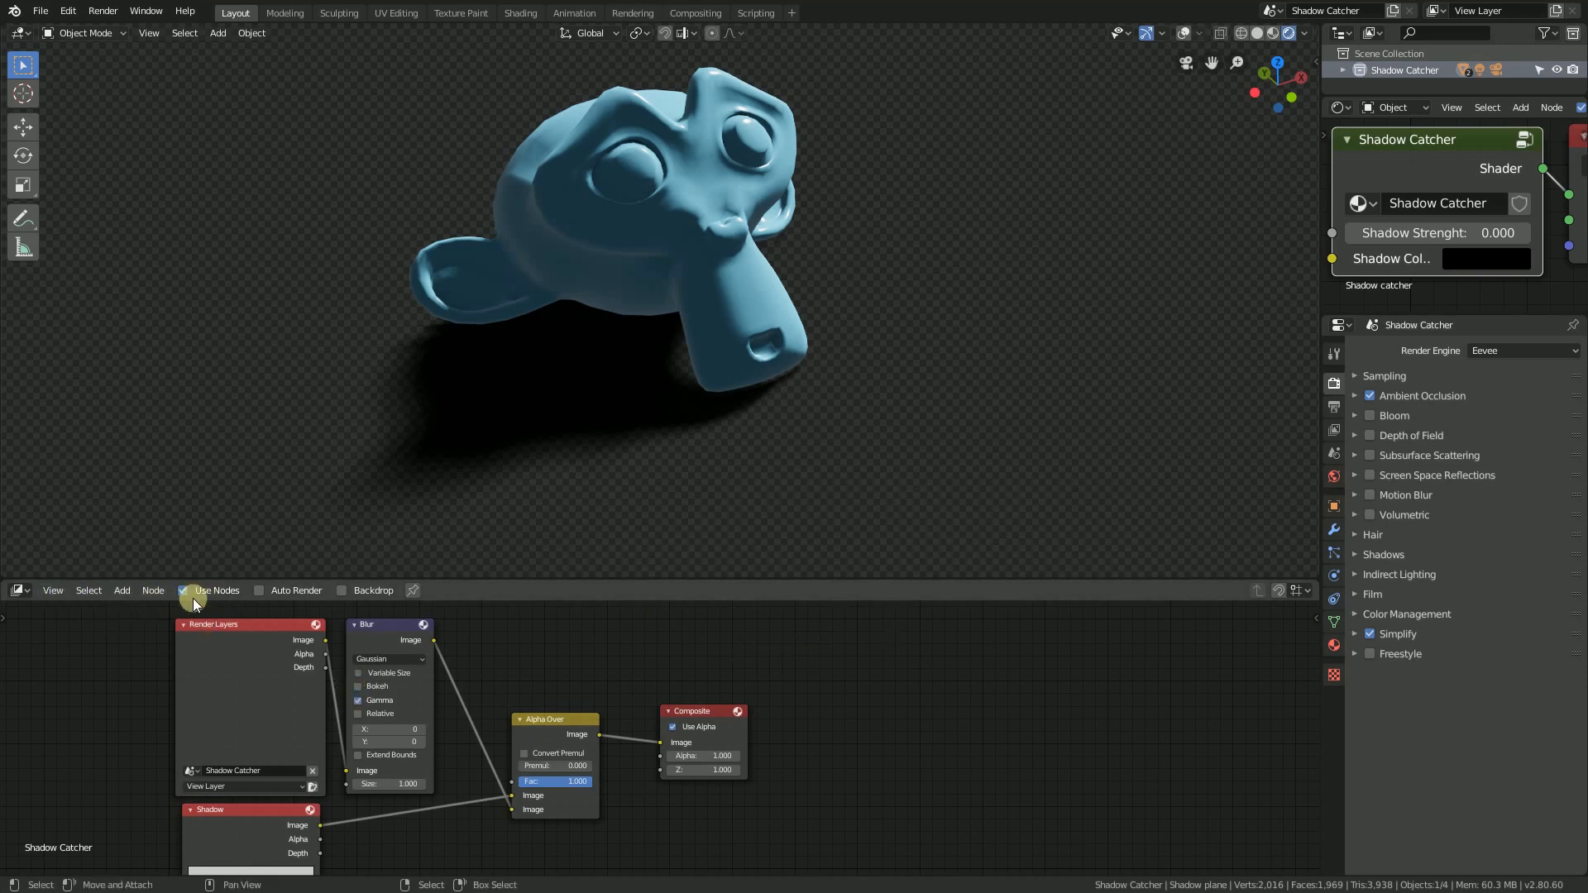
Enlarge the compositor area further and examine how Render Layers, Blur and the Shadow image feed the Alpha Over and Composite nodes
{"action": "middle_click_drag", "start_coordinate": [386, 716], "coordinate": [458, 689]}
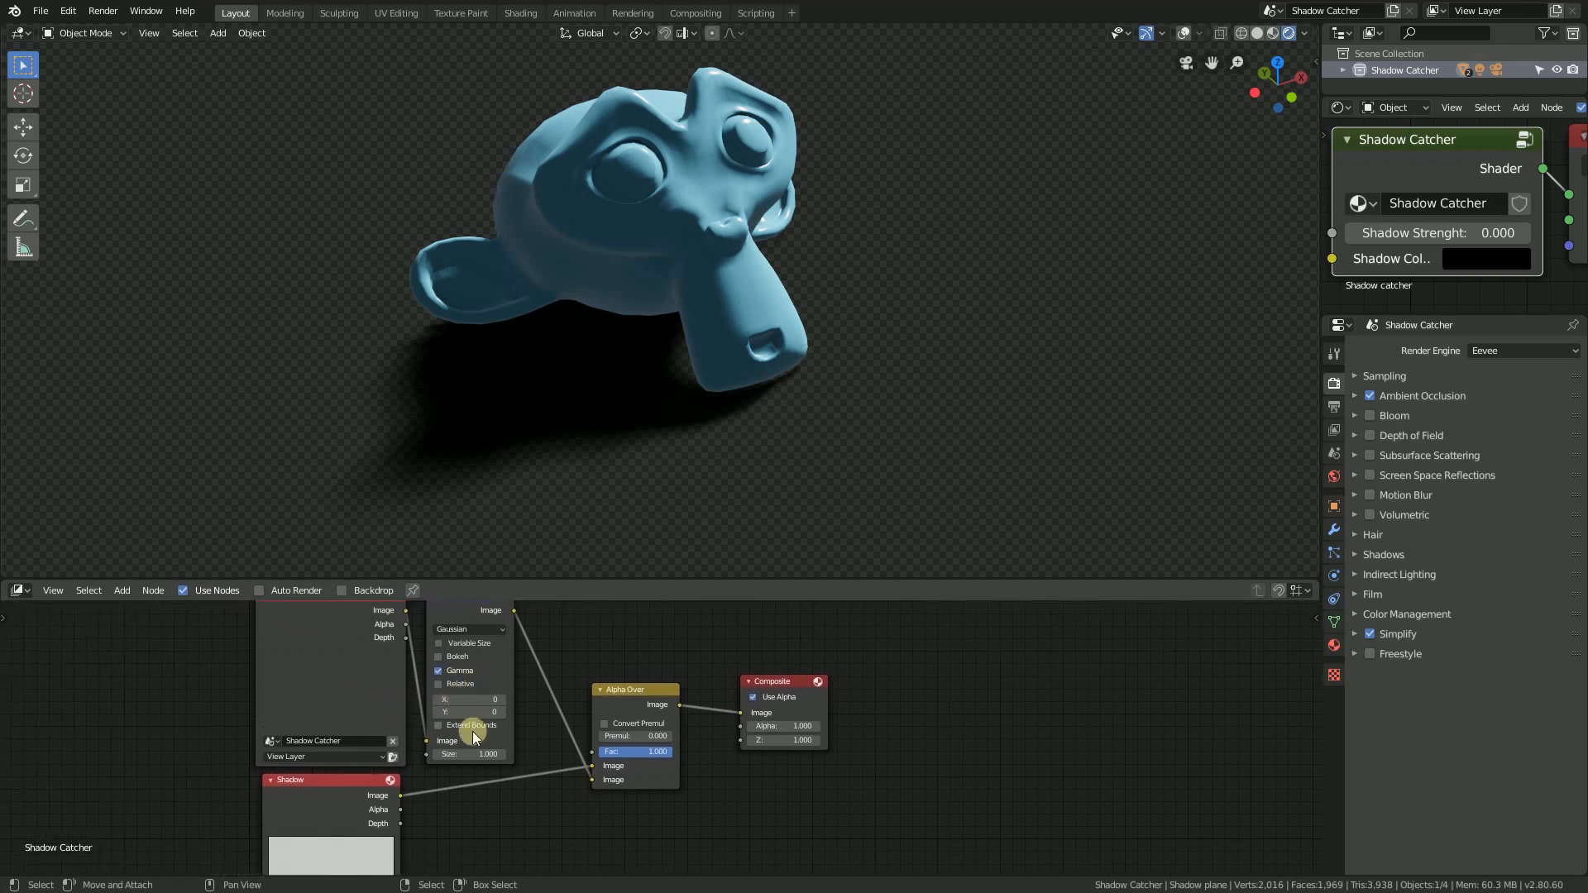
{"action": "scroll", "coordinate": [473, 731], "scroll_direction": "up", "scroll_amount": 1}
{"action": "left_click_drag", "start_coordinate": [556, 585], "coordinate": [579, 421]}
{"action": "scroll", "coordinate": [419, 697], "scroll_direction": "up", "scroll_amount": 1}
{"action": "middle_click_drag", "start_coordinate": [419, 697], "coordinate": [542, 577]}
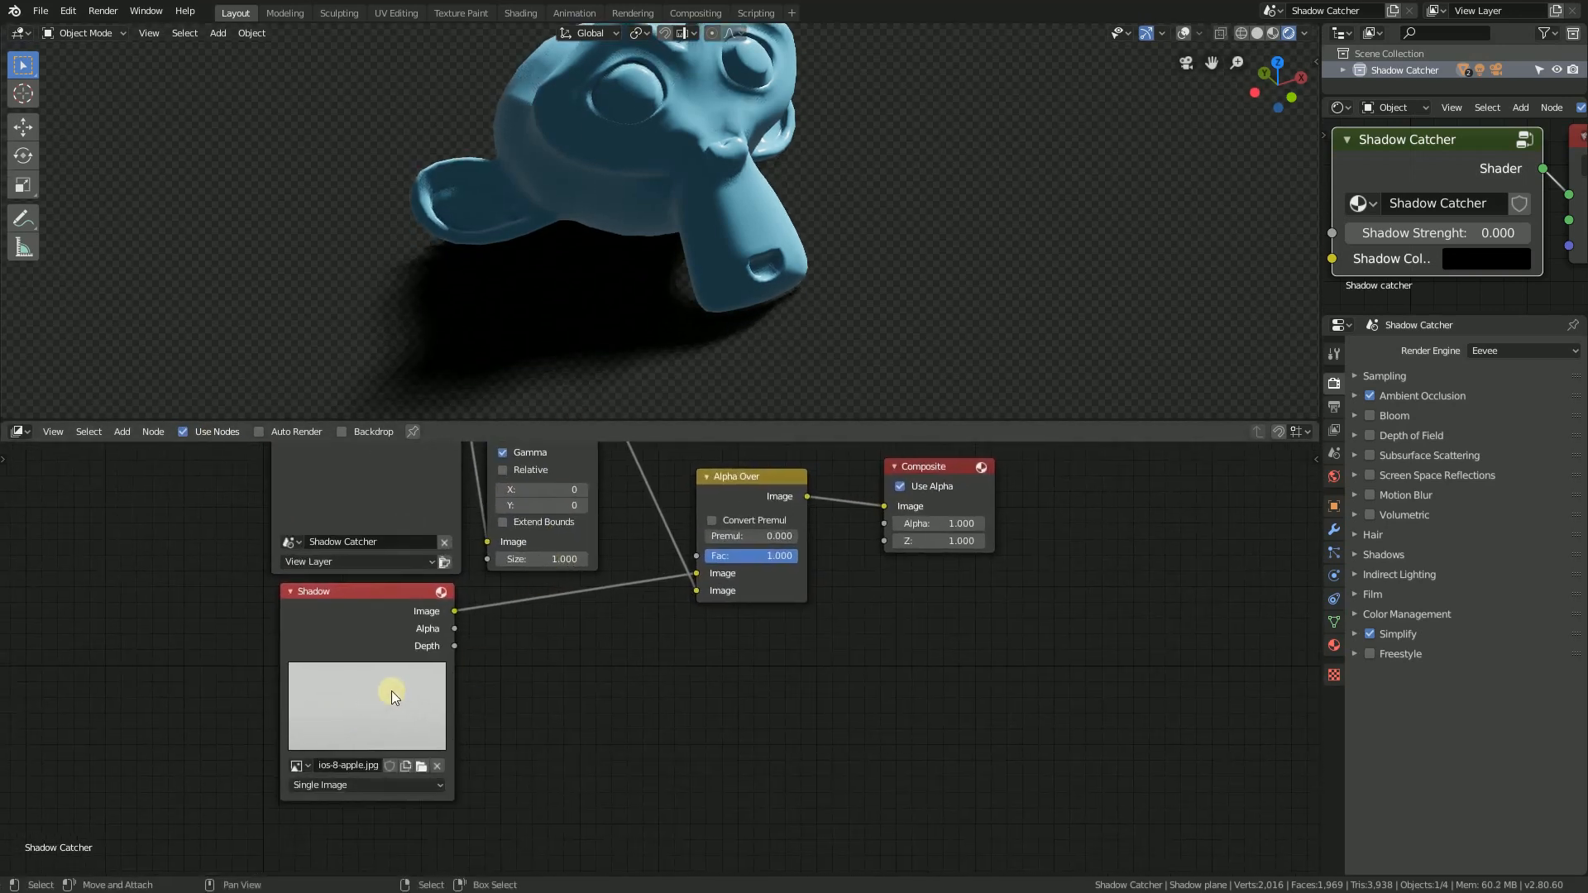
{"action": "scroll", "coordinate": [306, 735], "scroll_direction": "up", "scroll_amount": 2}
{"action": "middle_click_drag", "start_coordinate": [494, 596], "coordinate": [433, 727]}
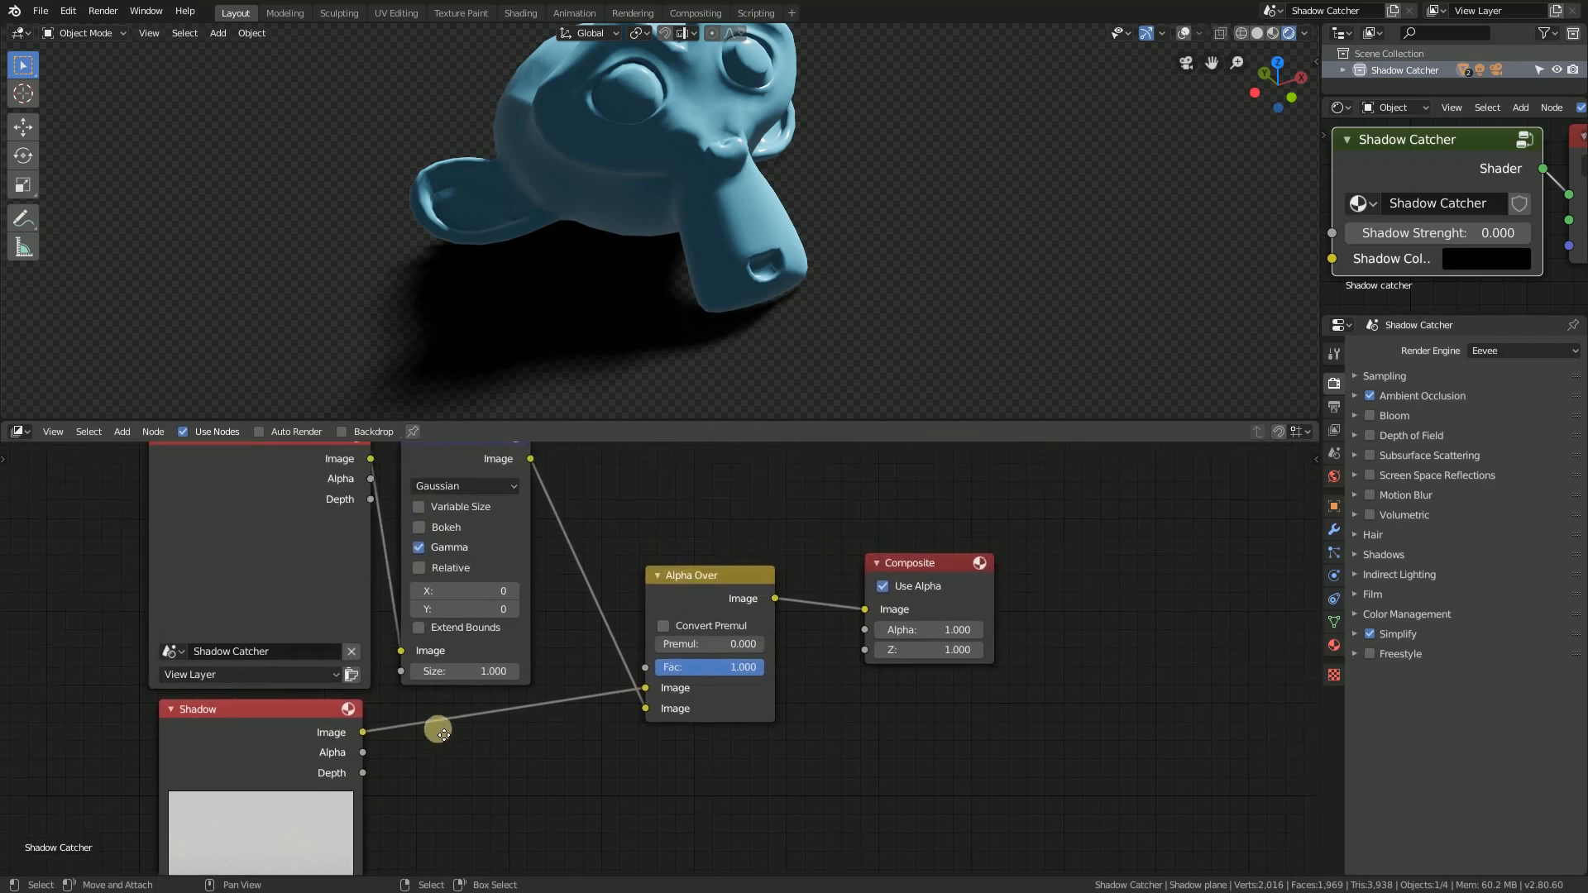
{"action": "middle_click_drag", "start_coordinate": [634, 578], "coordinate": [632, 617]}
{"action": "left_click", "coordinate": [413, 431]}
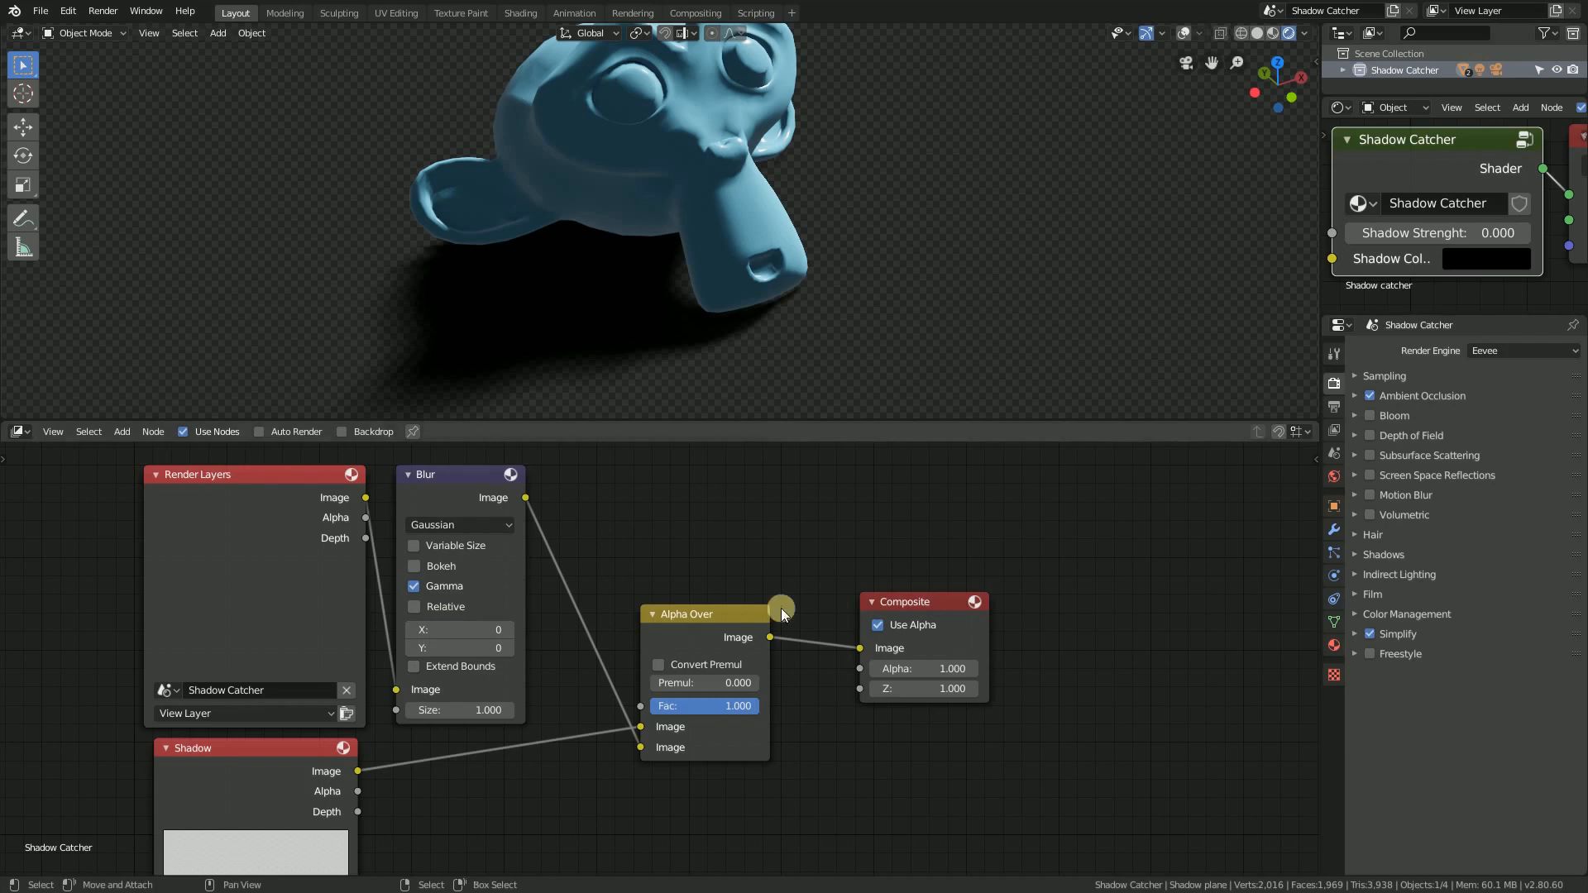
{"action": "middle_click_drag", "start_coordinate": [398, 764], "coordinate": [434, 642]}
{"action": "middle_click_drag", "start_coordinate": [746, 587], "coordinate": [699, 698]}
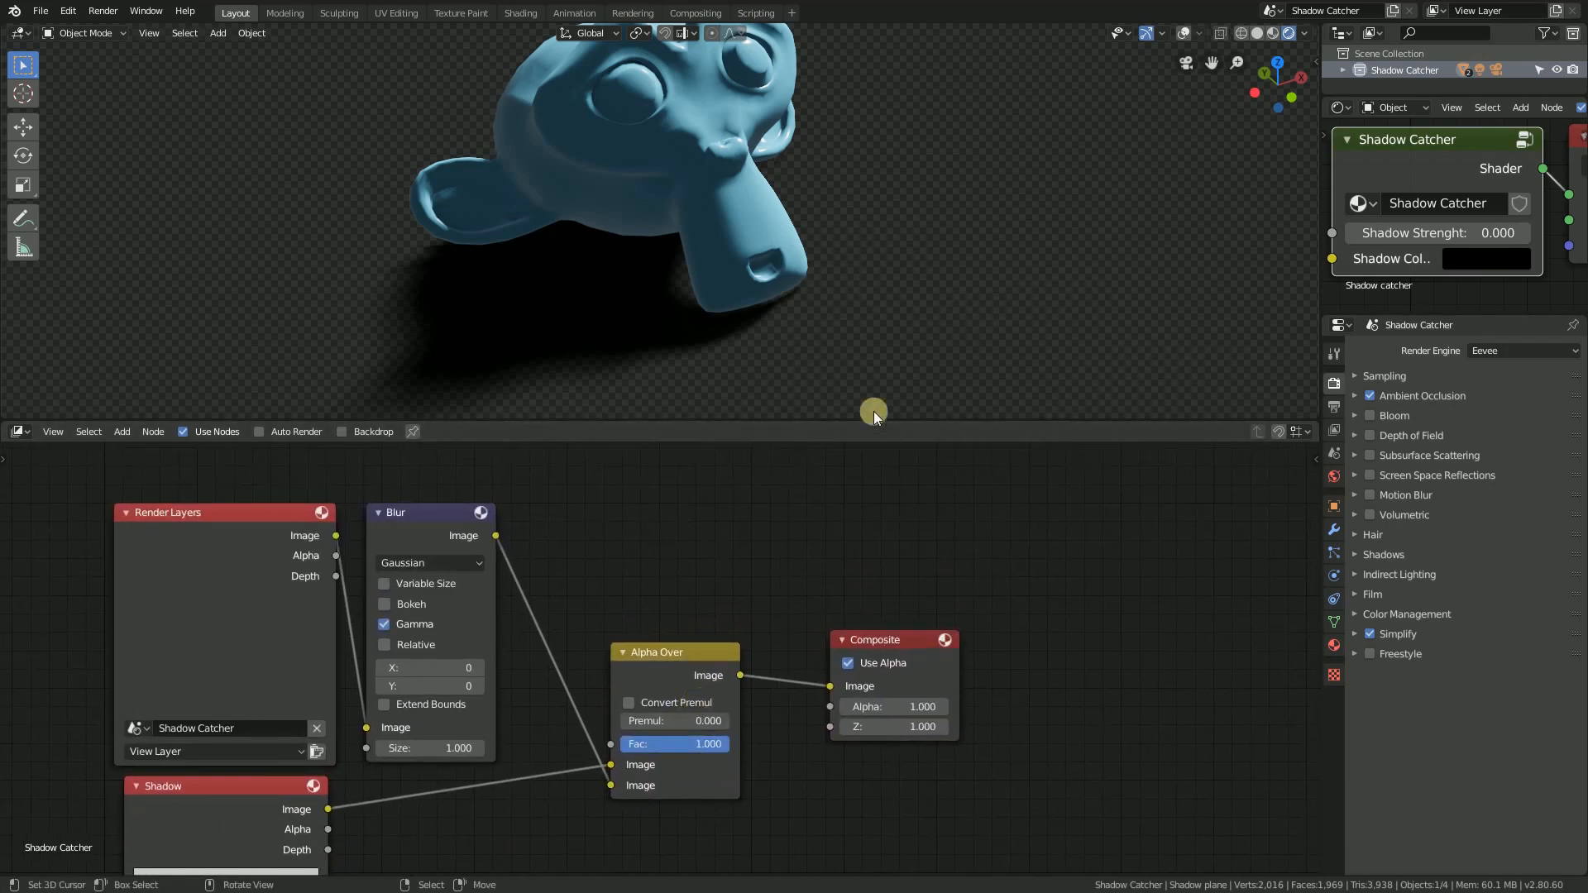
Render the image, inspect the composited monkey head and its shadow, and close the render window
{"action": "key", "text": "F12"}
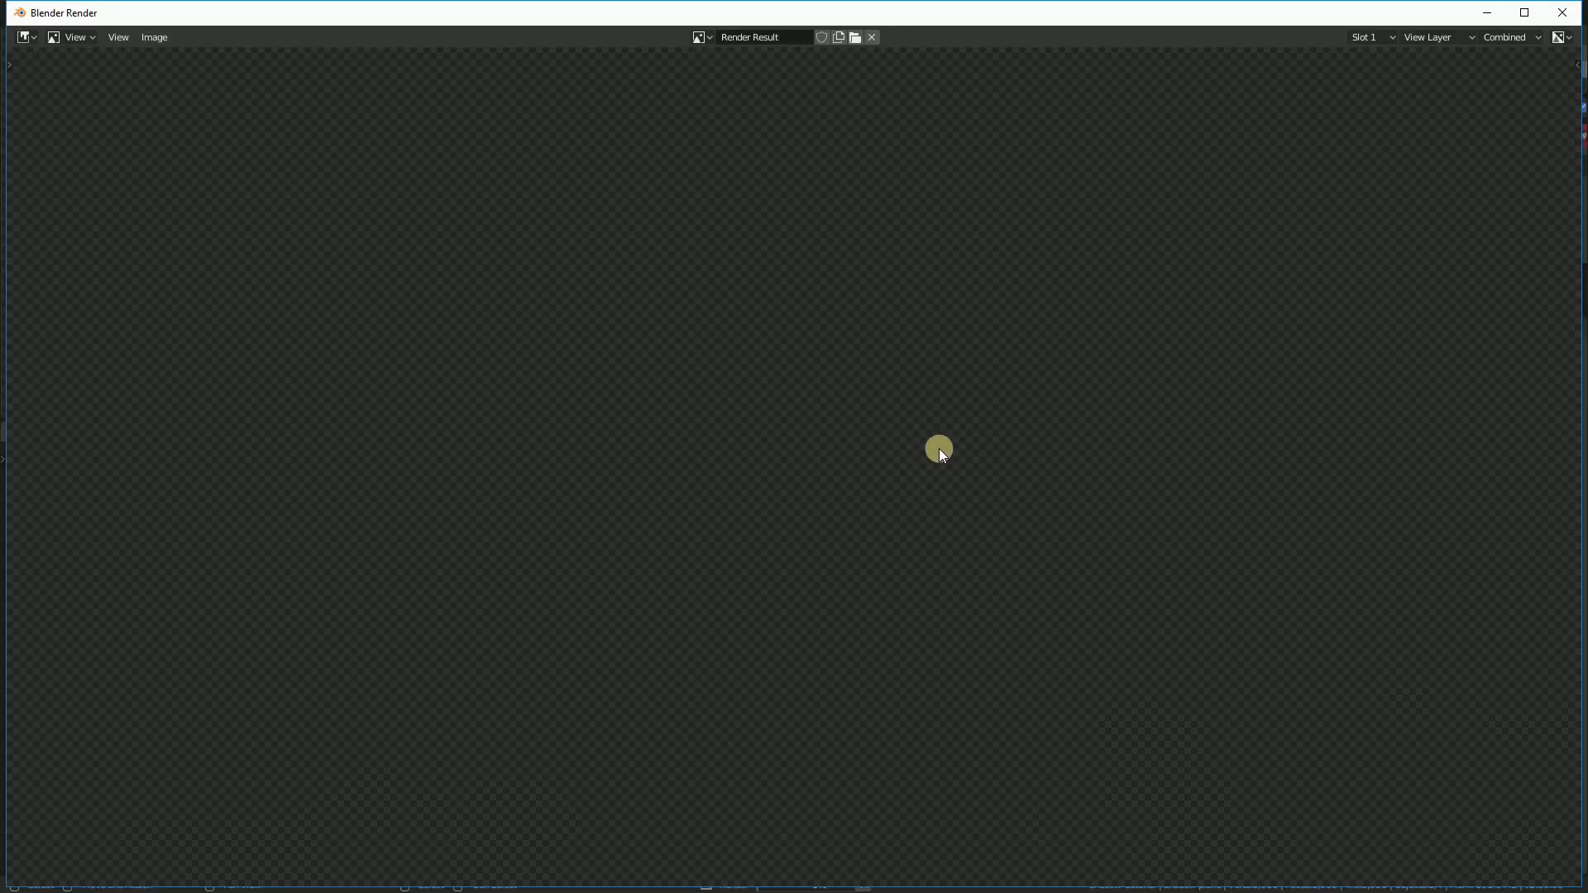
{"action": "scroll", "coordinate": [1007, 460], "scroll_direction": "down", "scroll_amount": 2}
{"action": "scroll", "coordinate": [1006, 459], "scroll_direction": "up", "scroll_amount": 1}
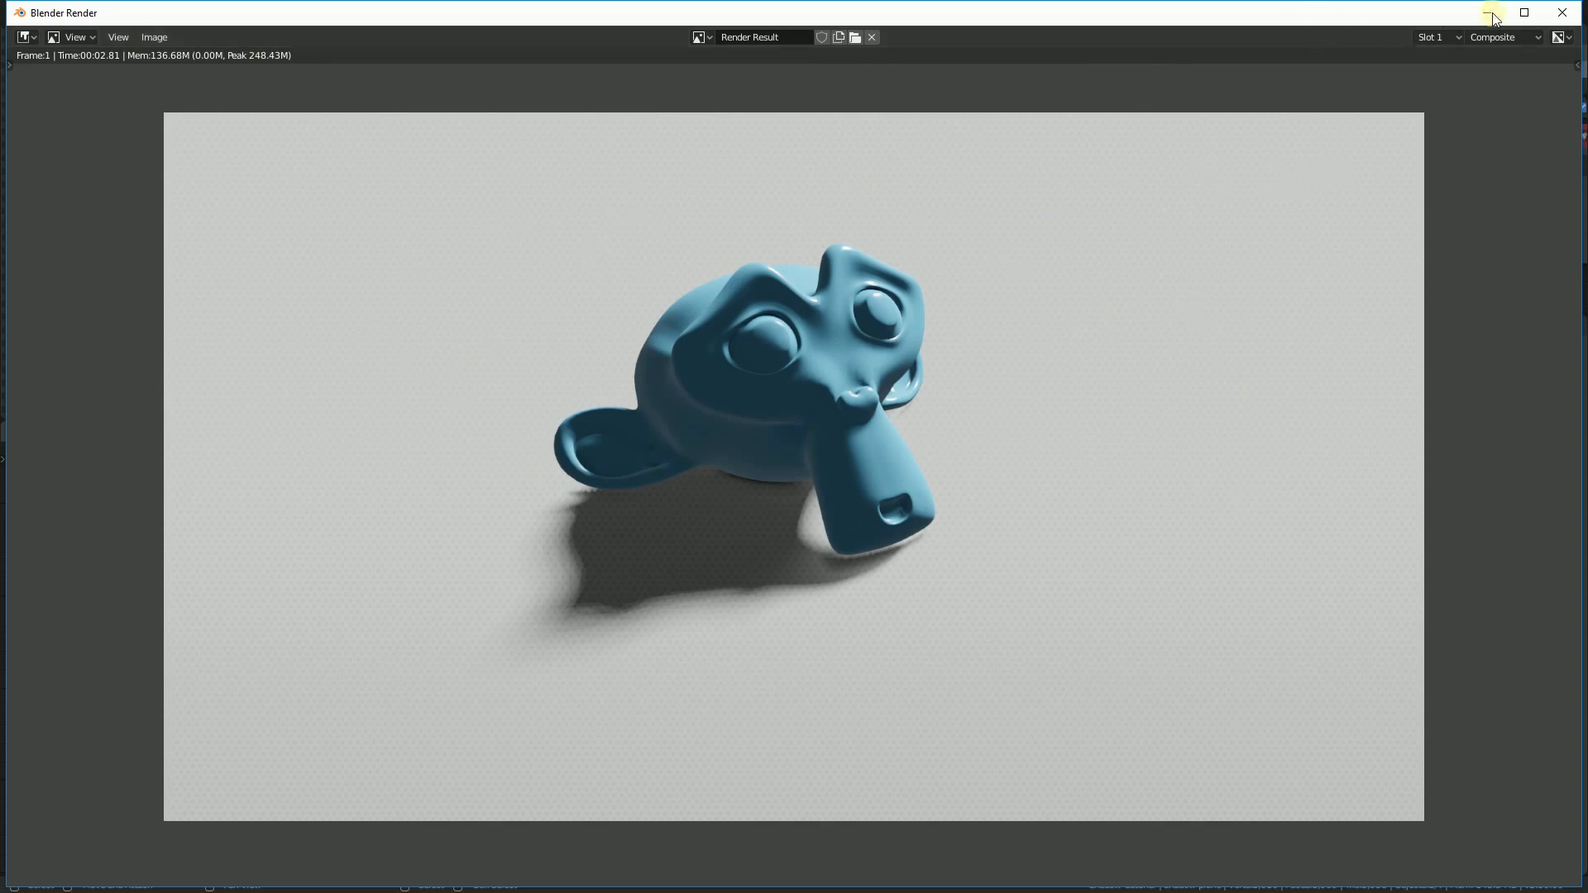
{"action": "left_click", "coordinate": [1562, 12]}
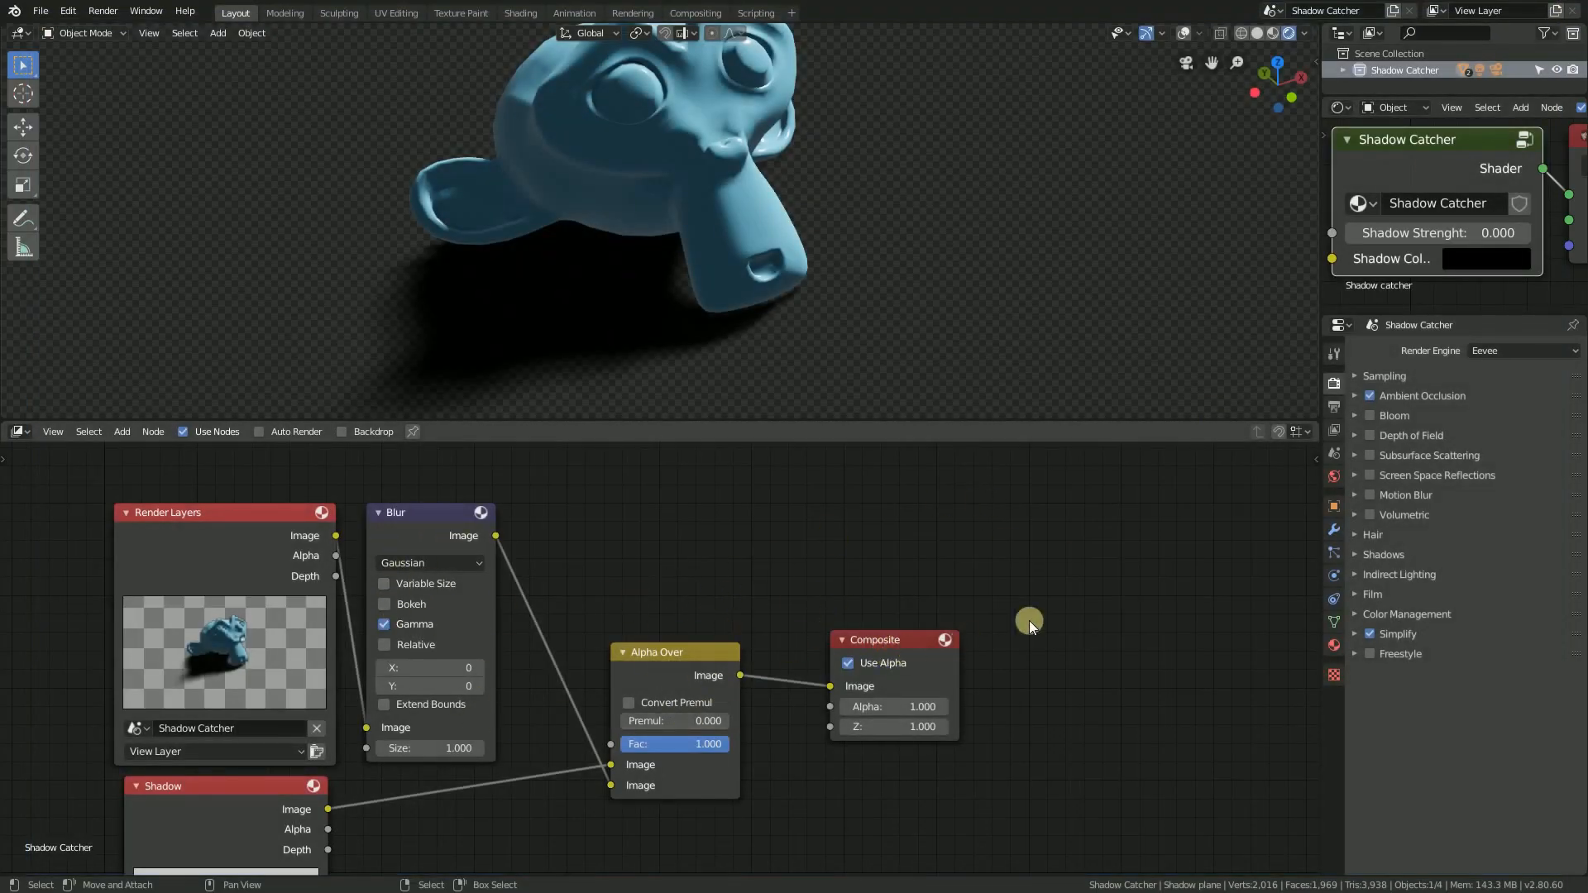
Add a Viewer node above the Composite node and connect Alpha Over's image output to its image input
{"action": "key", "text": "shift+a"}
{"action": "left_click", "coordinate": [955, 560]}
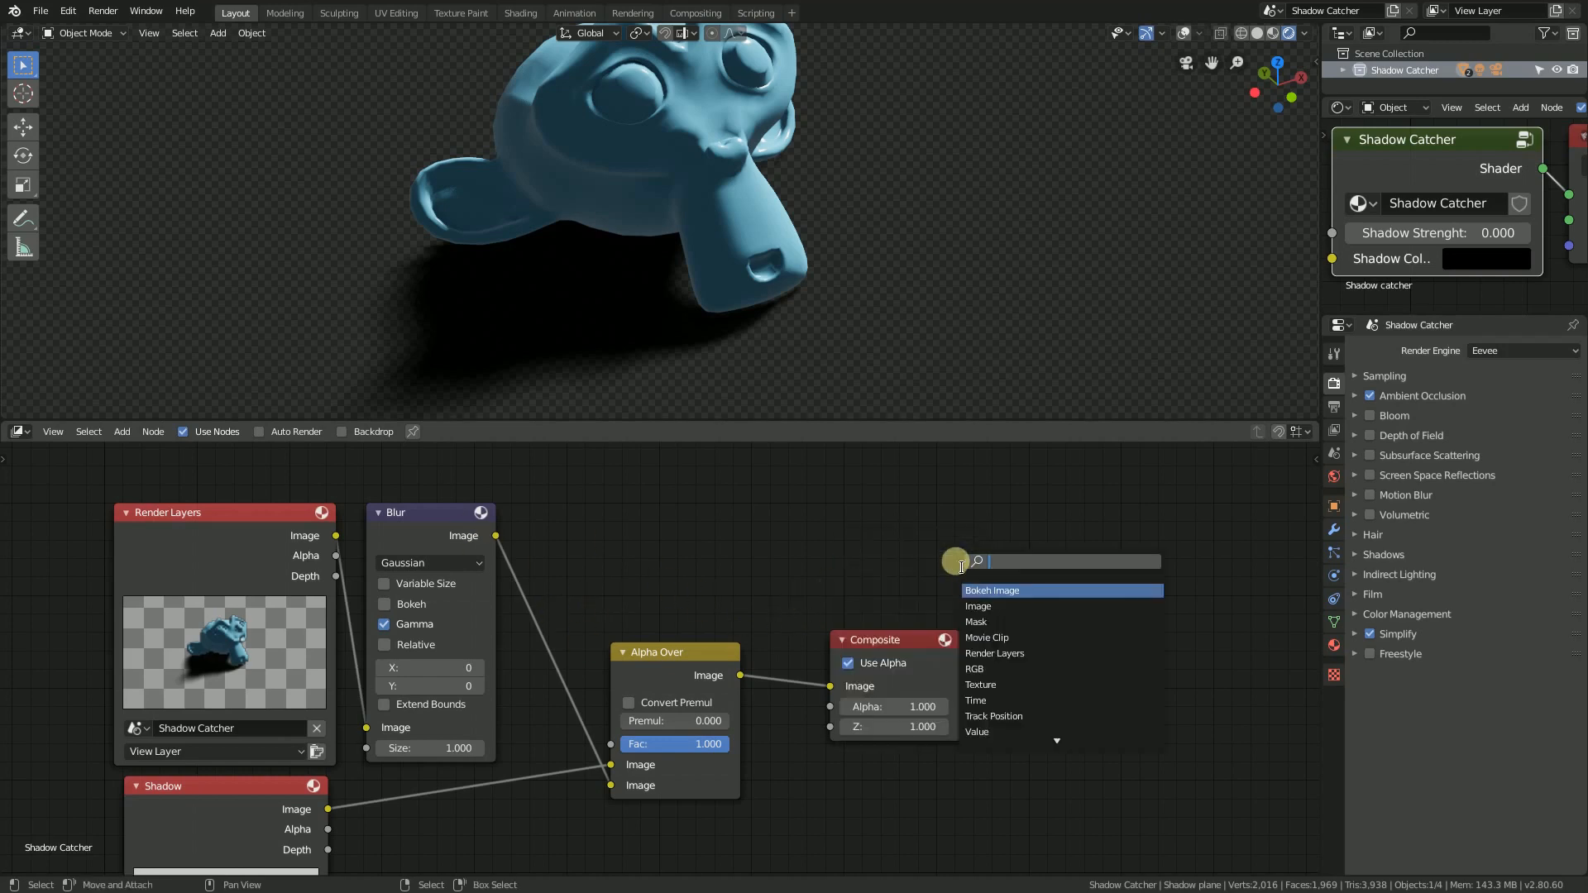
{"action": "type", "text": "vie"}
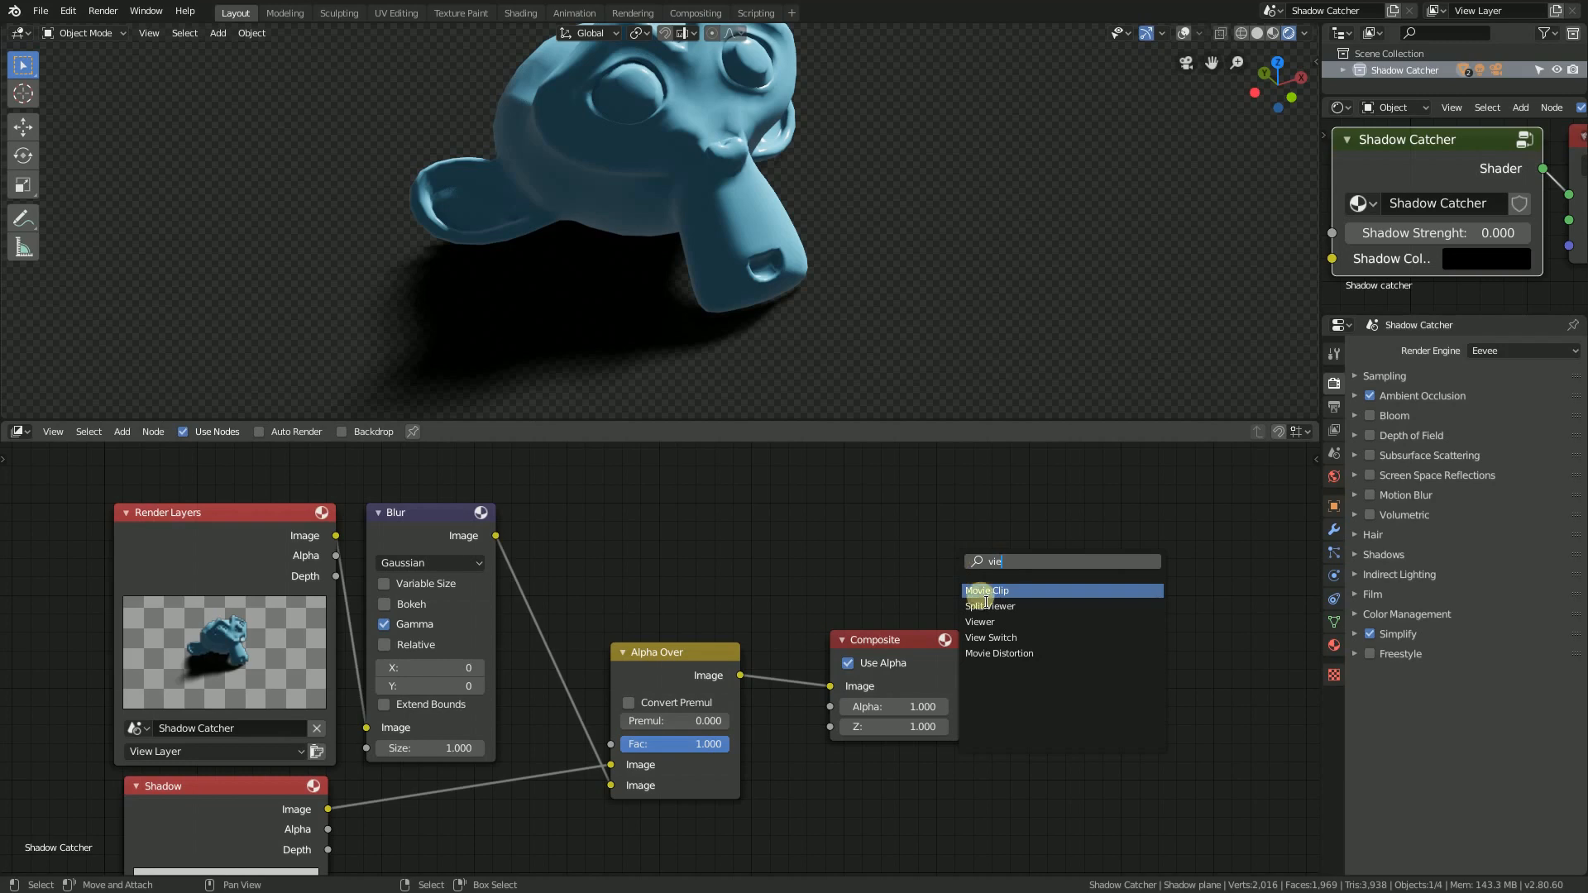
{"action": "left_click", "coordinate": [1017, 623]}
{"action": "left_click", "coordinate": [943, 500]}
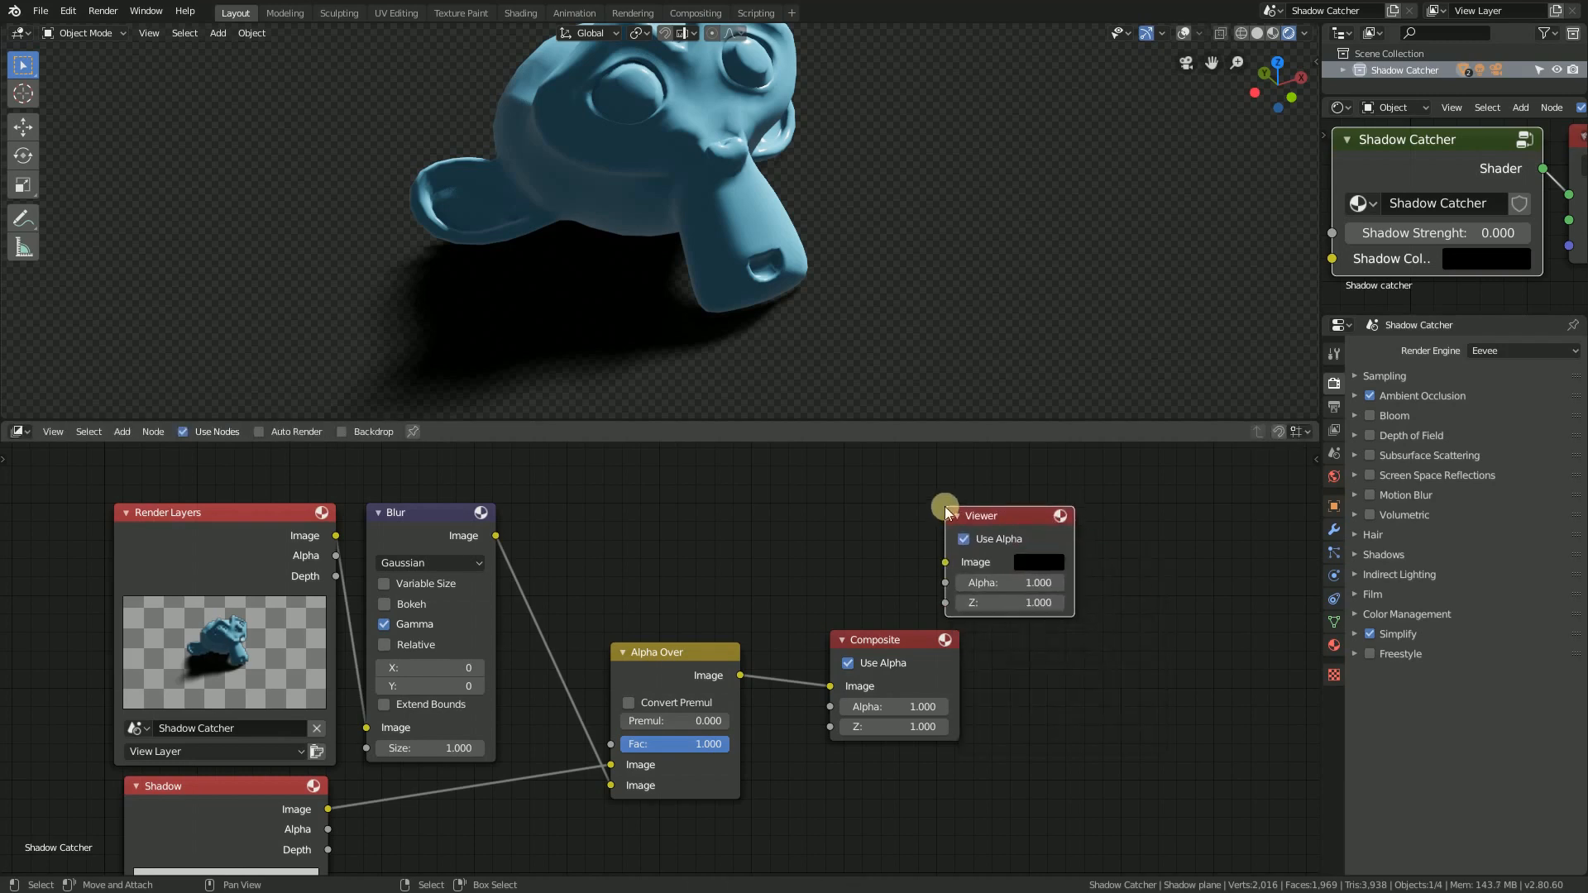
{"action": "left_click_drag", "start_coordinate": [740, 675], "coordinate": [953, 566]}
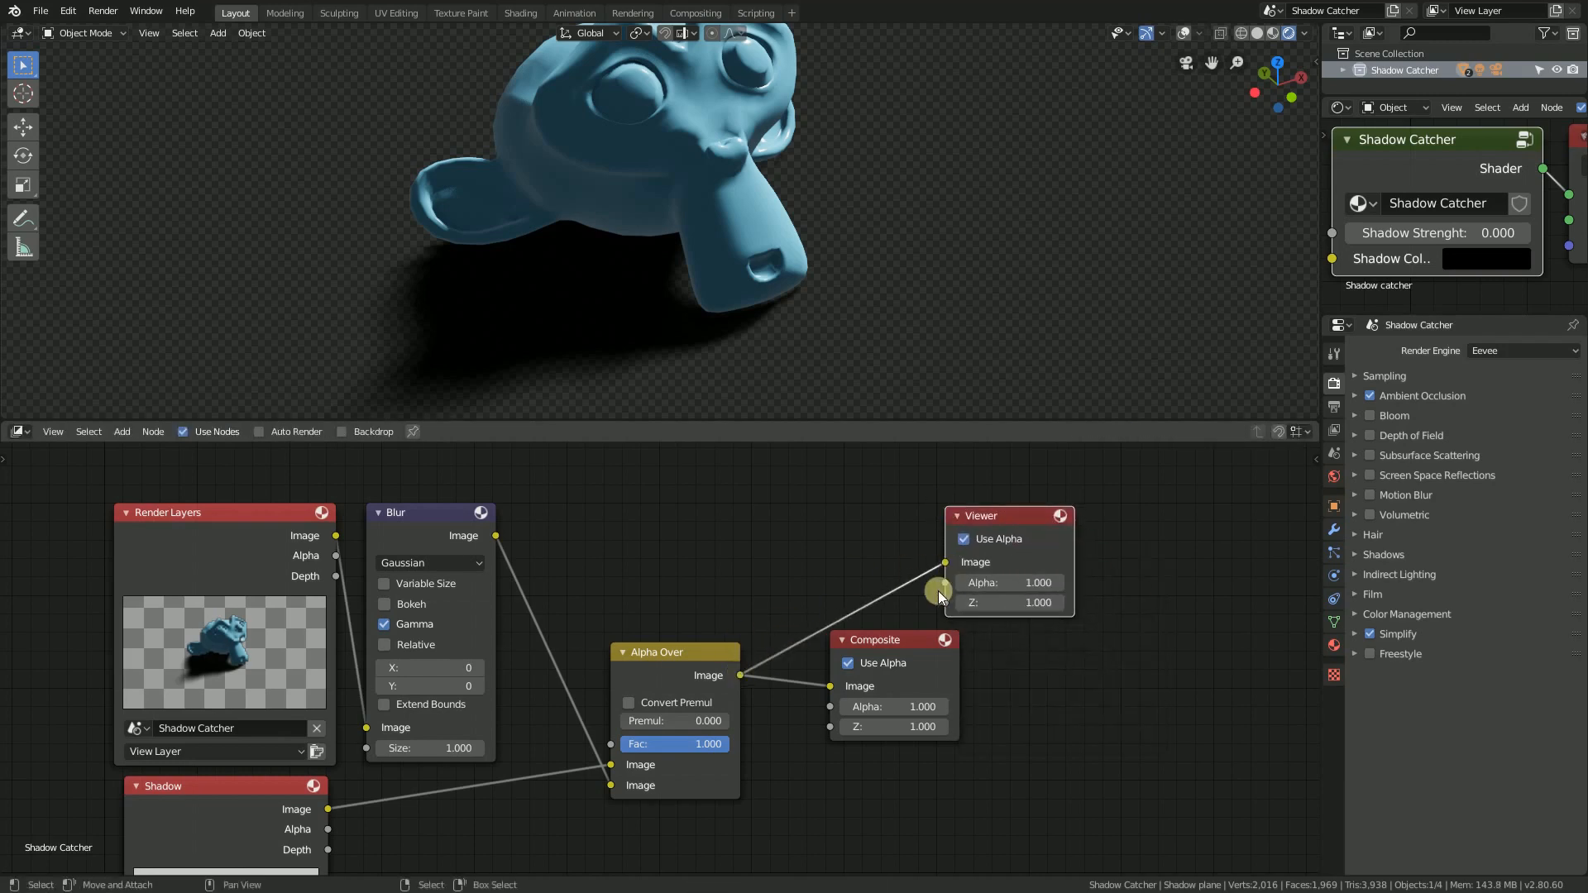
Turn on the compositor backdrop to display the composited image behind the nodes
{"action": "left_click", "coordinate": [343, 431]}
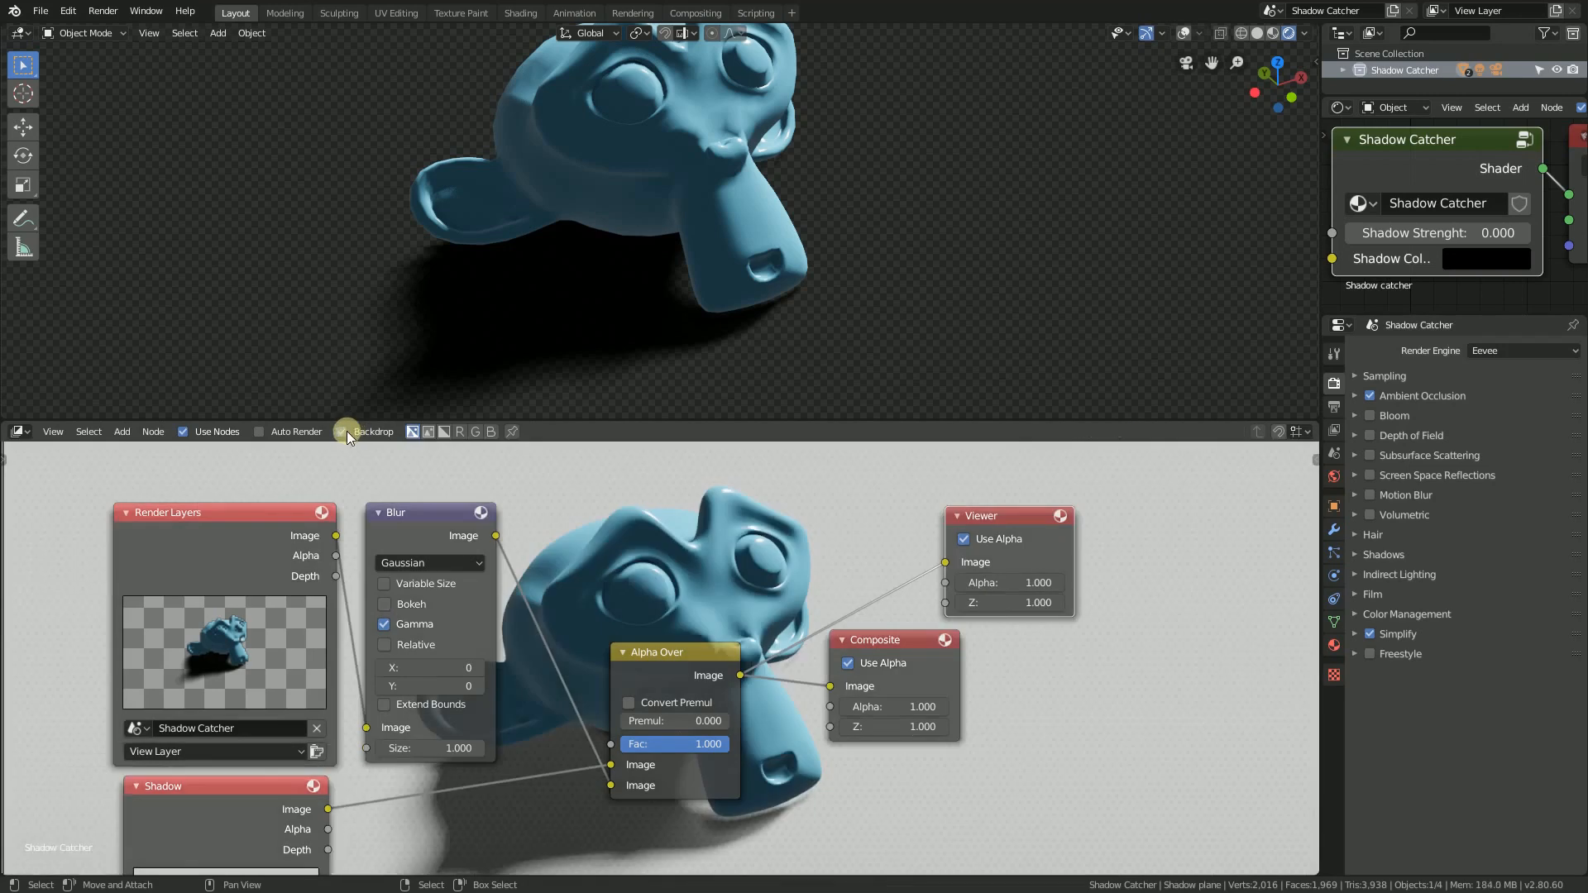
{"action": "scroll", "coordinate": [721, 610], "scroll_direction": "down", "scroll_amount": 2}
{"action": "middle_click_drag", "start_coordinate": [608, 633], "coordinate": [440, 604]}
{"action": "mouse_move", "coordinate": [813, 657]}
{"action": "middle_mouse_down"}
{"action": "mouse_move", "coordinate": [948, 648]}
{"action": "mouse_move", "coordinate": [806, 641]}
{"action": "middle_mouse_up"}
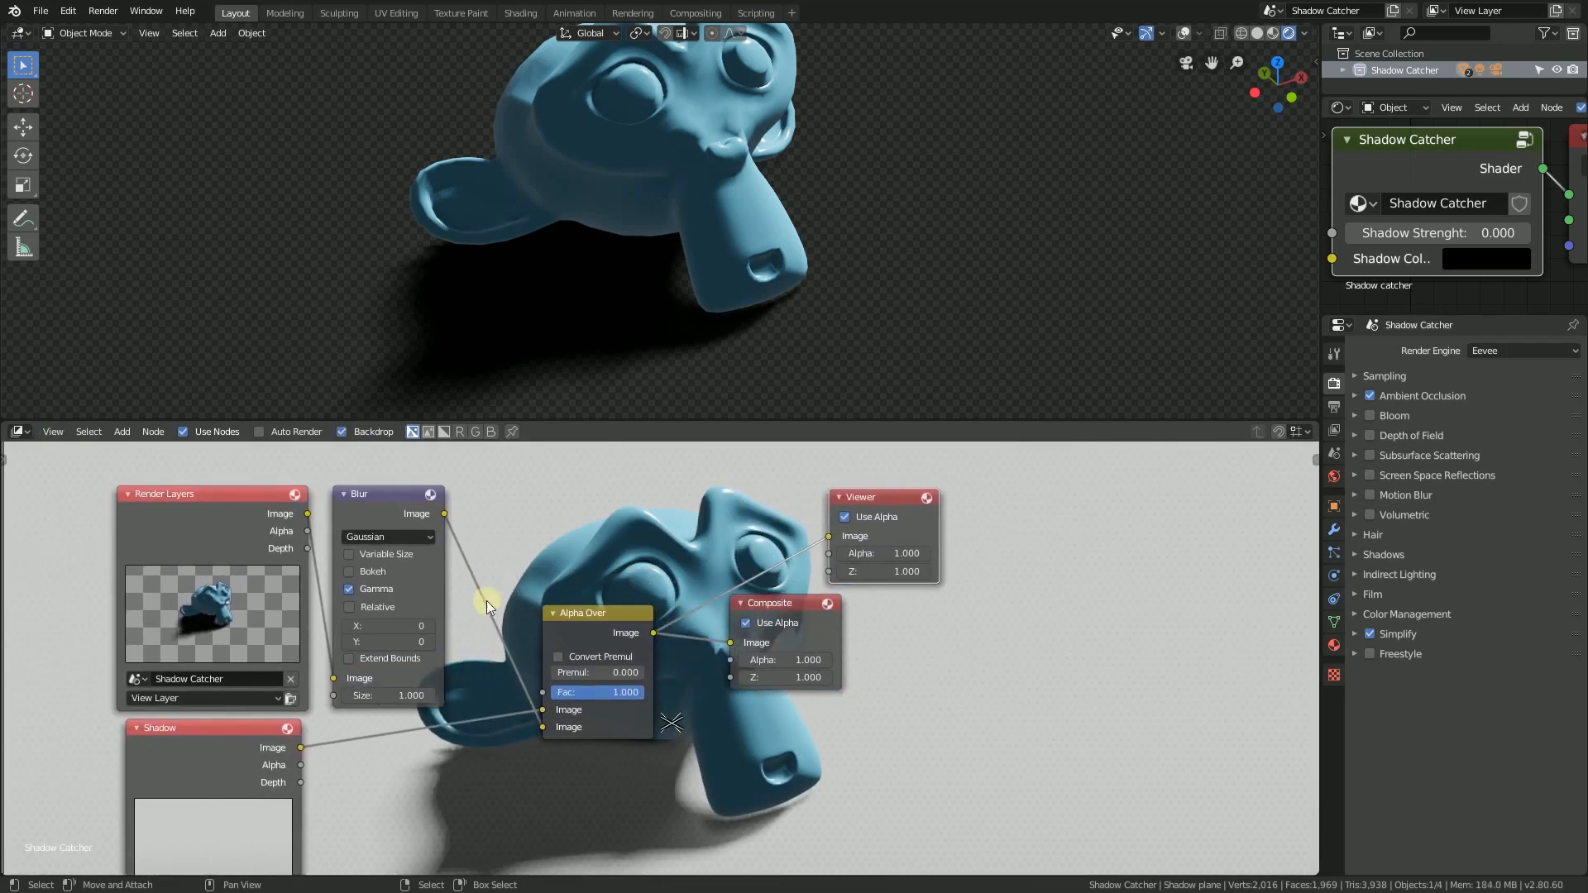
Zoom the backdrop image out and back in, and examine the compositing nodes over it
{"action": "key", "text": "v"}
{"action": "middle_click_drag", "start_coordinate": [811, 754], "coordinate": [781, 766]}
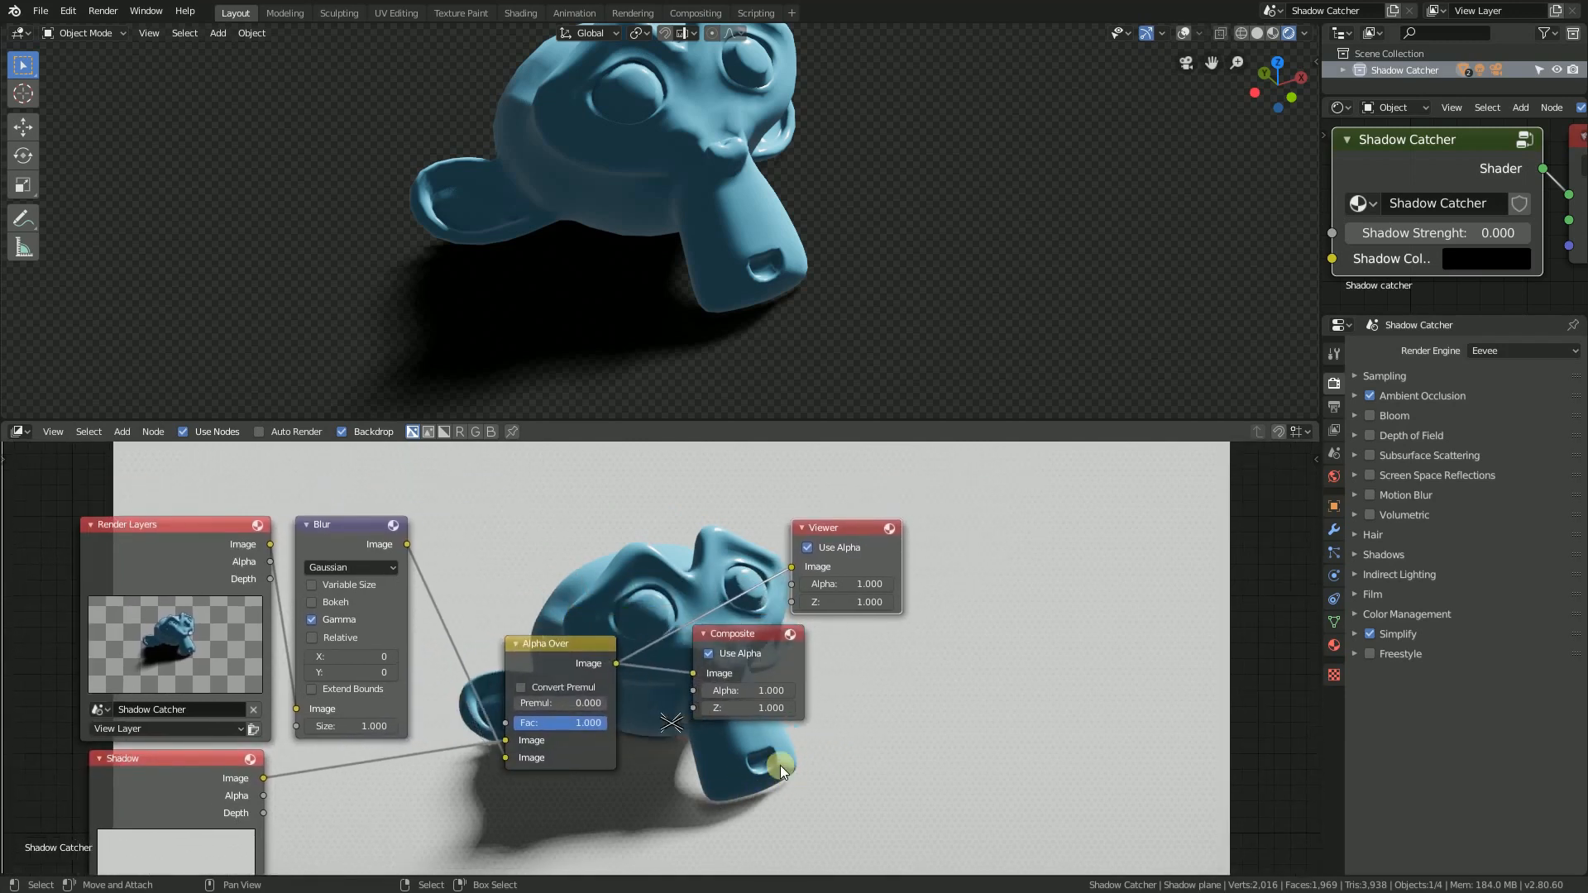
{"action": "key", "text": "alt+v"}
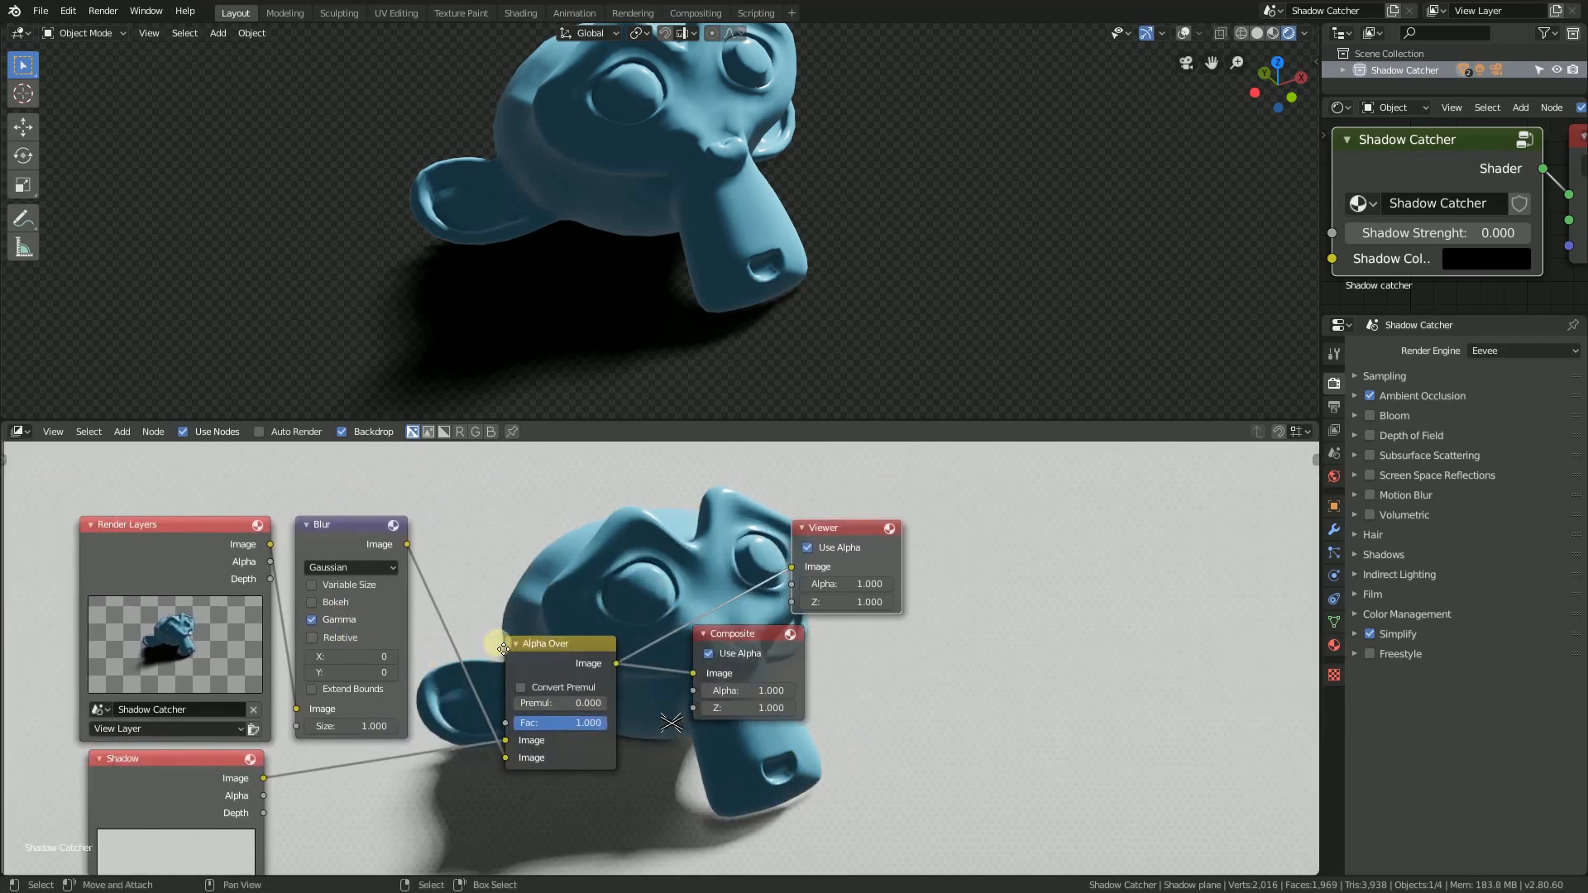
{"action": "middle_click_drag", "start_coordinate": [506, 675], "coordinate": [478, 632]}
{"action": "scroll", "coordinate": [478, 631], "scroll_direction": "down", "scroll_amount": 2}
{"action": "middle_click_drag", "start_coordinate": [478, 695], "coordinate": [424, 656]}
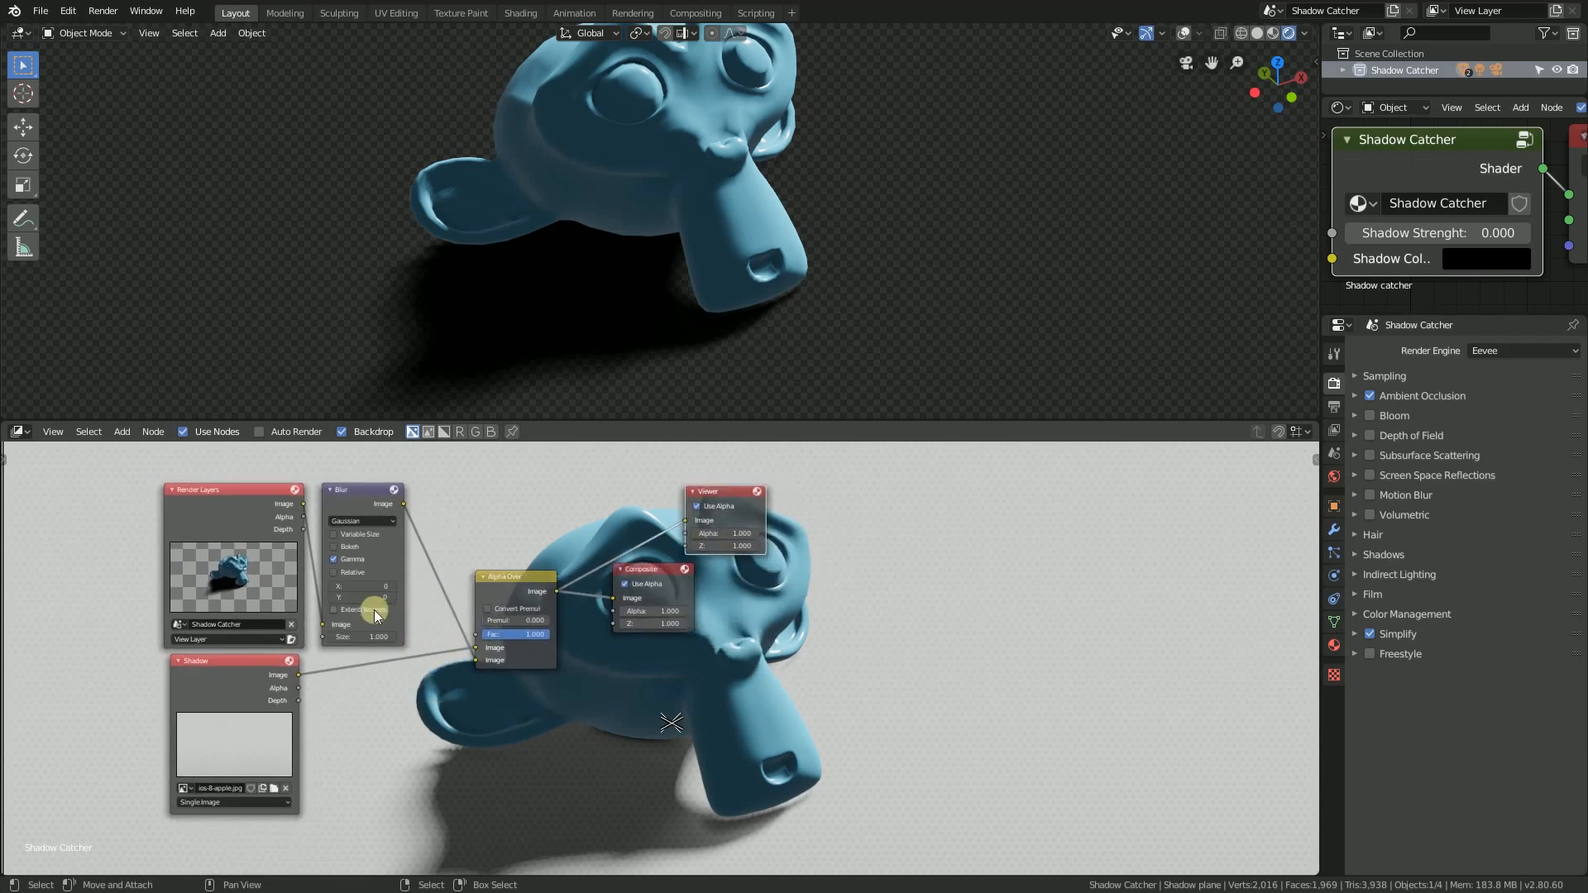
{"action": "scroll", "coordinate": [414, 610], "scroll_direction": "up", "scroll_amount": 1}
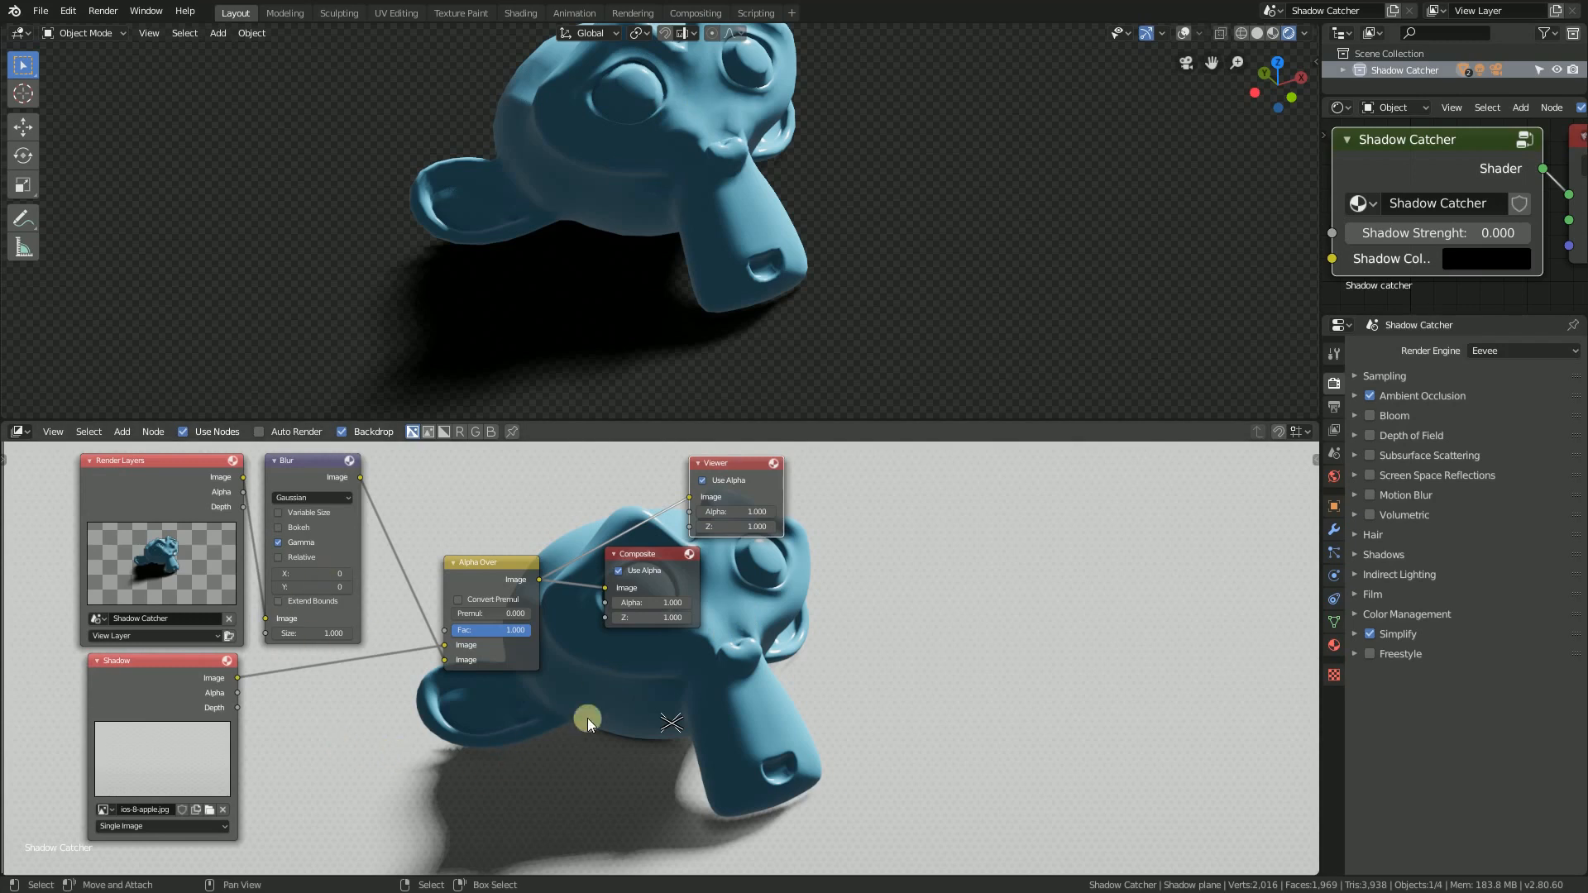
Try a blur of 20 in both X and Y on the compositor's Blur node
{"action": "left_click", "coordinate": [327, 574]}
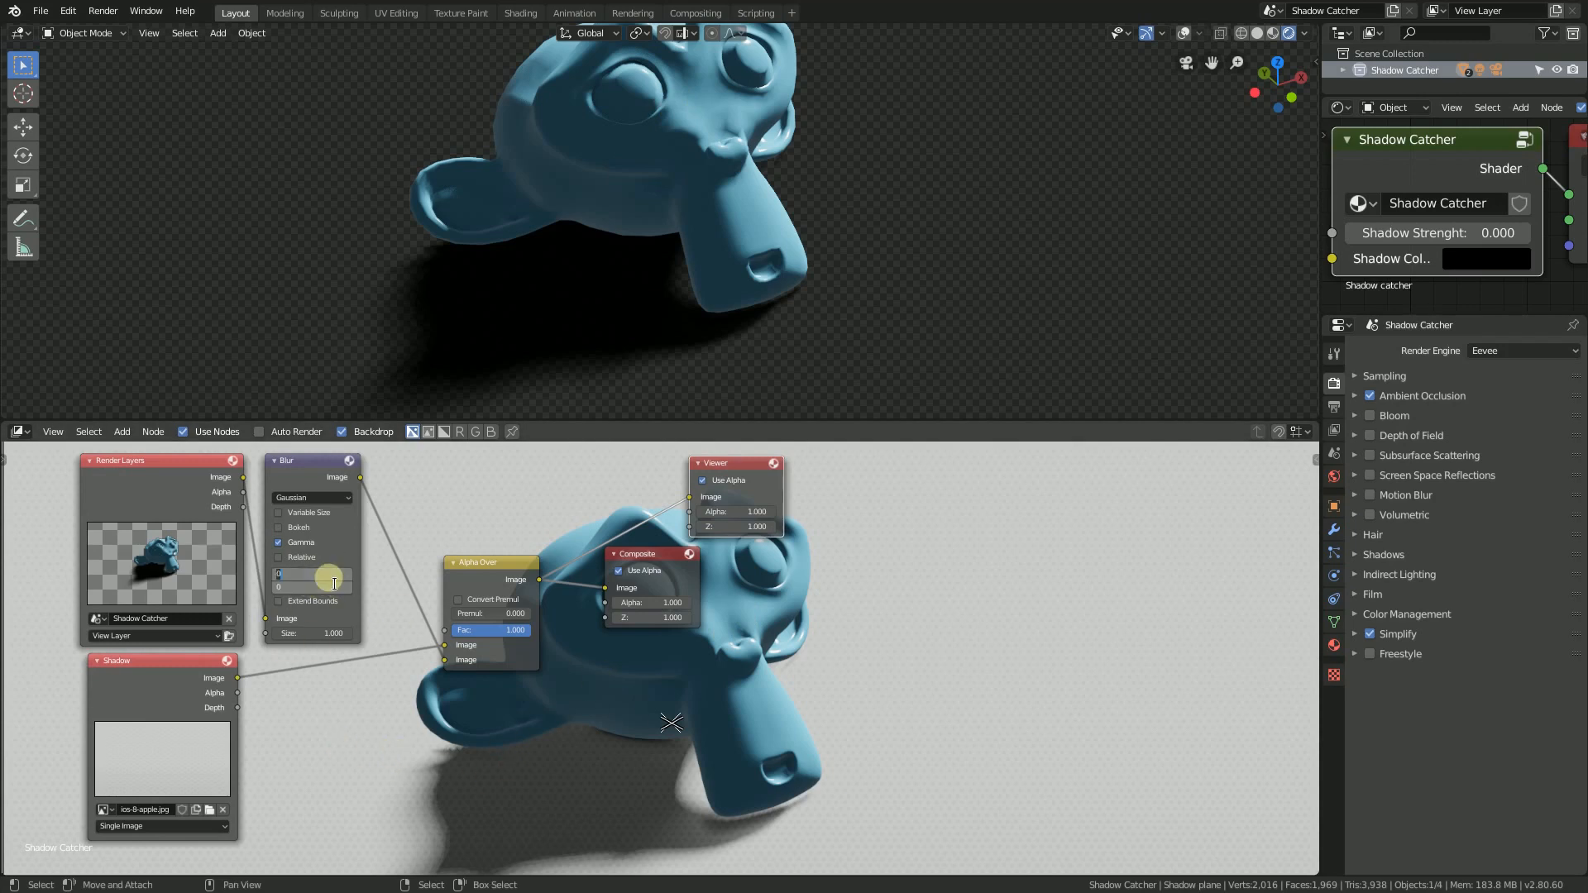
{"action": "type", "text": "20"}
{"action": "key", "text": "Return"}
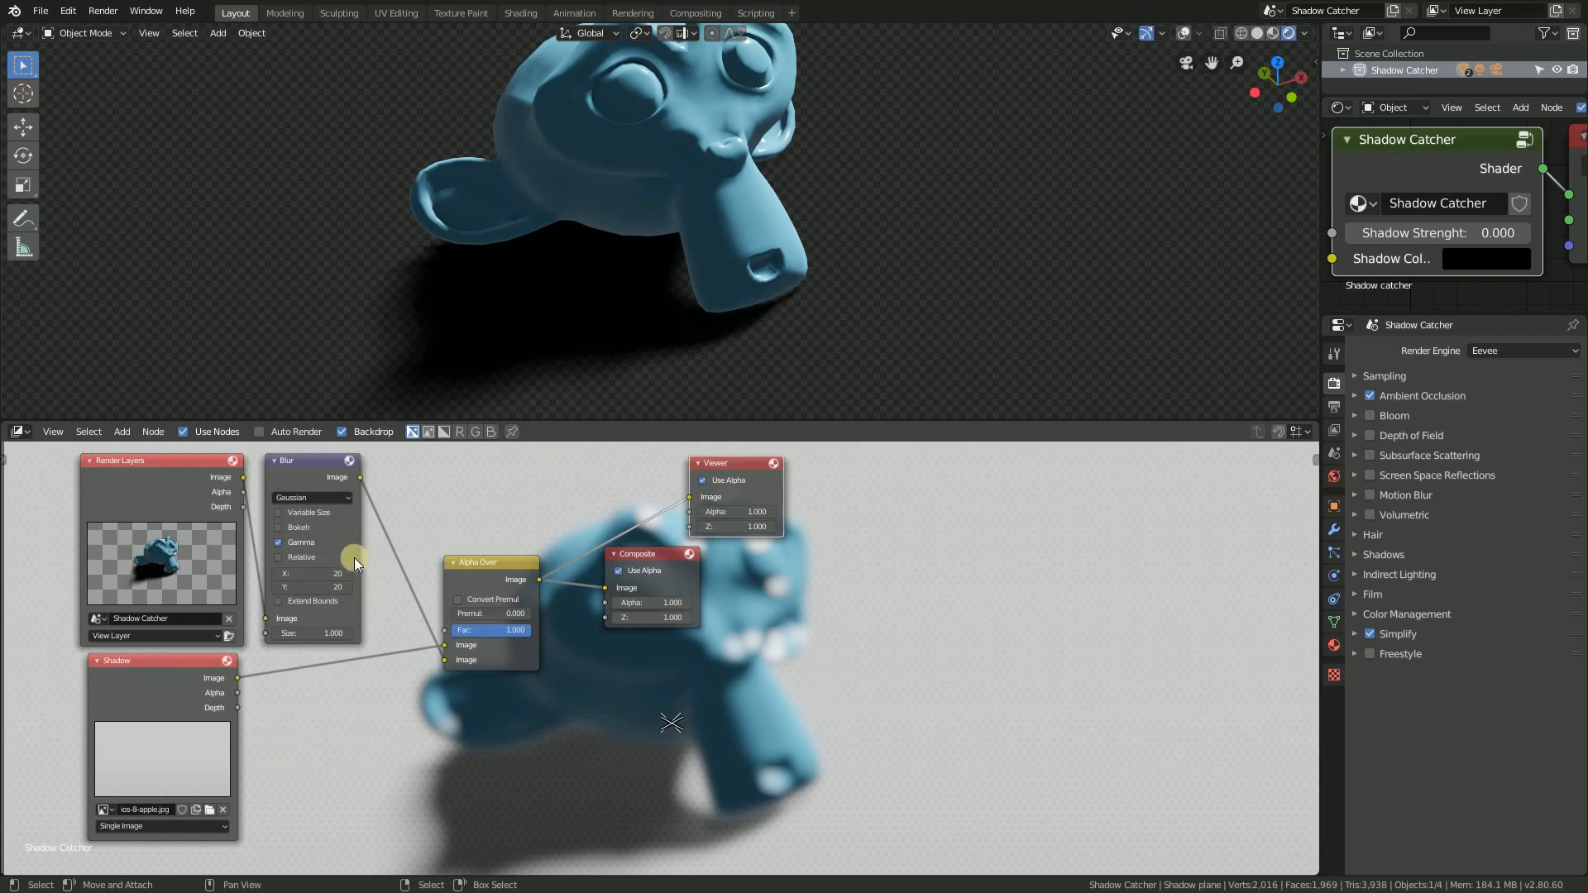
Set the Blur node's X and Y back to 0 and inspect the sharp composite in the backdrop
{"action": "left_click", "coordinate": [321, 574]}
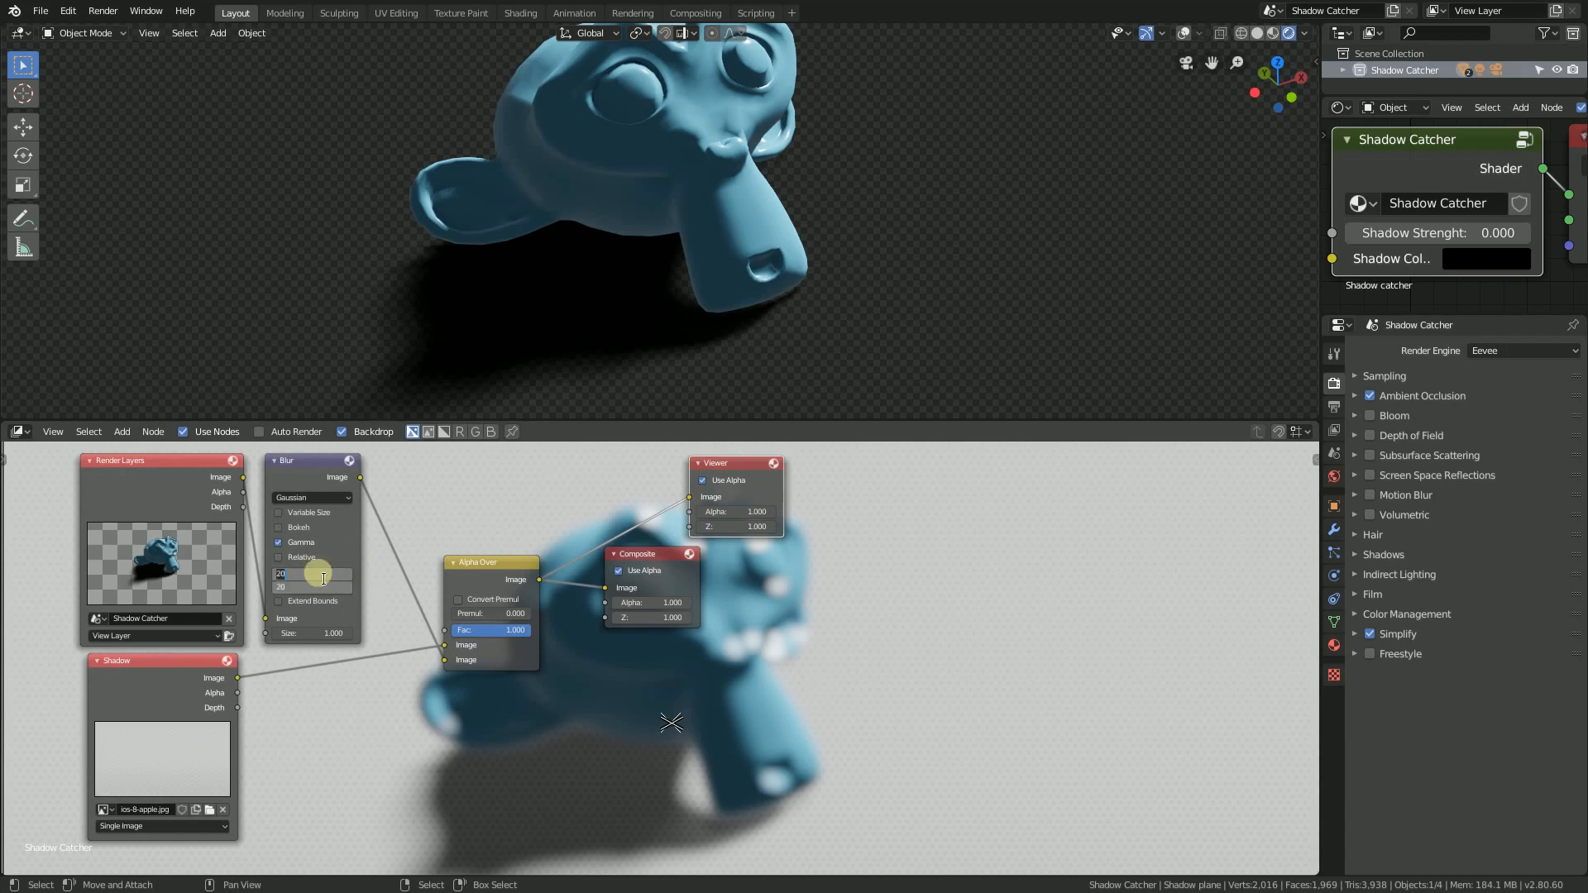
{"action": "type", "text": "1"}
{"action": "key", "text": "Return"}
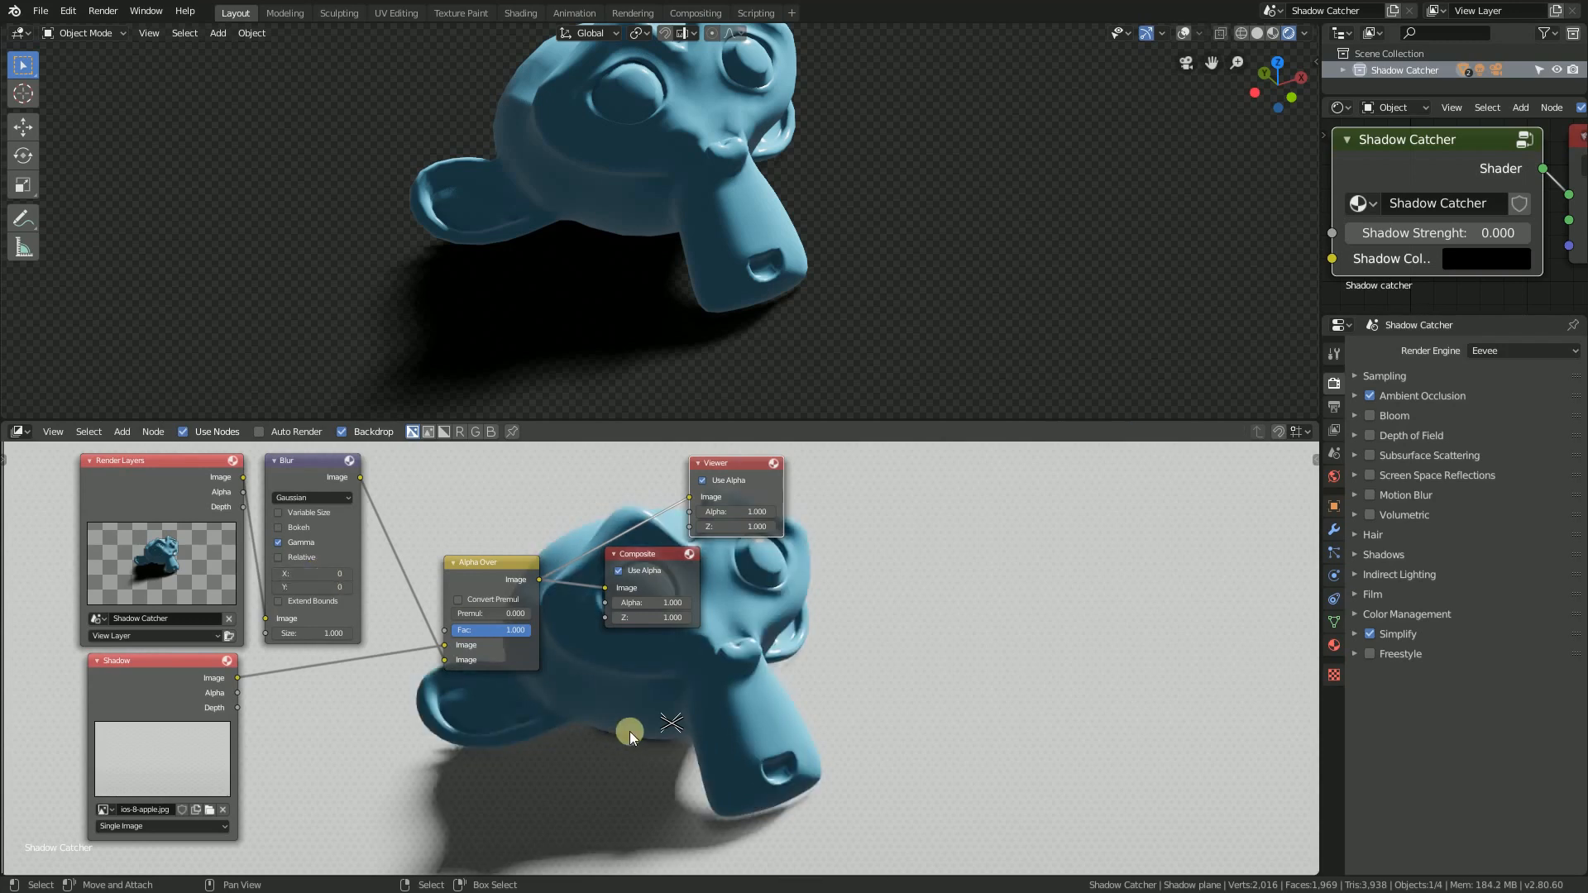
{"action": "middle_click_drag", "start_coordinate": [626, 557], "coordinate": [760, 614]}
{"action": "middle_click_drag", "start_coordinate": [860, 689], "coordinate": [661, 623]}
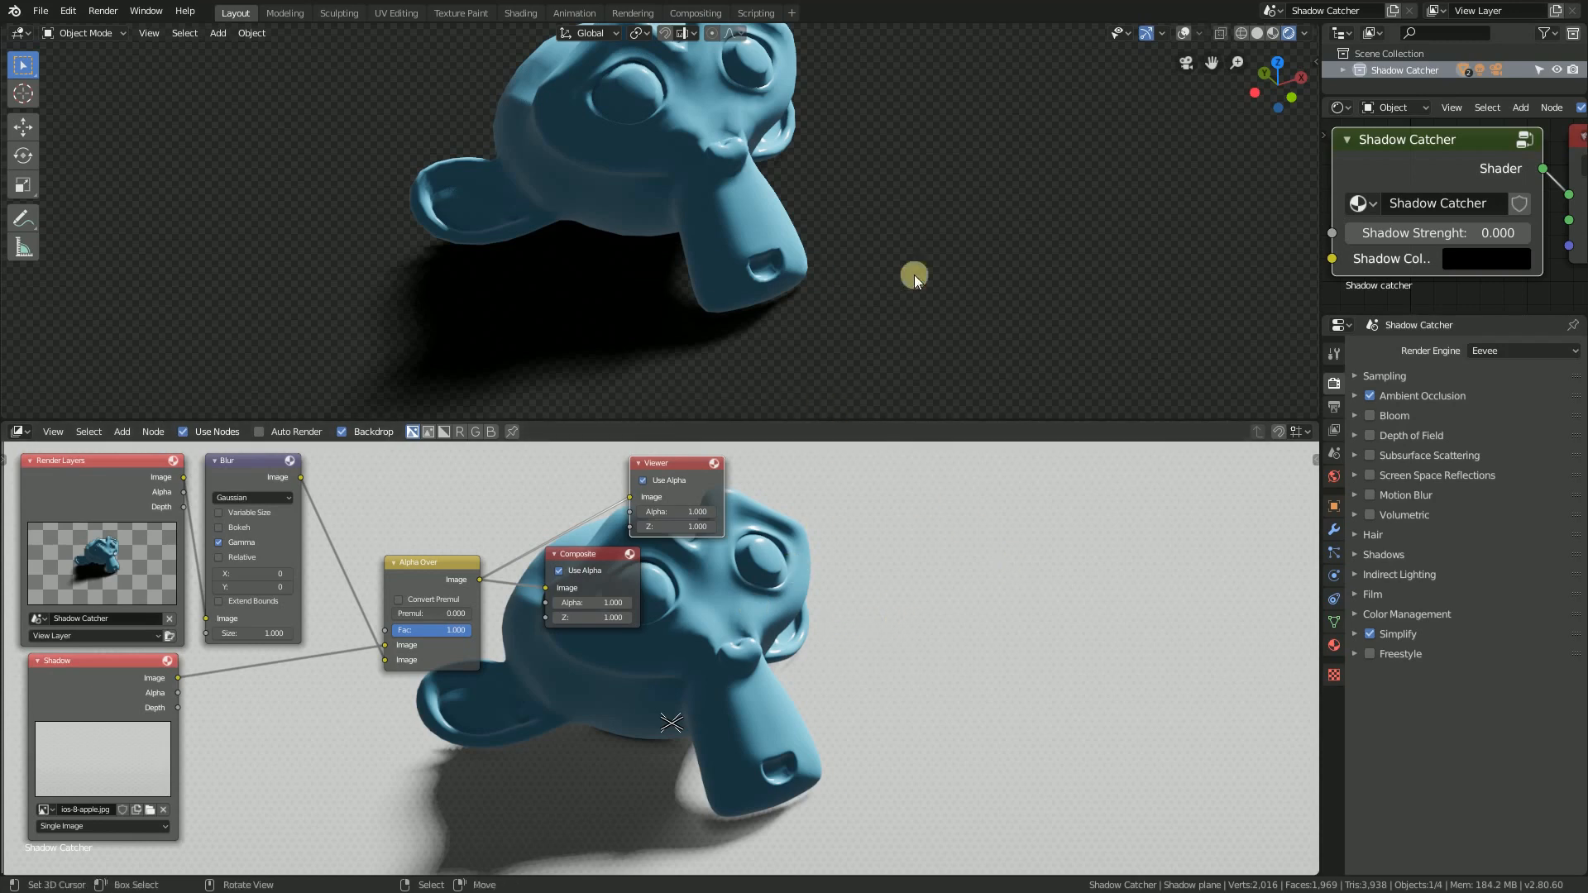
Enlarge the 3D viewport over the compositor and turn its overlays back on
{"action": "key", "text": "KP_0"}
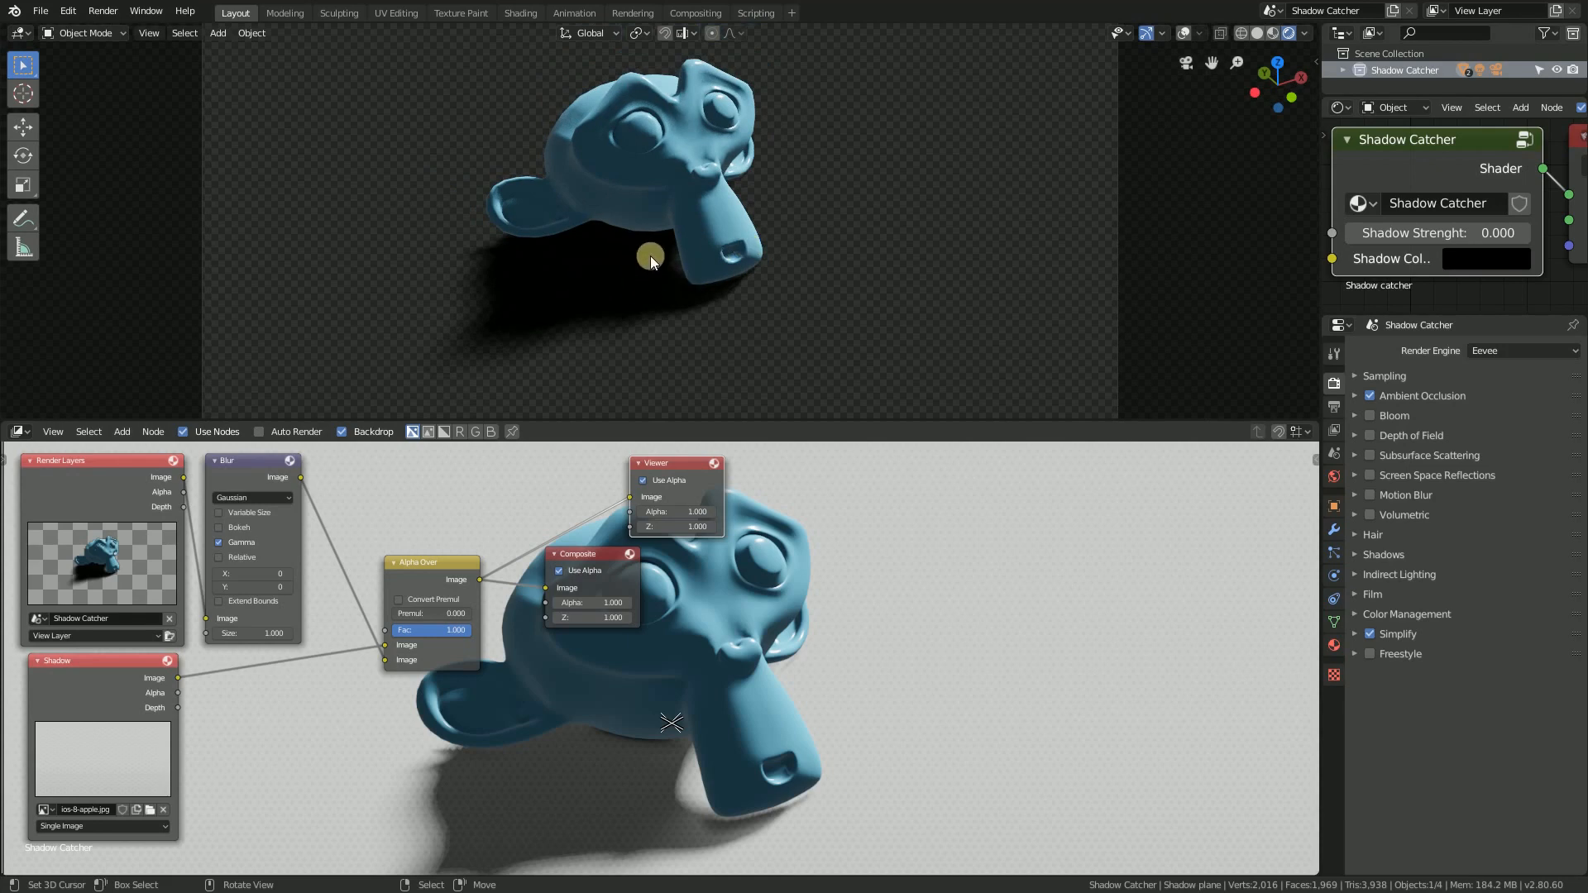
{"action": "left_click_drag", "start_coordinate": [867, 420], "coordinate": [918, 667]}
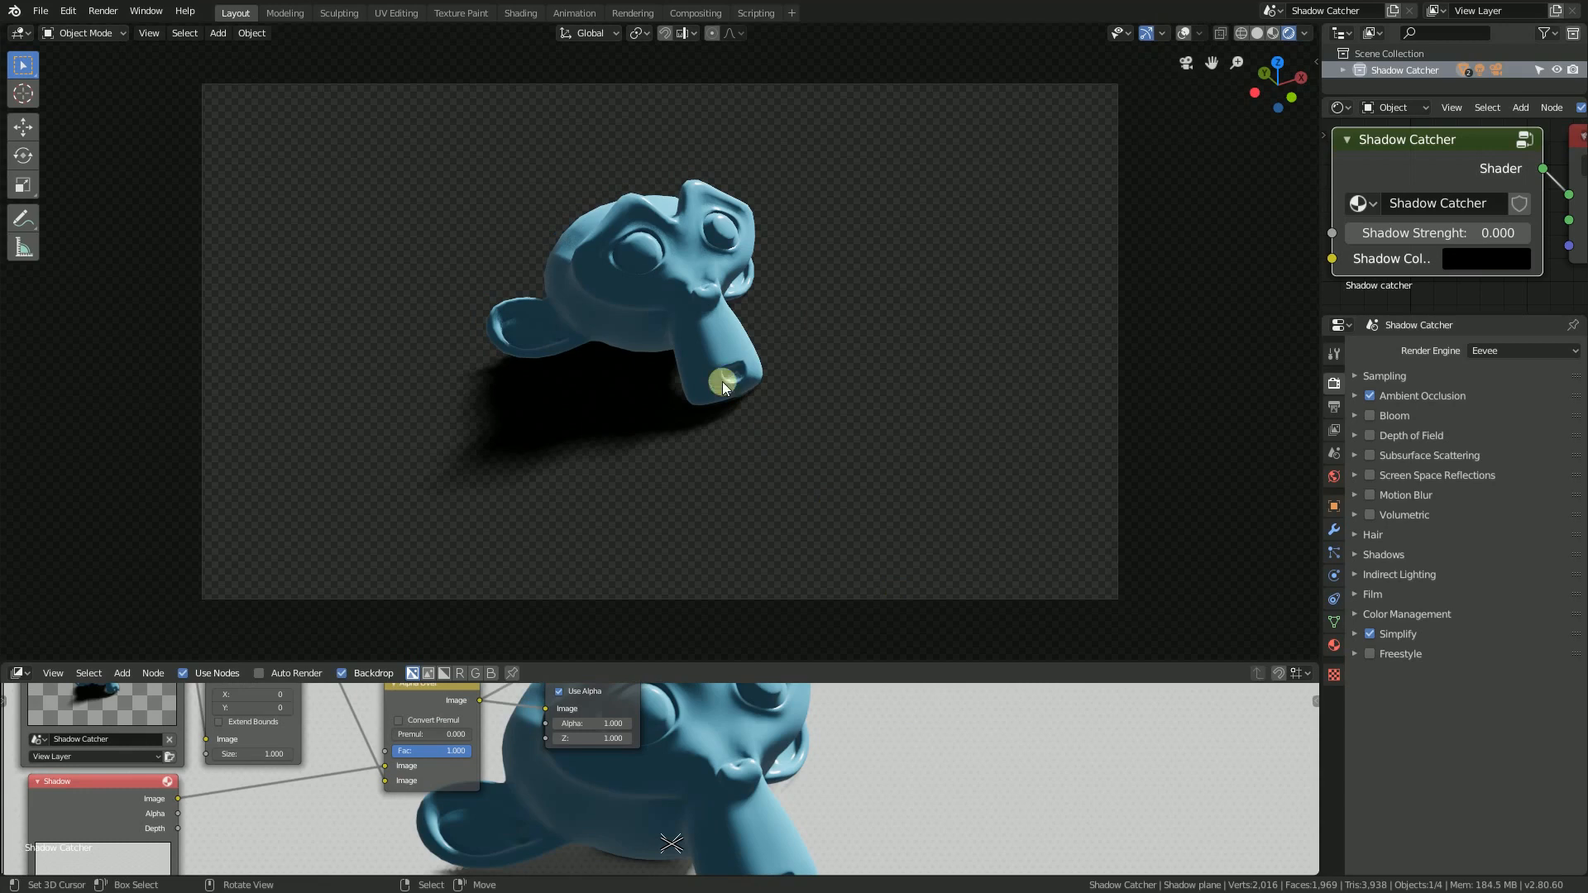
{"action": "left_click", "coordinate": [1185, 33]}
{"action": "middle_click_drag", "start_coordinate": [765, 286], "coordinate": [777, 323]}
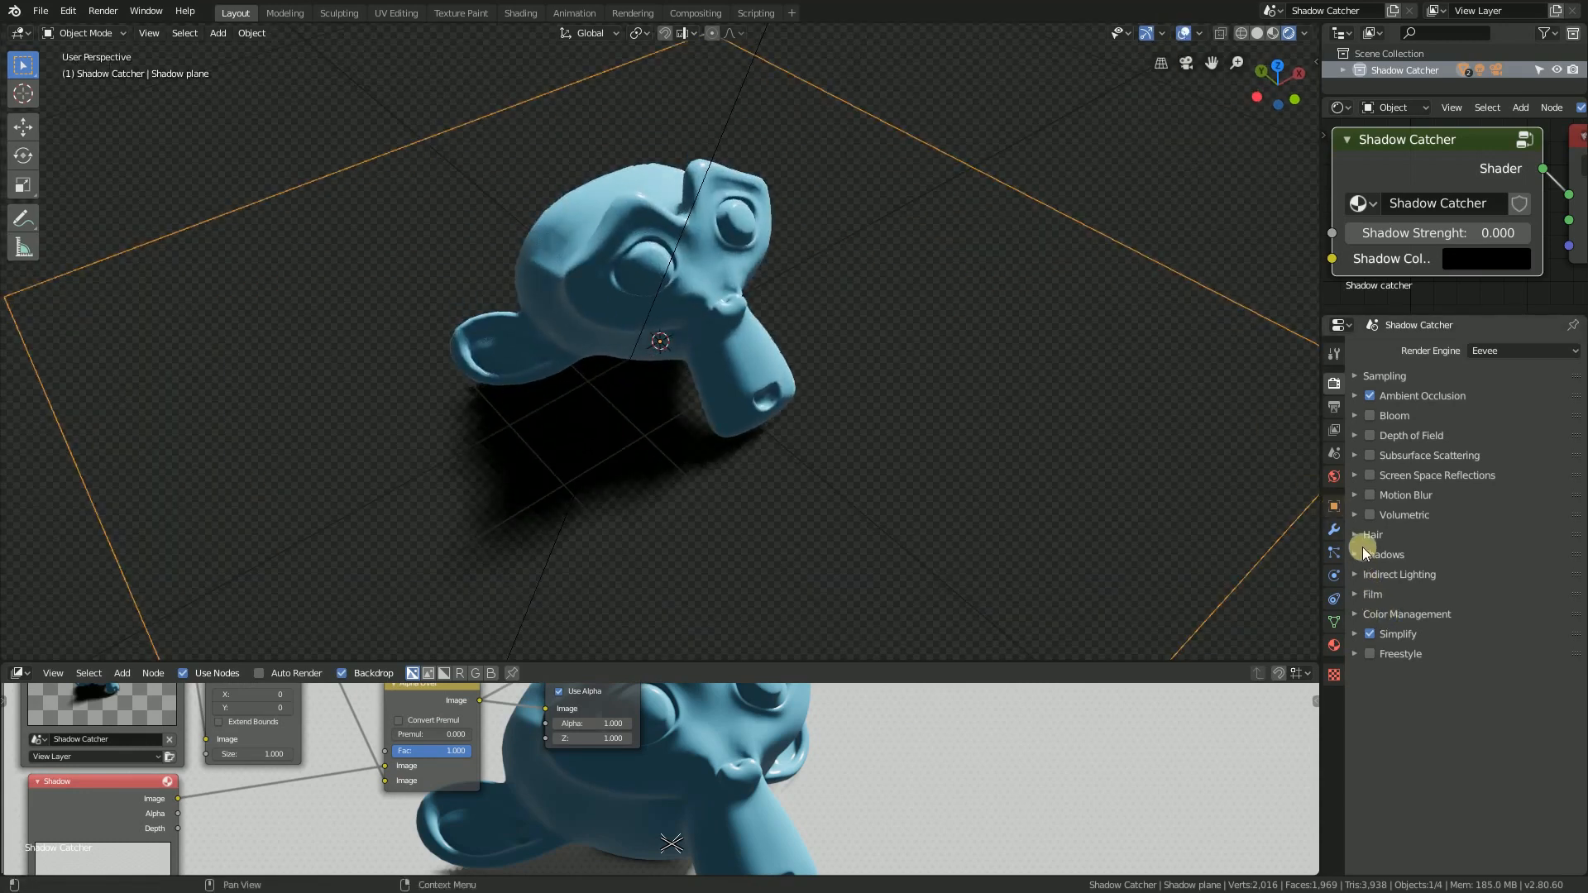
Set the Film alpha mode to Sky in the render settings
{"action": "left_click", "coordinate": [1369, 596]}
{"action": "left_click", "coordinate": [1510, 637]}
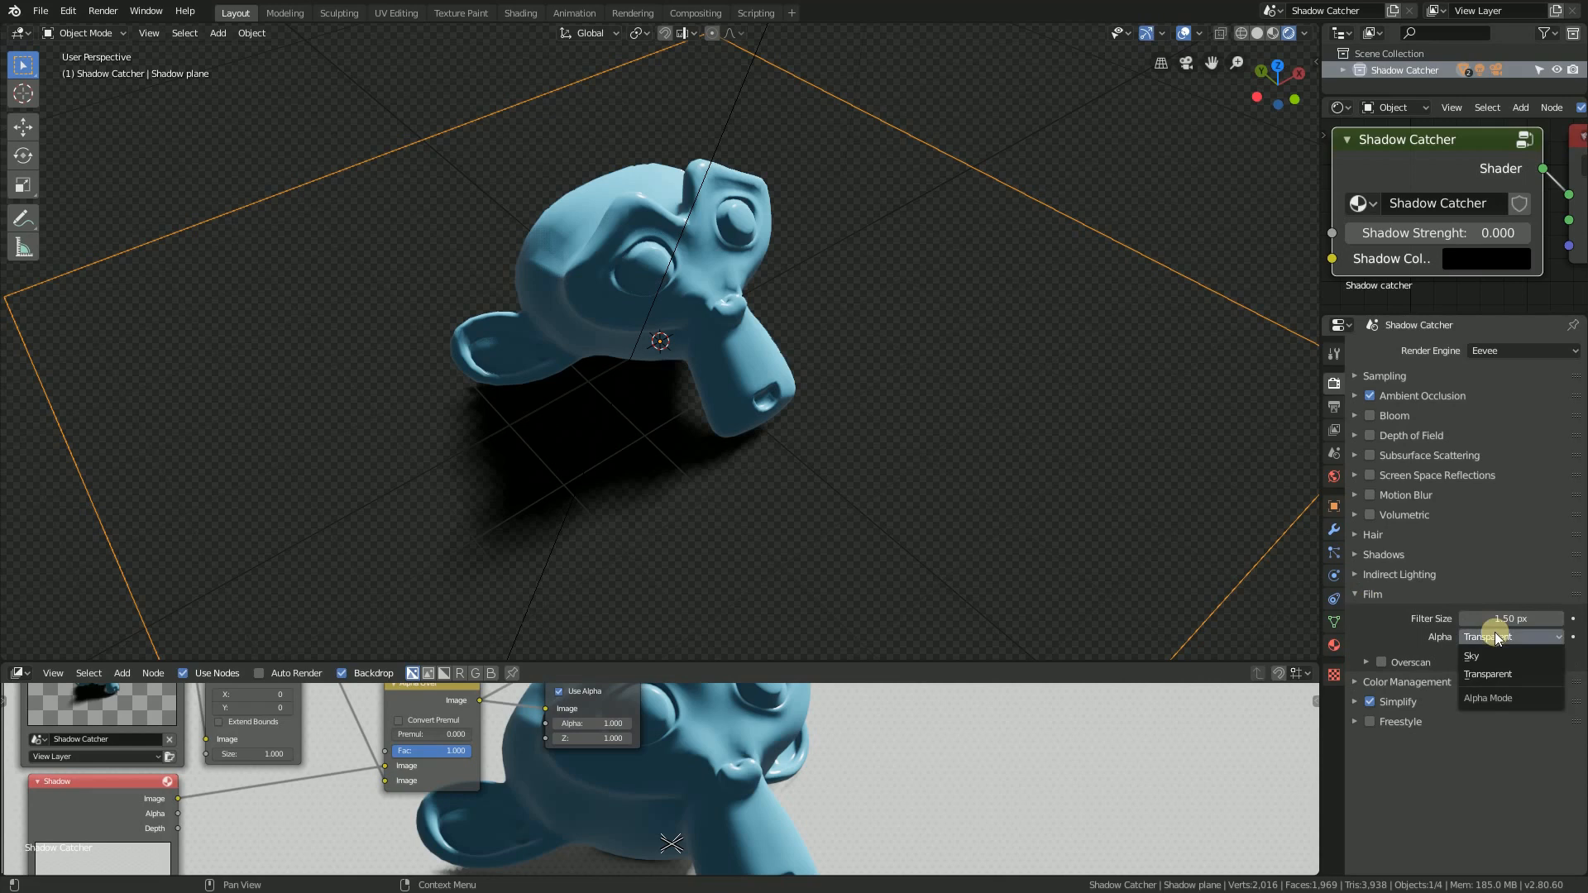
{"action": "left_click", "coordinate": [1489, 655]}
{"action": "left_click", "coordinate": [1373, 592]}
Add a cube and move it along the Y axis to stand clear of the monkey head
{"action": "scroll", "coordinate": [855, 380], "scroll_direction": "down", "scroll_amount": 4}
{"action": "middle_click_drag", "start_coordinate": [855, 381], "coordinate": [1025, 380]}
{"action": "key", "text": "shift+a"}
{"action": "mouse_move", "coordinate": [1056, 382]}
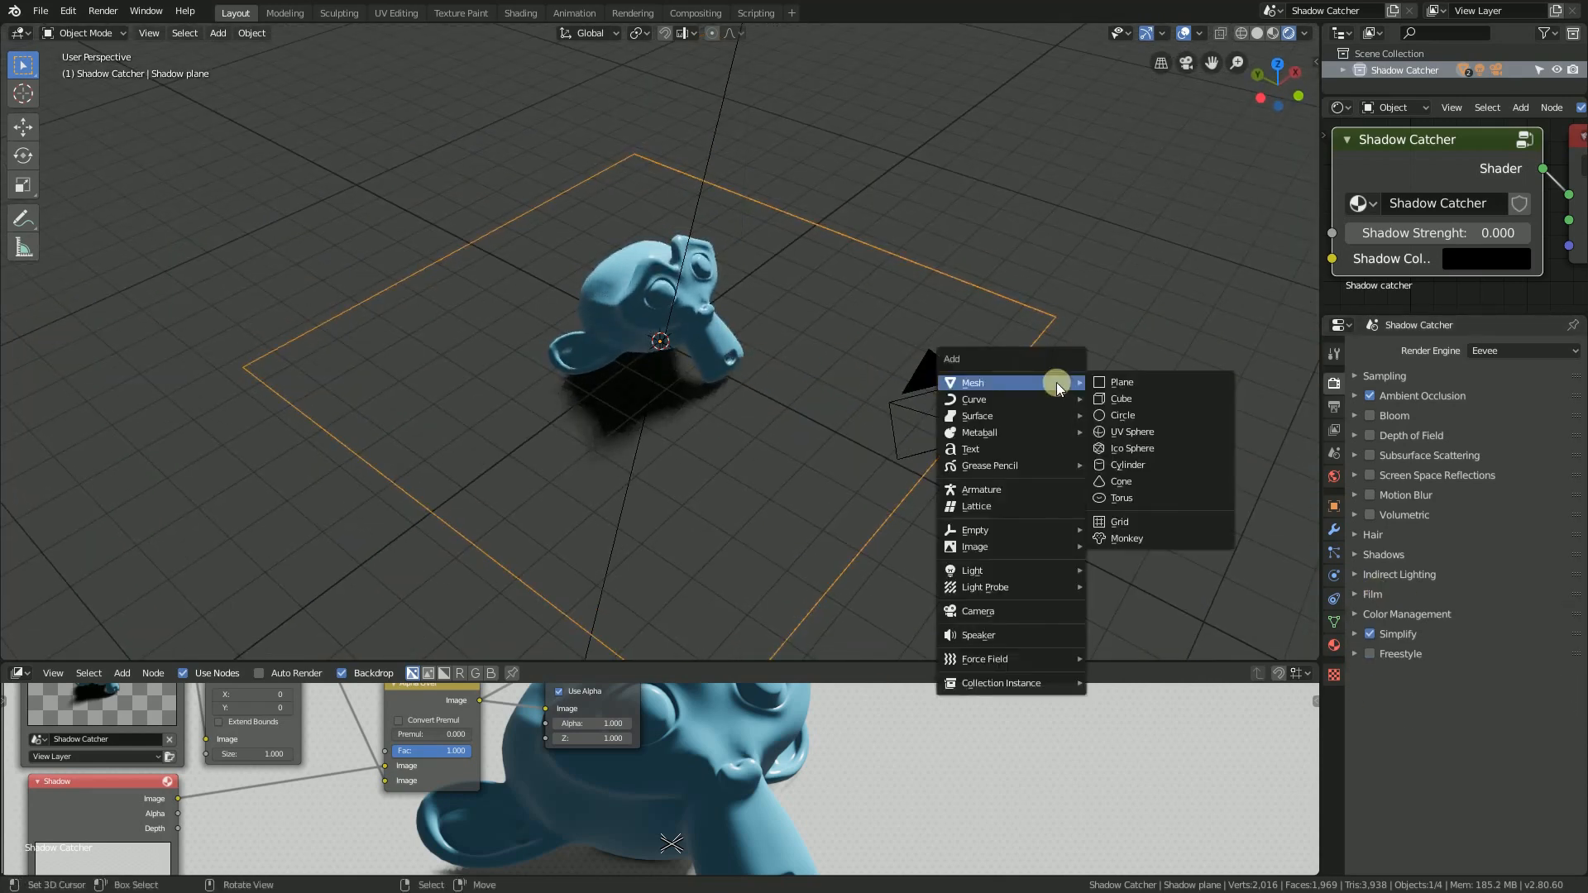
{"action": "left_click", "coordinate": [1121, 399]}
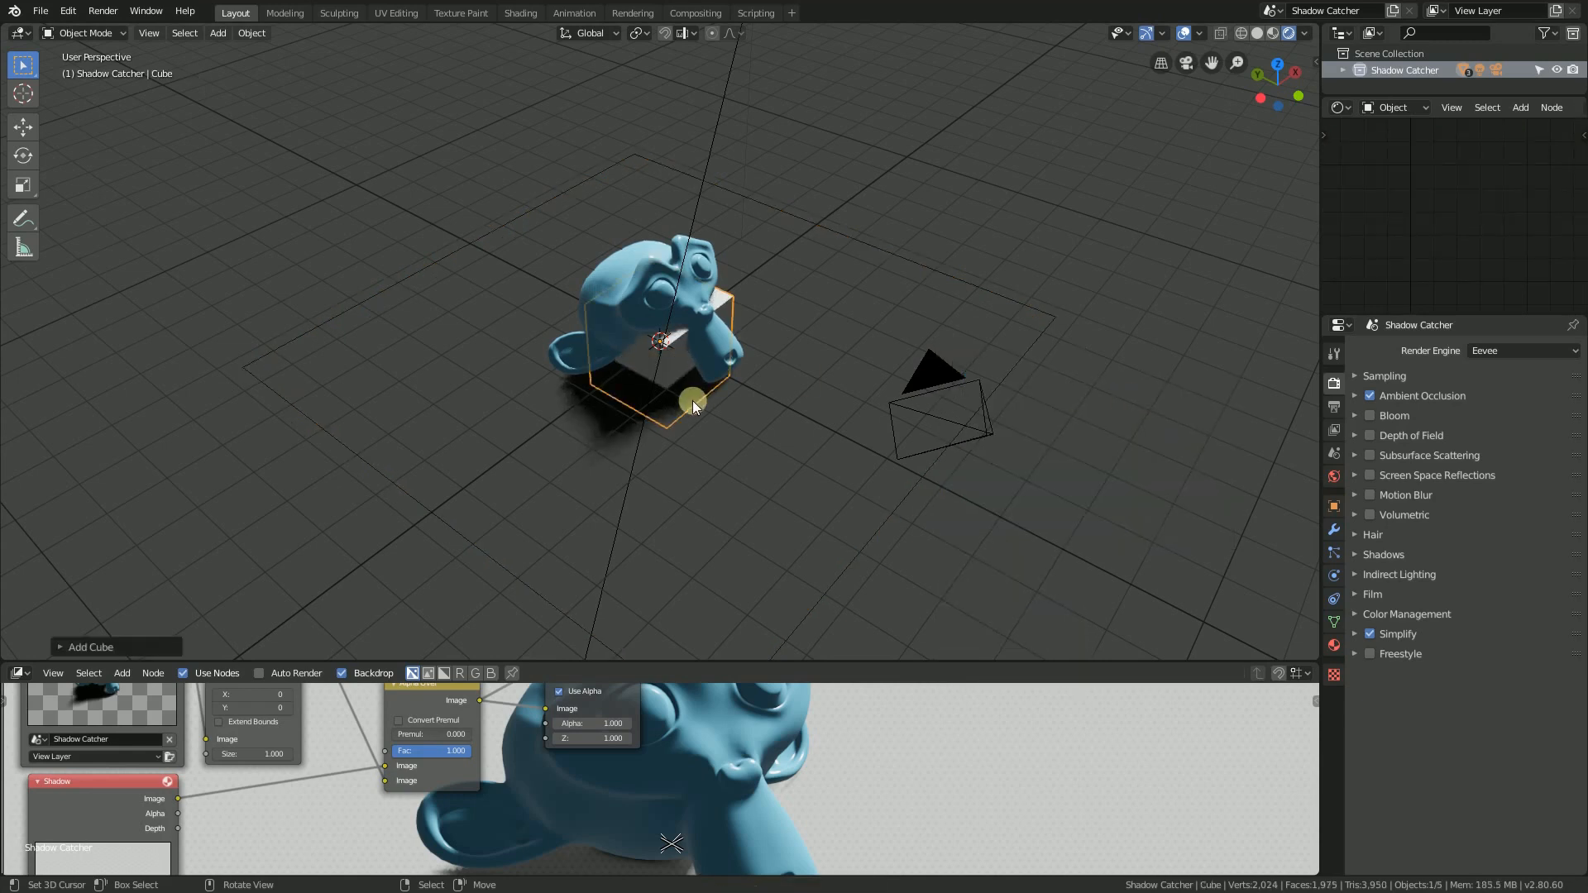
{"action": "key", "text": "g"}
{"action": "key", "text": "y"}
{"action": "left_click", "coordinate": [886, 446]}
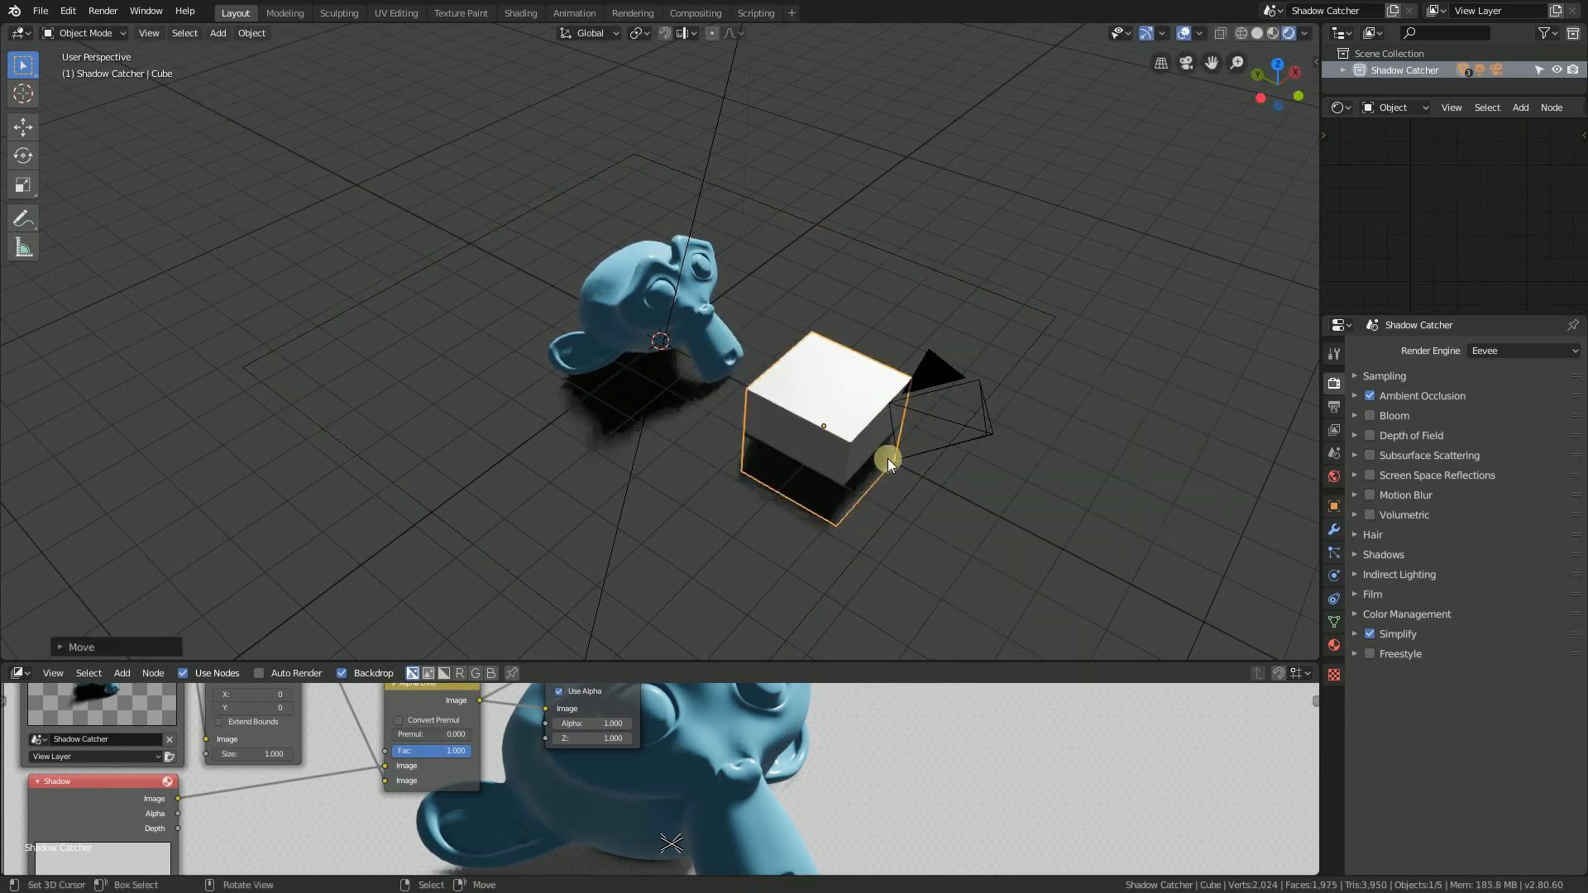
Raise the cube 1 m along the global Z axis
{"action": "middle_click_drag", "start_coordinate": [887, 458], "coordinate": [881, 420]}
{"action": "key", "text": "g"}
{"action": "key", "text": "z"}
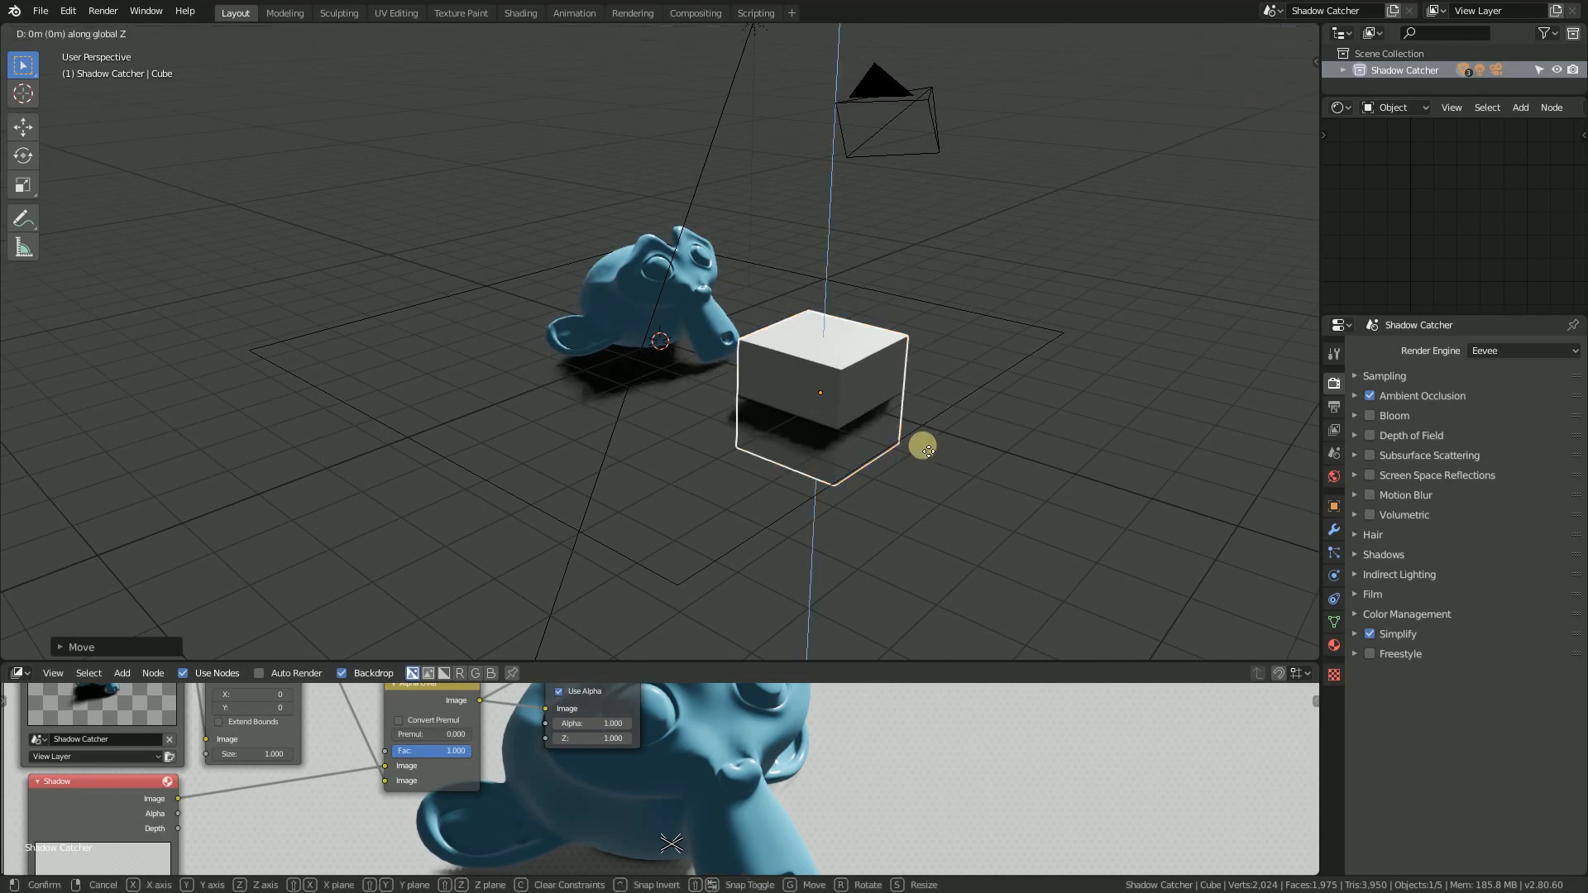
{"action": "key", "text": "0"}
{"action": "key", "text": "BackSpace"}
{"action": "type", "text": "1"}
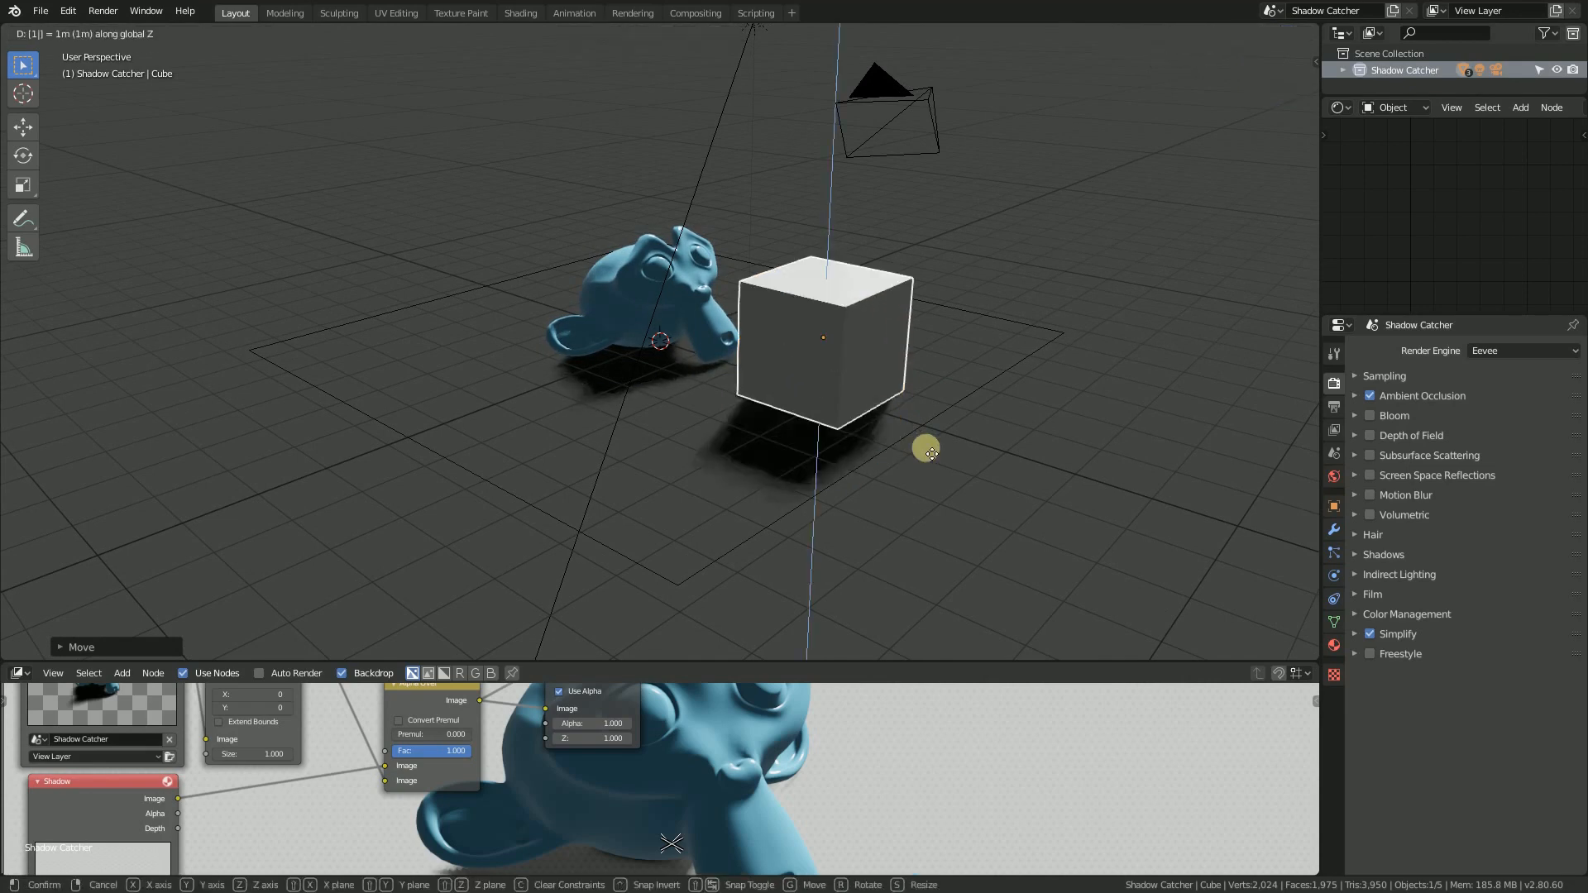
{"action": "key", "text": "Return"}
Select the sun light and open its shadow settings
{"action": "middle_click_drag", "start_coordinate": [775, 353], "coordinate": [721, 131]}
{"action": "left_click", "coordinate": [721, 131]}
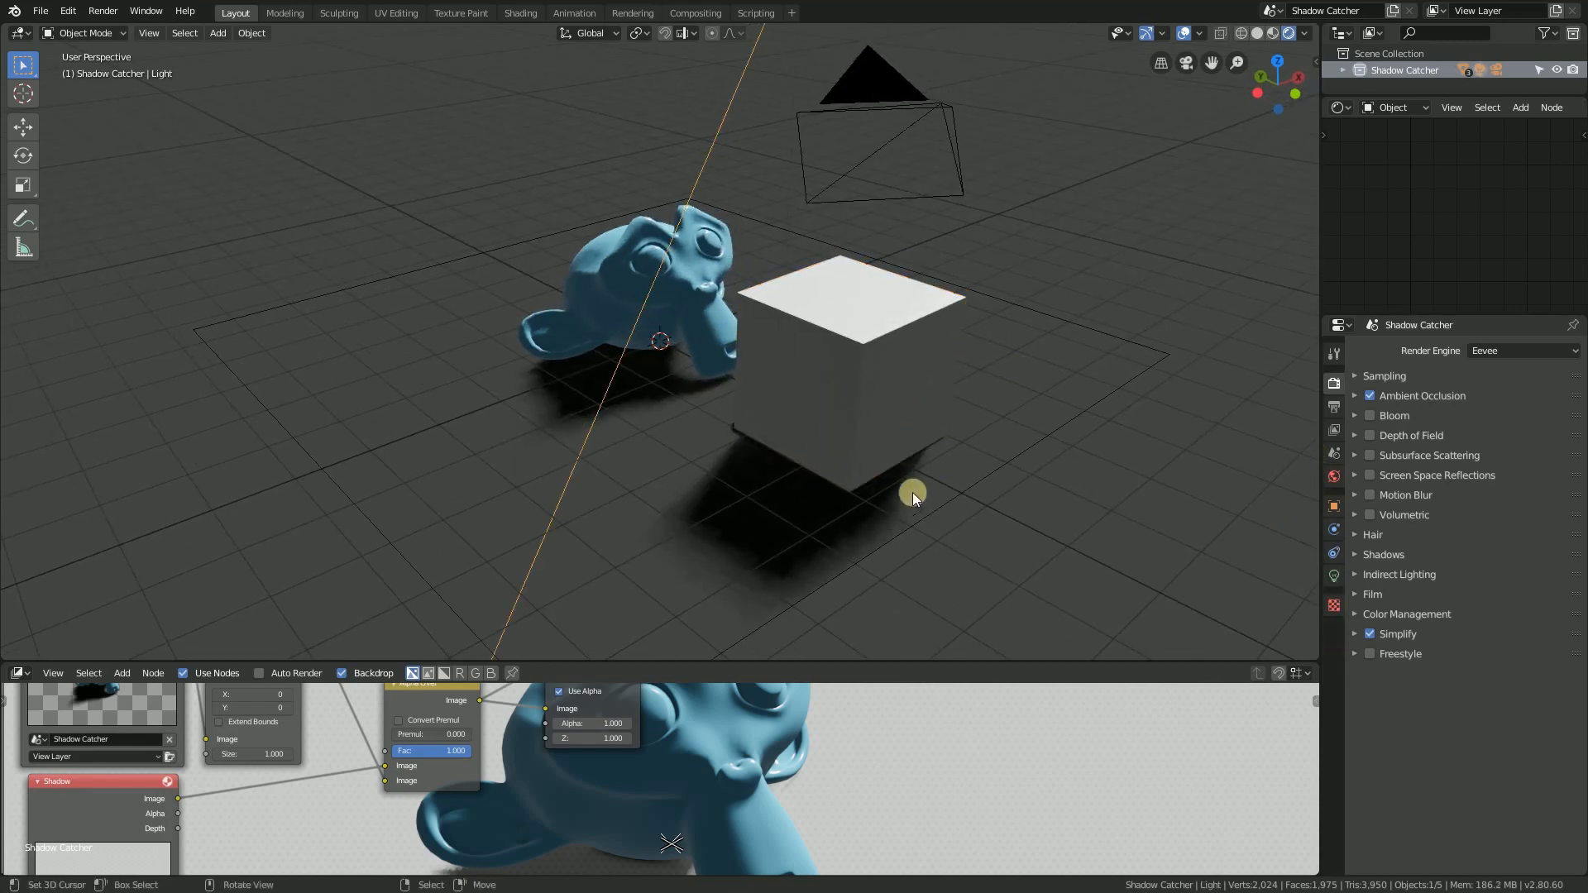
{"action": "middle_click_drag", "start_coordinate": [913, 495], "coordinate": [777, 473]}
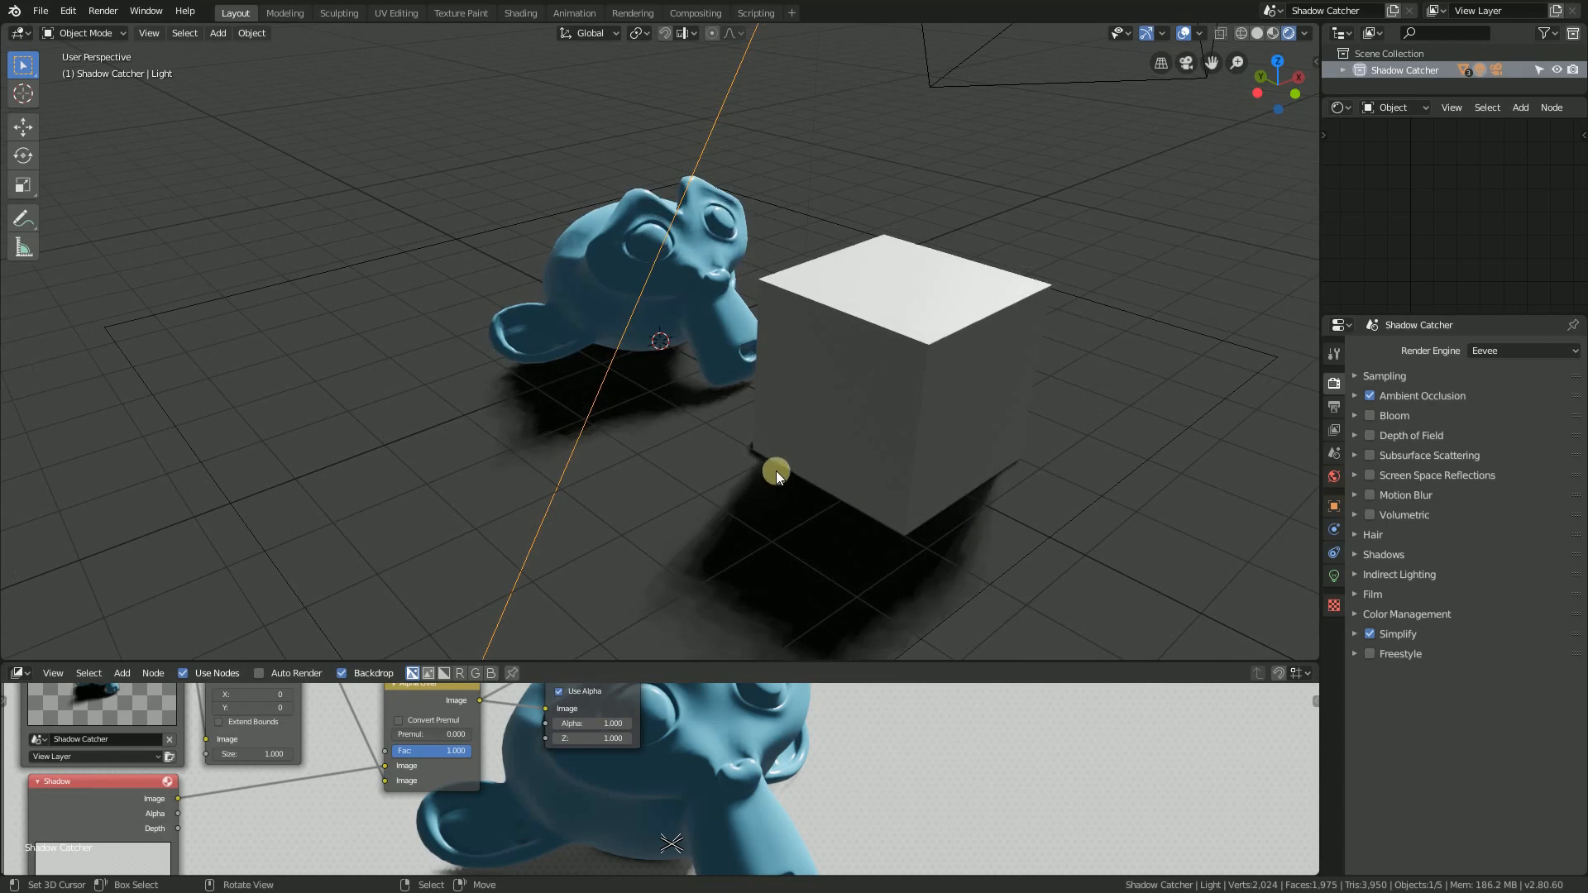
{"action": "left_click", "coordinate": [1335, 574]}
{"action": "left_click", "coordinate": [1354, 527]}
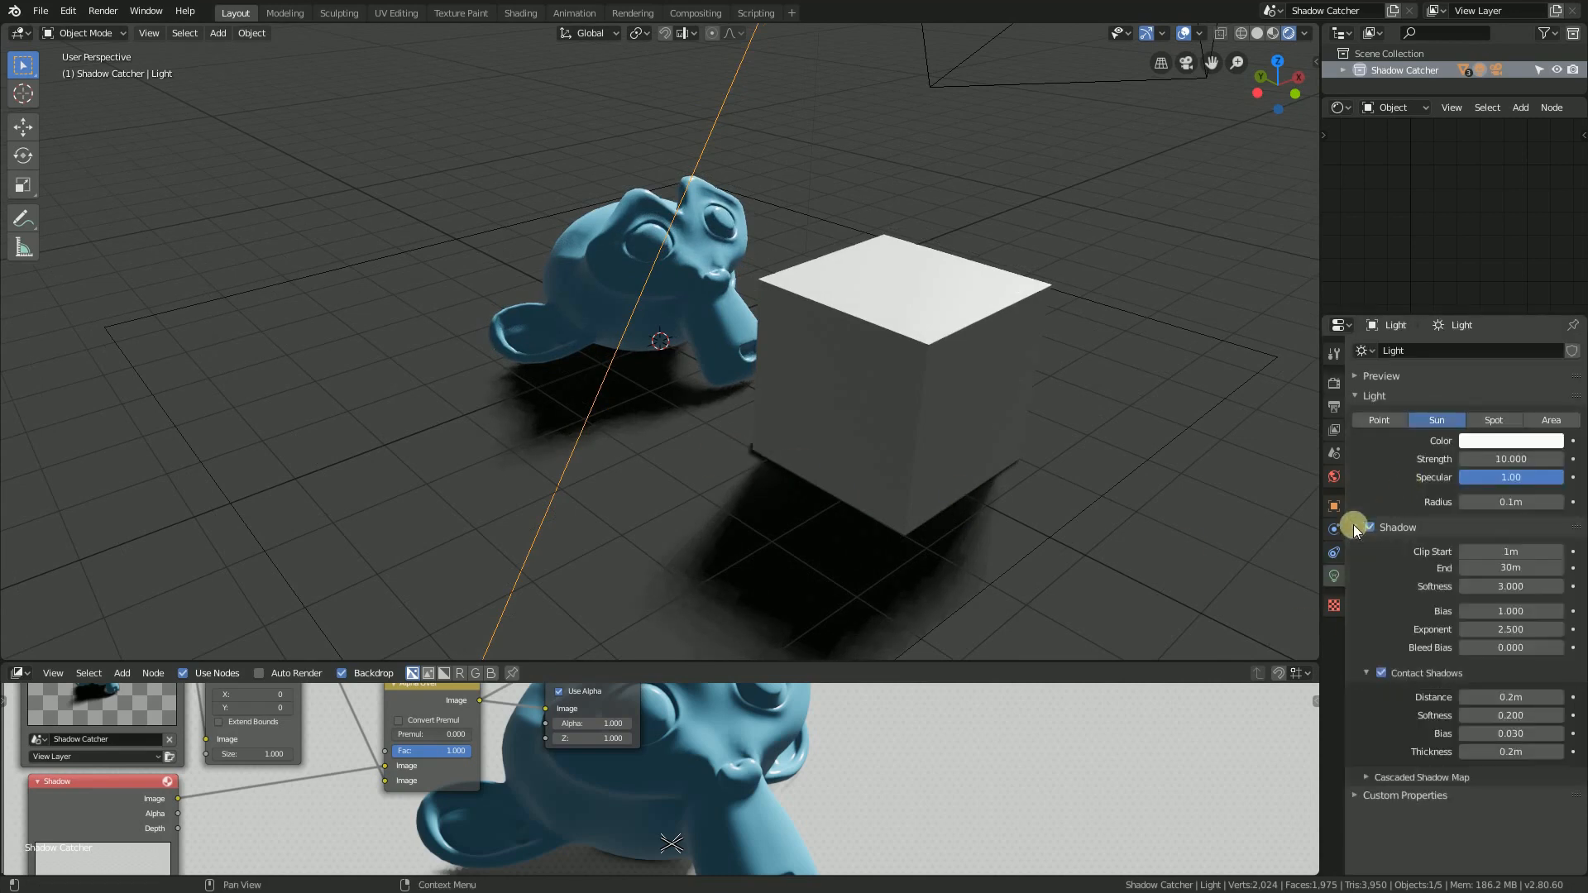
Toggle the sun light's contact shadows off and on again and examine their settings
{"action": "left_click", "coordinate": [1382, 674]}
{"action": "left_click", "coordinate": [1381, 673]}
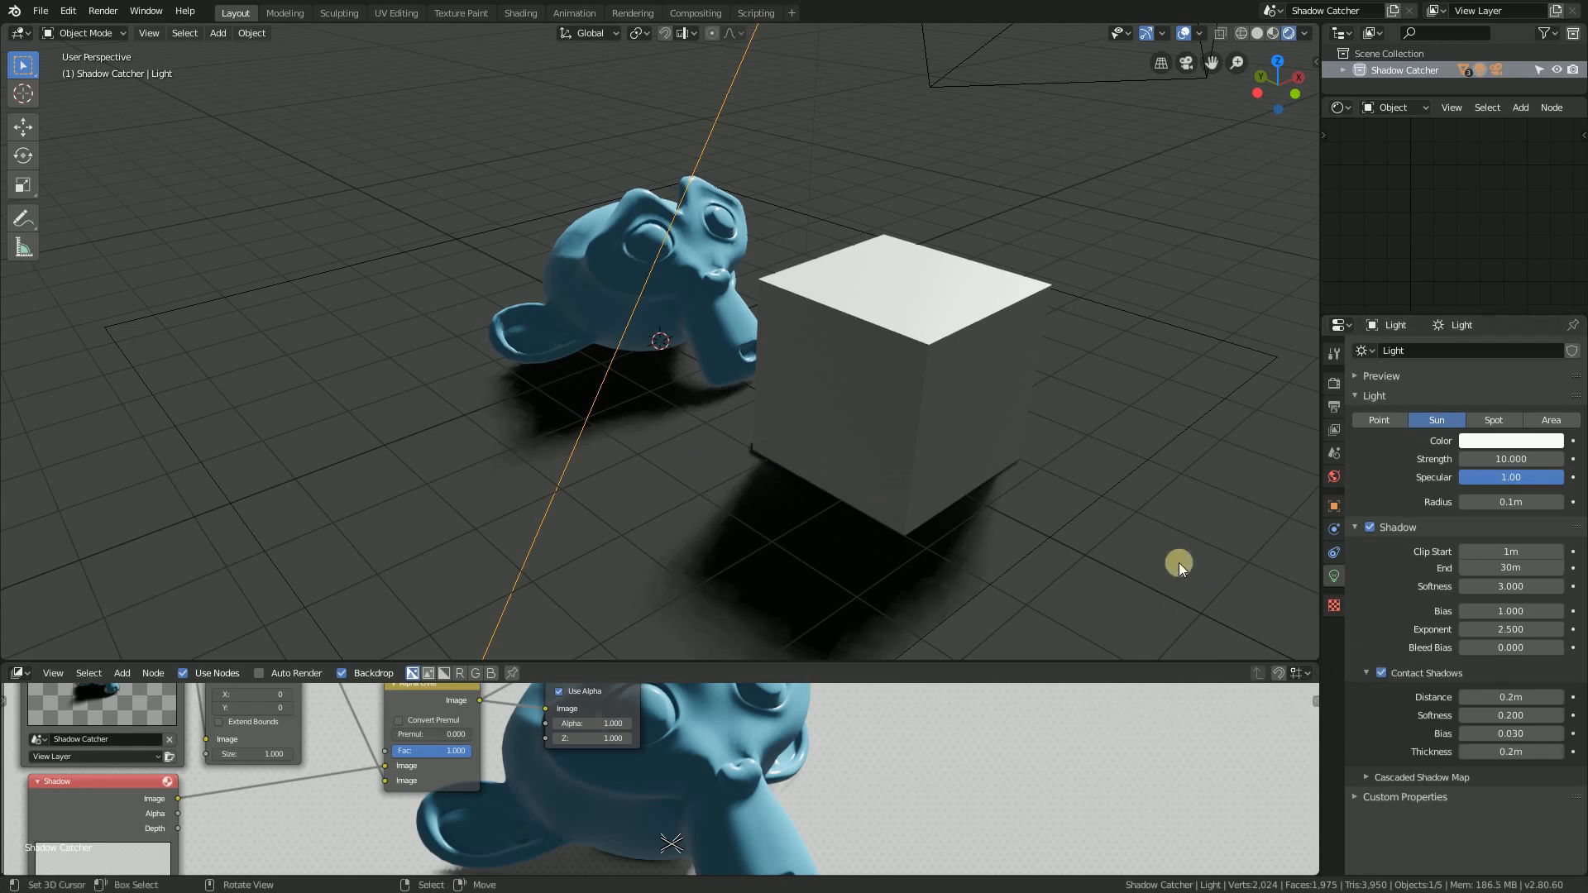
{"action": "scroll", "coordinate": [885, 500], "scroll_direction": "down", "scroll_amount": 3}
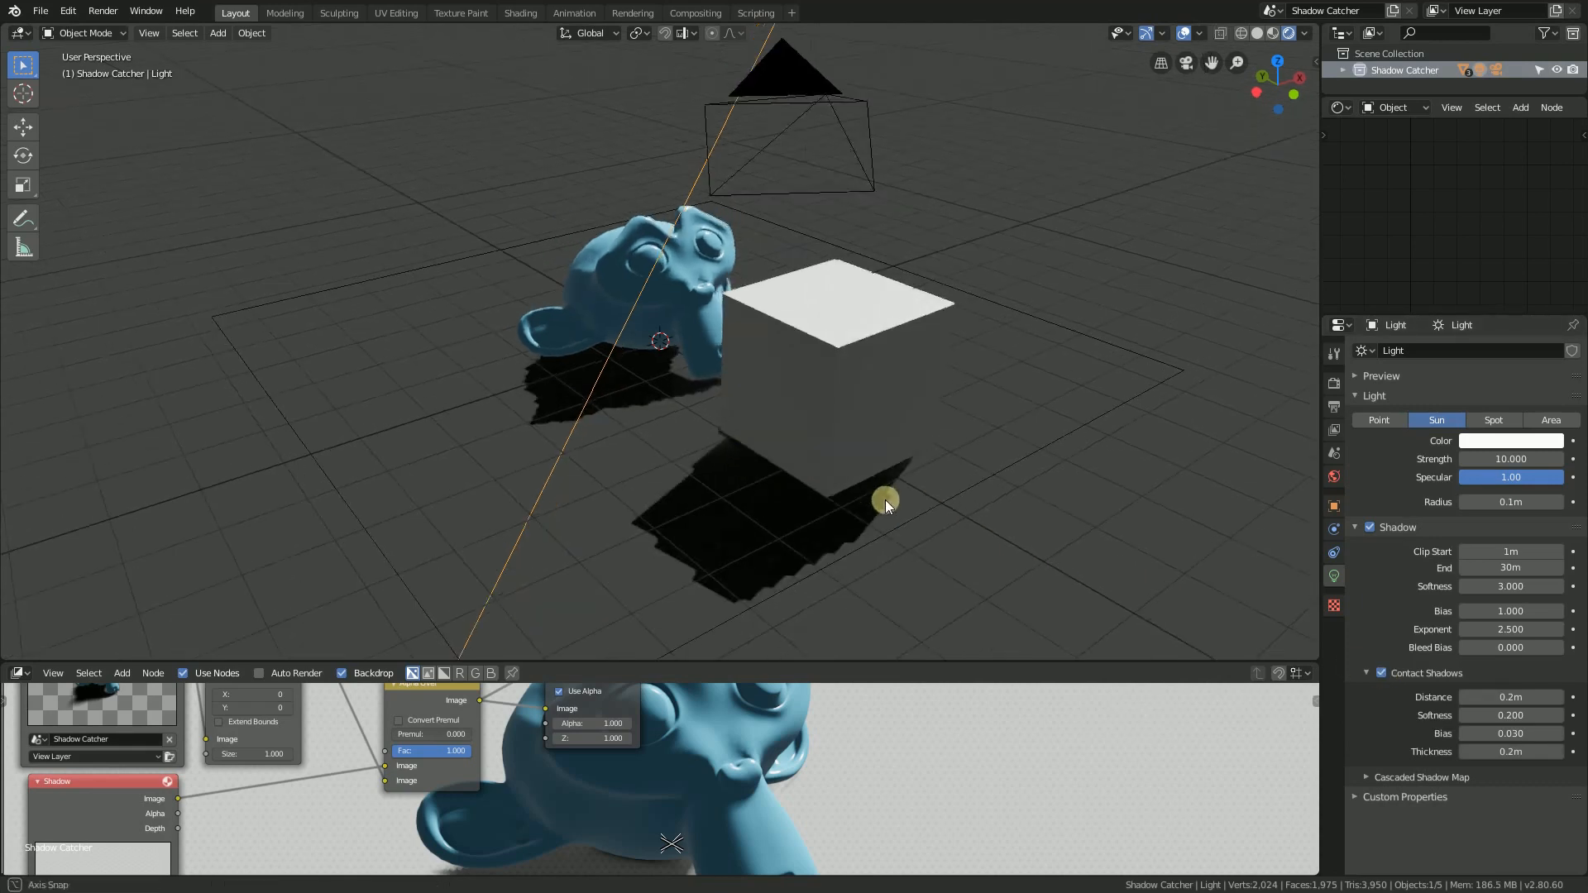
{"action": "left_click", "coordinate": [1363, 672]}
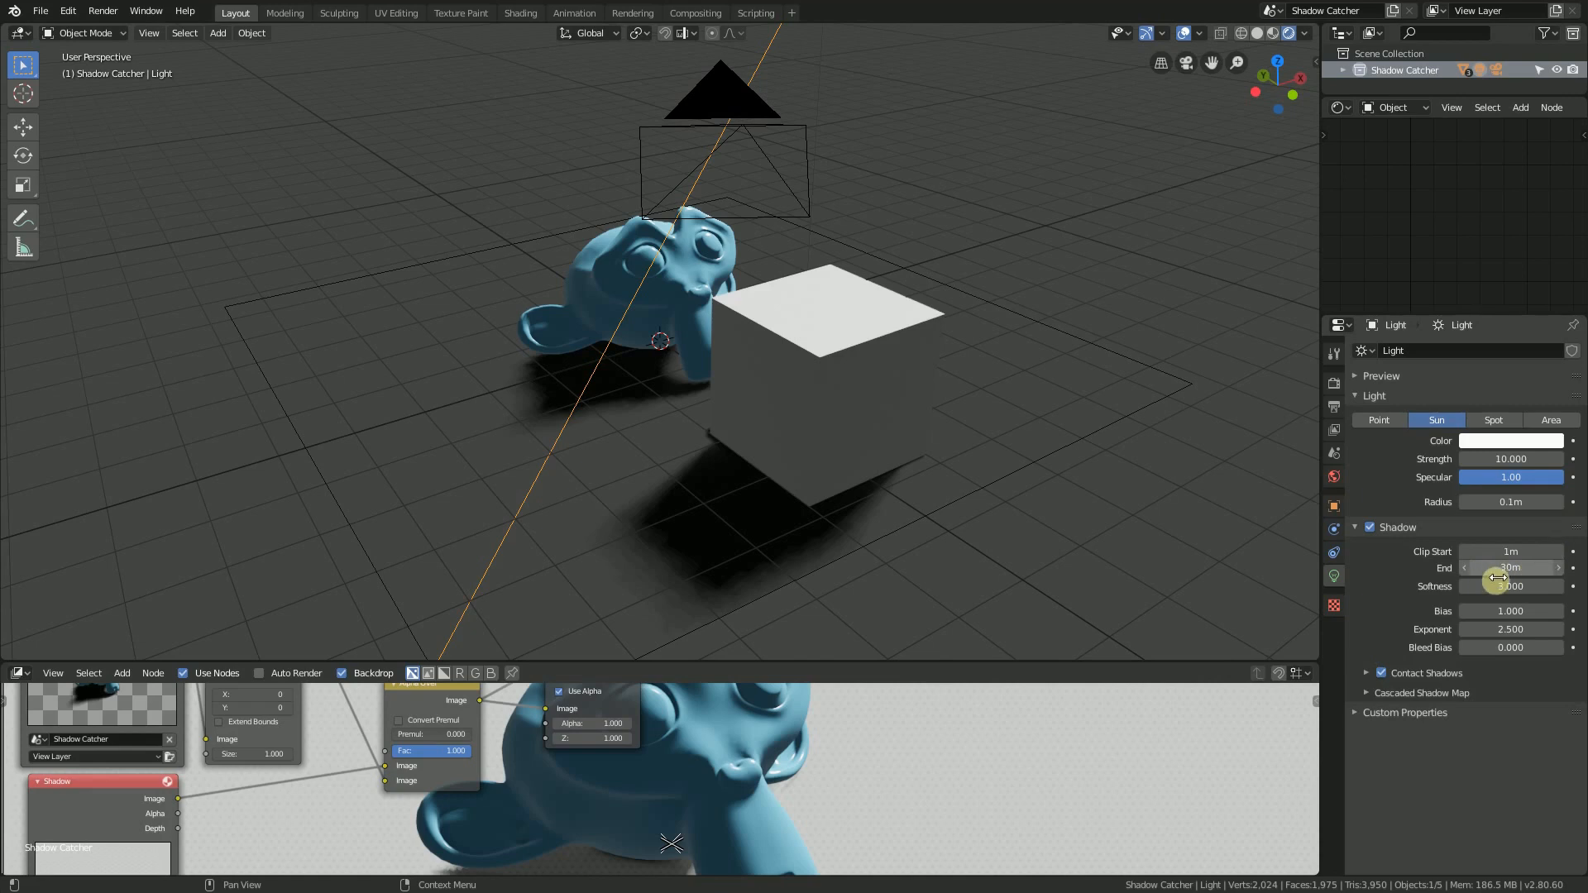
{"action": "left_click", "coordinate": [1366, 674]}
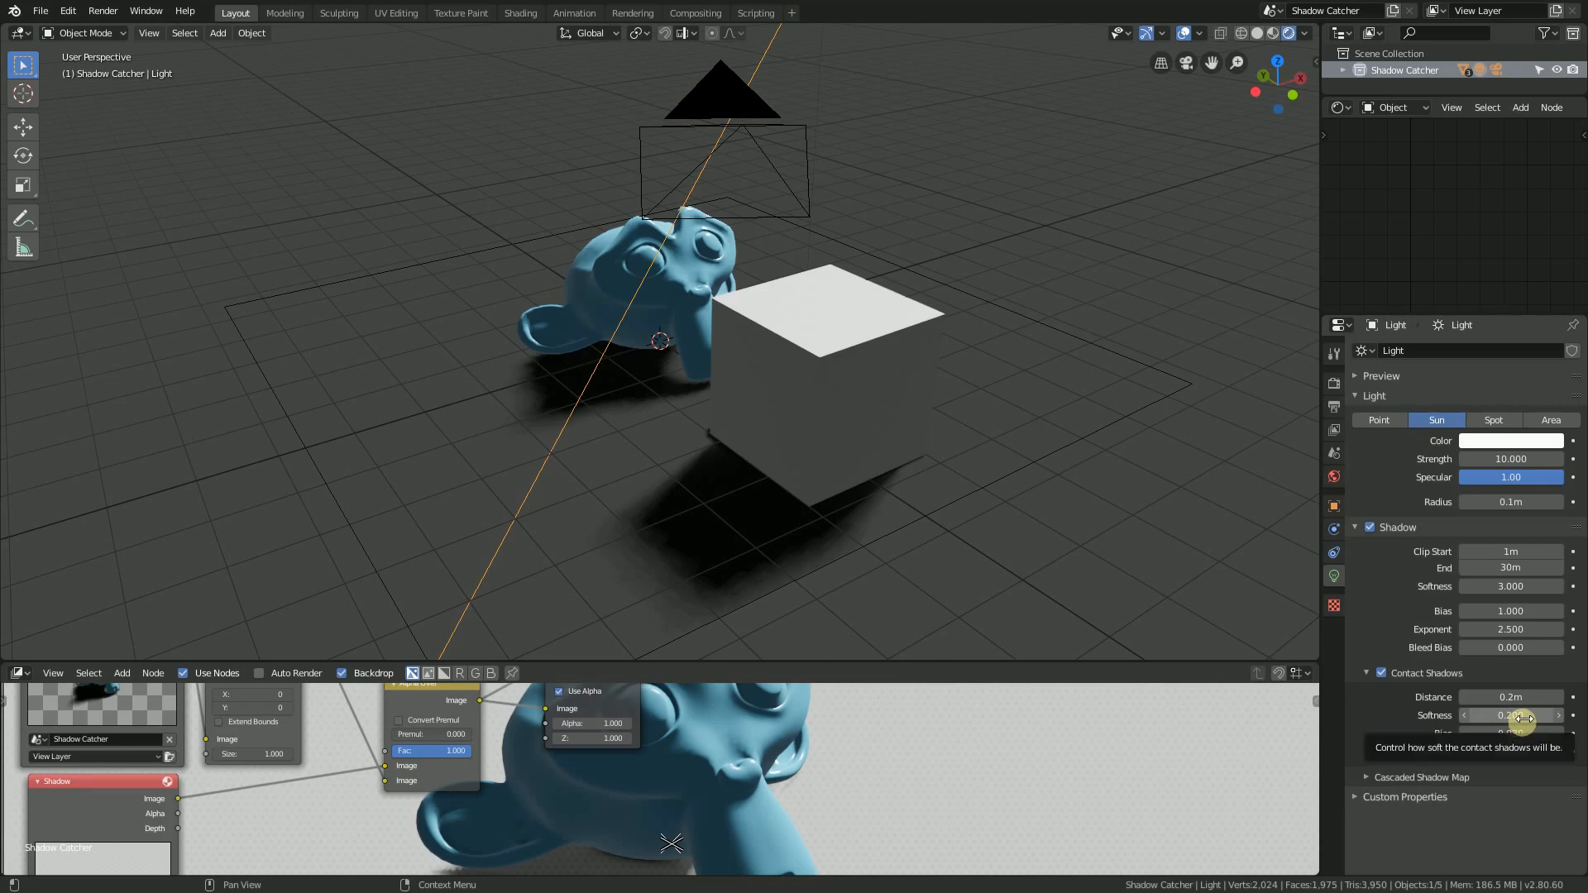
{"action": "left_click", "coordinate": [1518, 716]}
{"action": "key", "text": "Return"}
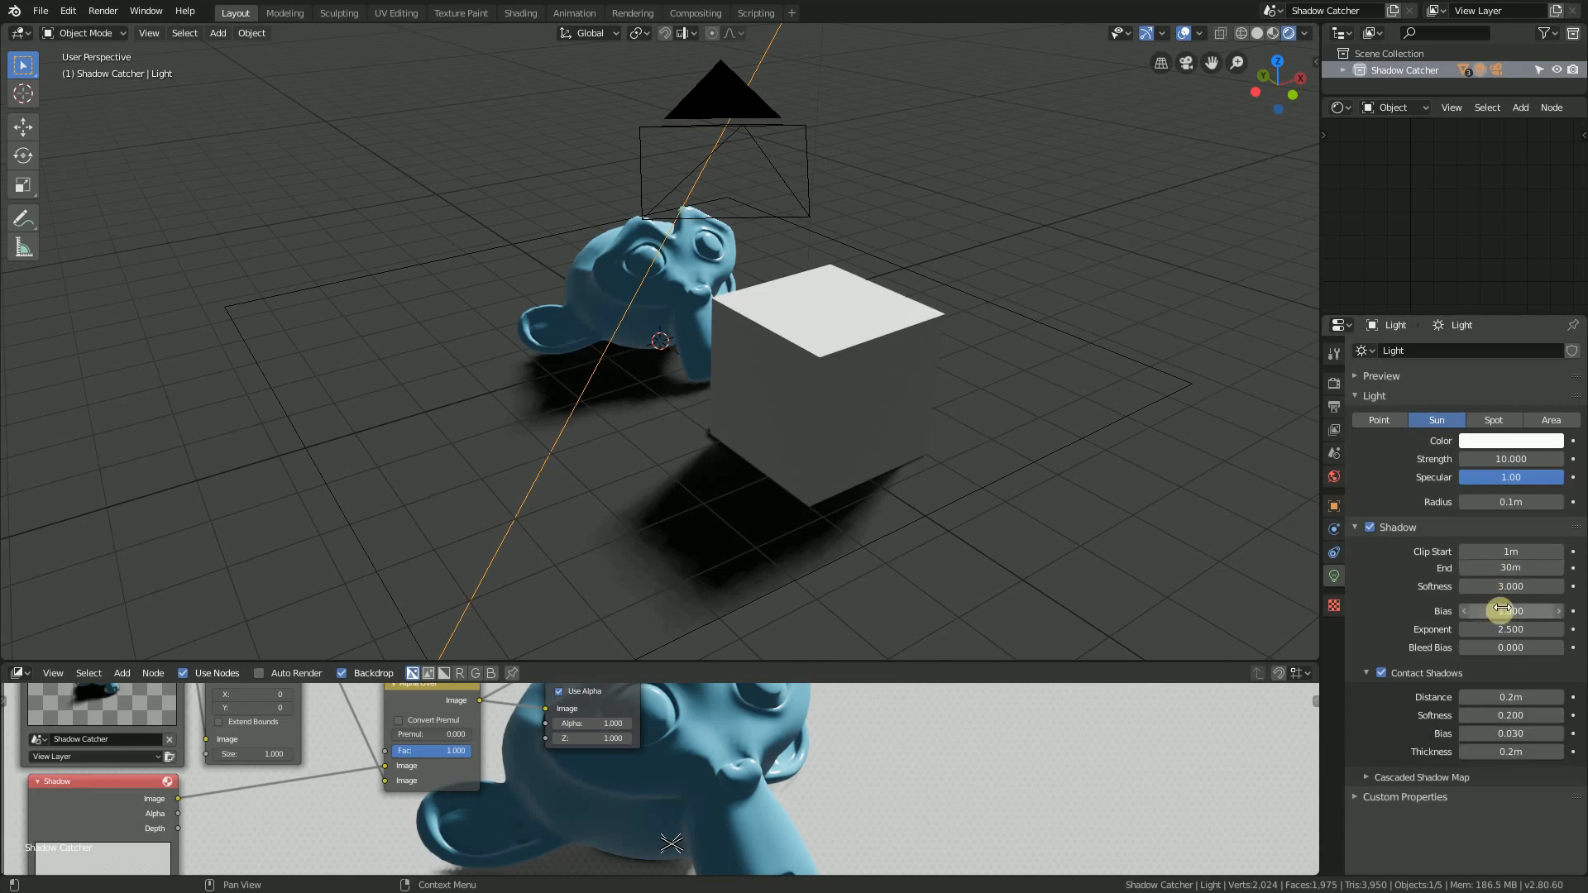
Try a much higher shadow Softness on the sun light and set it back to 3
{"action": "left_click", "coordinate": [1515, 586]}
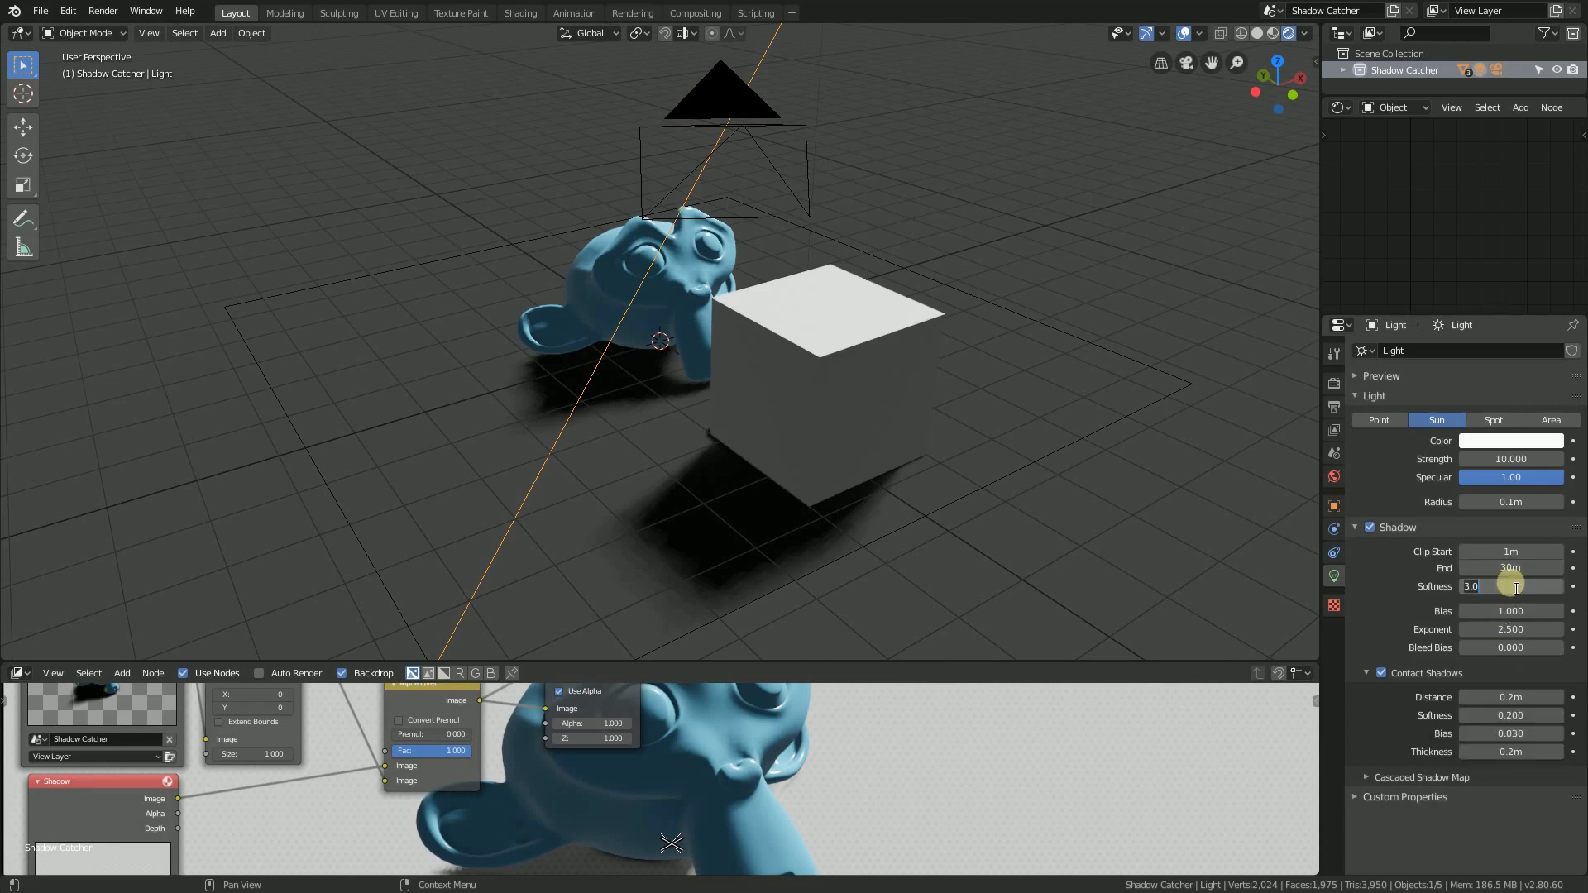
{"action": "key", "text": "Return"}
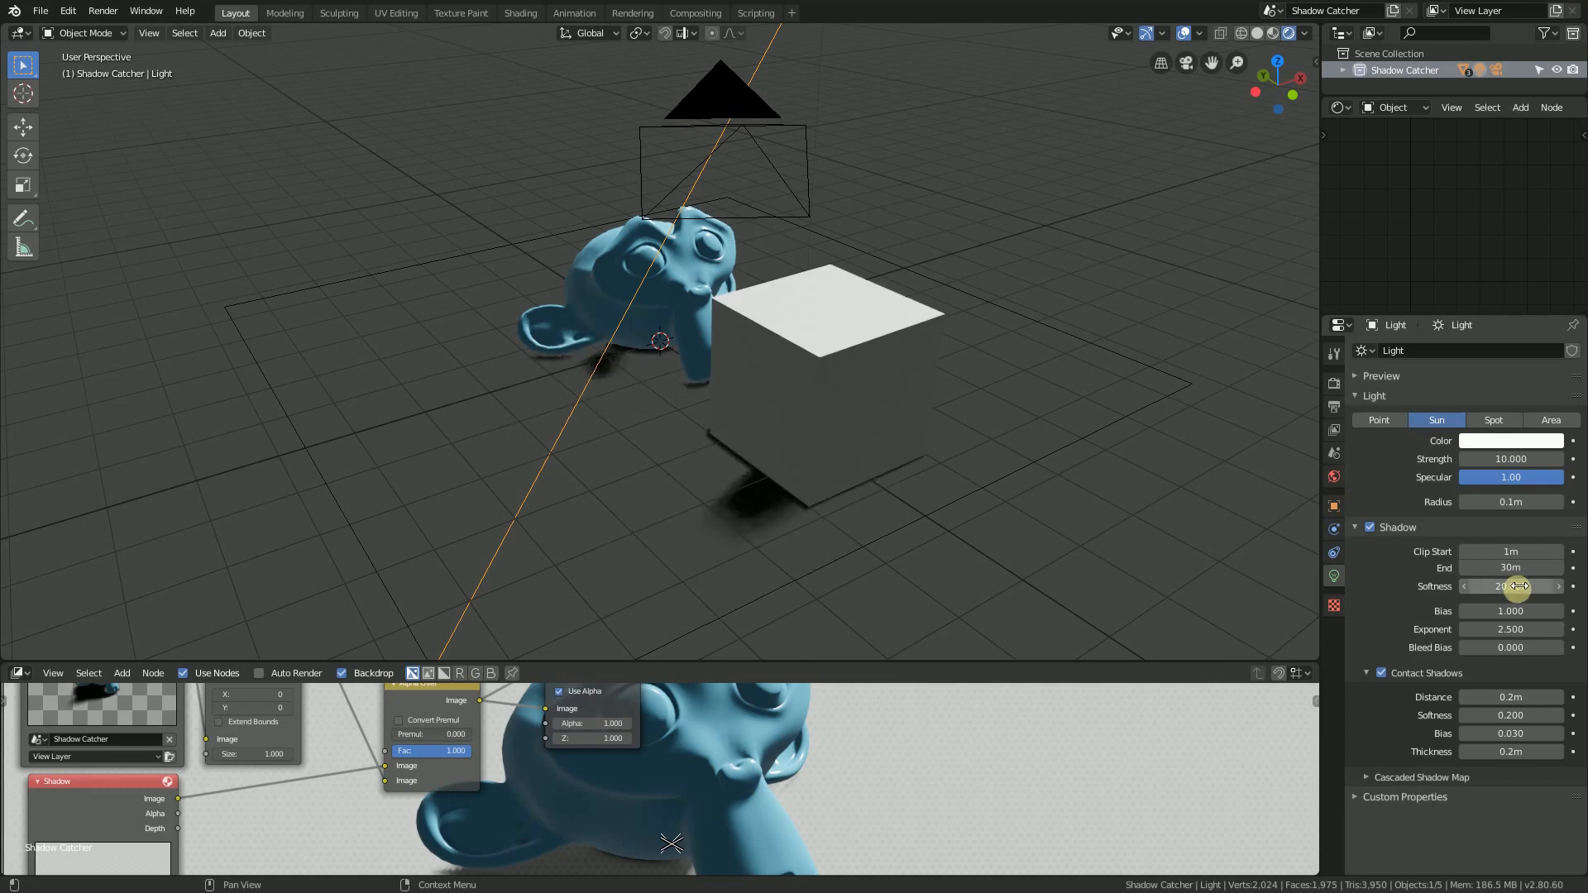
{"action": "left_click", "coordinate": [1519, 586]}
{"action": "type", "text": "3"}
{"action": "key", "text": "Return"}
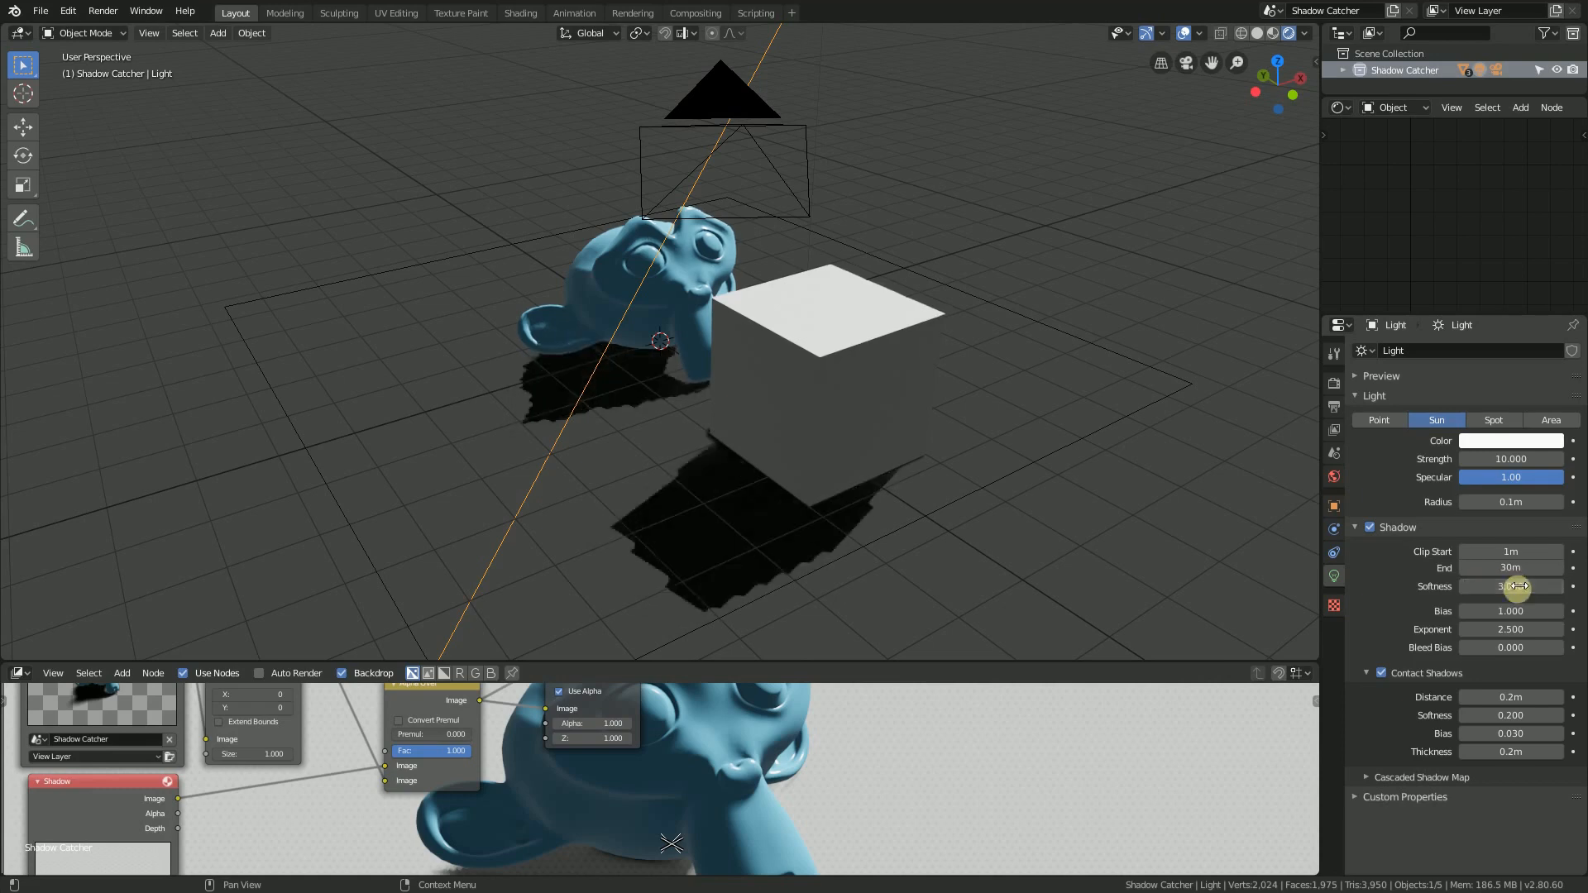
Try a shadow Softness of 1 on the sun light, restore the previous softness and collapse the shadow settings
{"action": "left_click", "coordinate": [1516, 587]}
{"action": "type", "text": "1"}
{"action": "key", "text": "Return"}
{"action": "left_click", "coordinate": [1518, 586]}
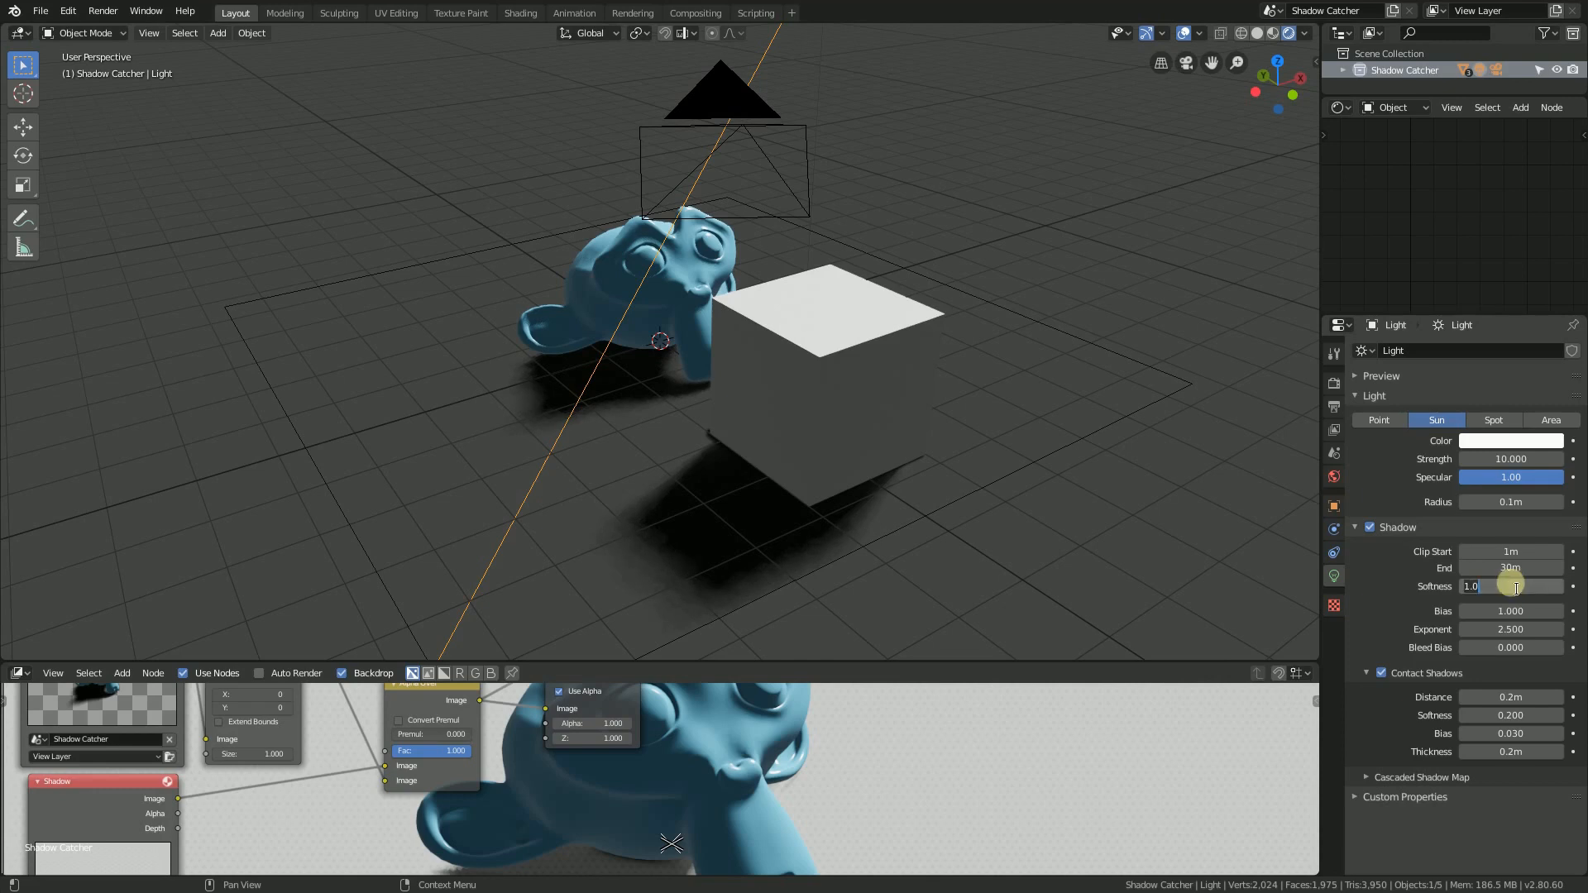
{"action": "key", "text": "Return"}
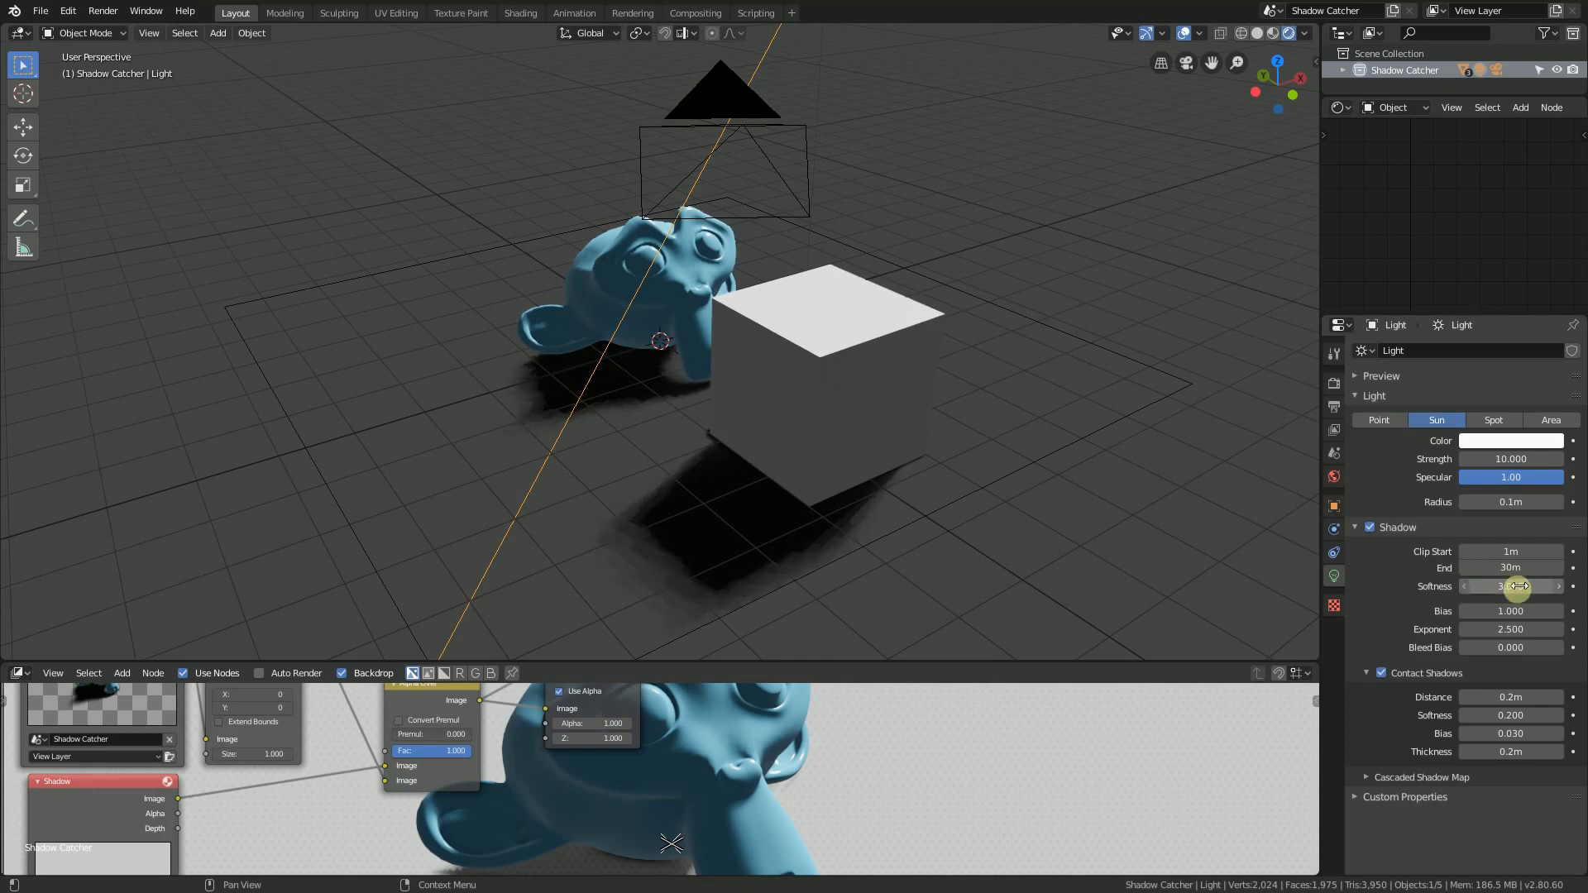
{"action": "left_click", "coordinate": [1354, 529]}
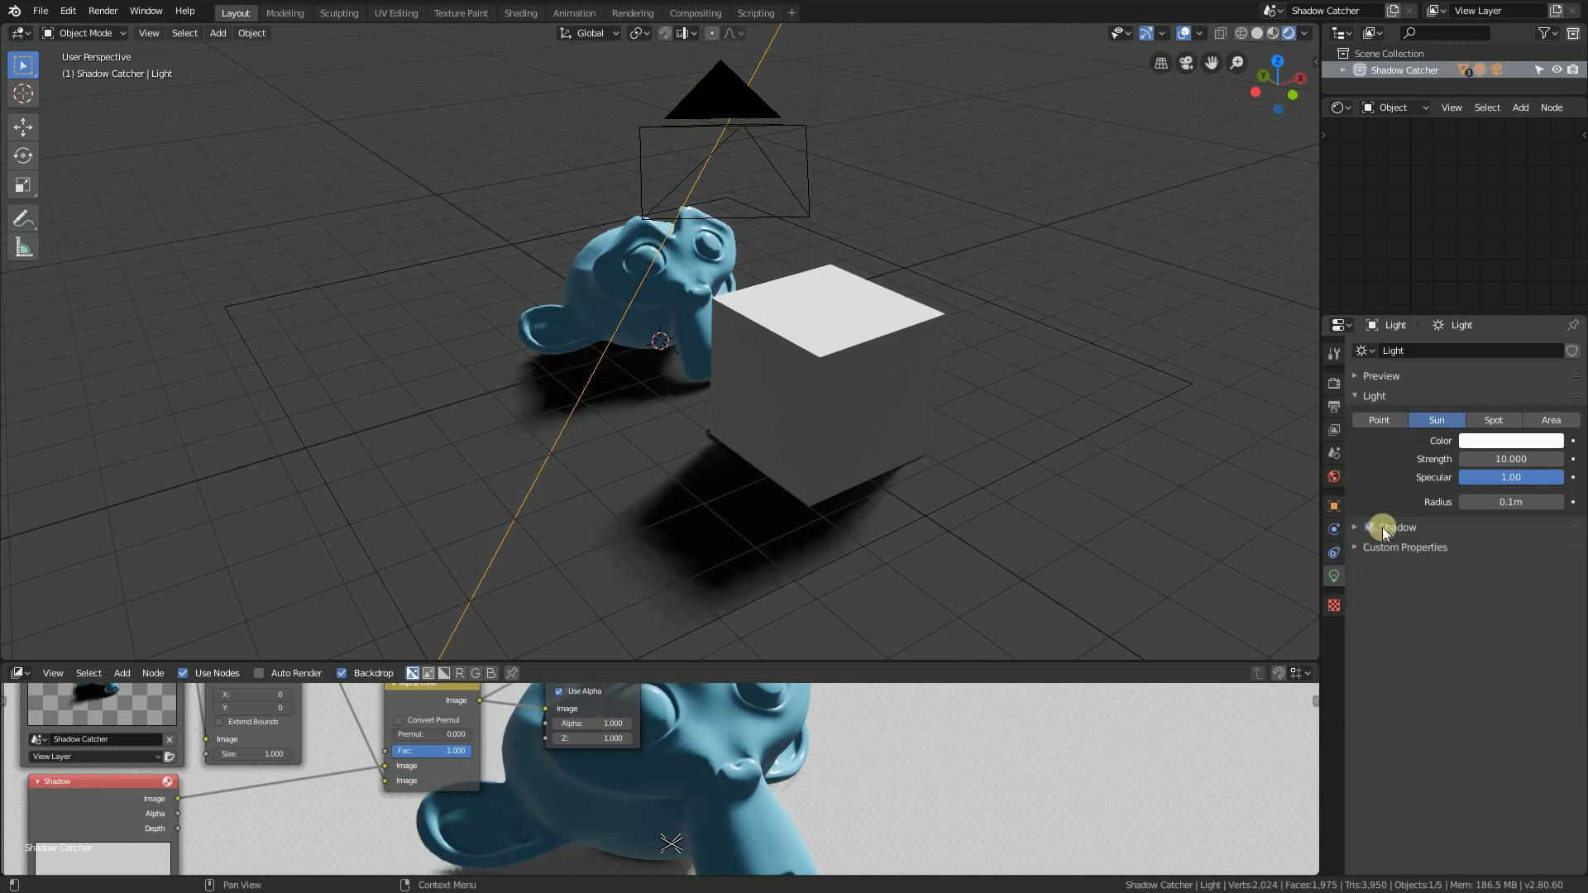
Try a Strength of 50 on the sun light to compare the shadows under the cube and monkey head
{"action": "middle_click_drag", "start_coordinate": [746, 488], "coordinate": [821, 504]}
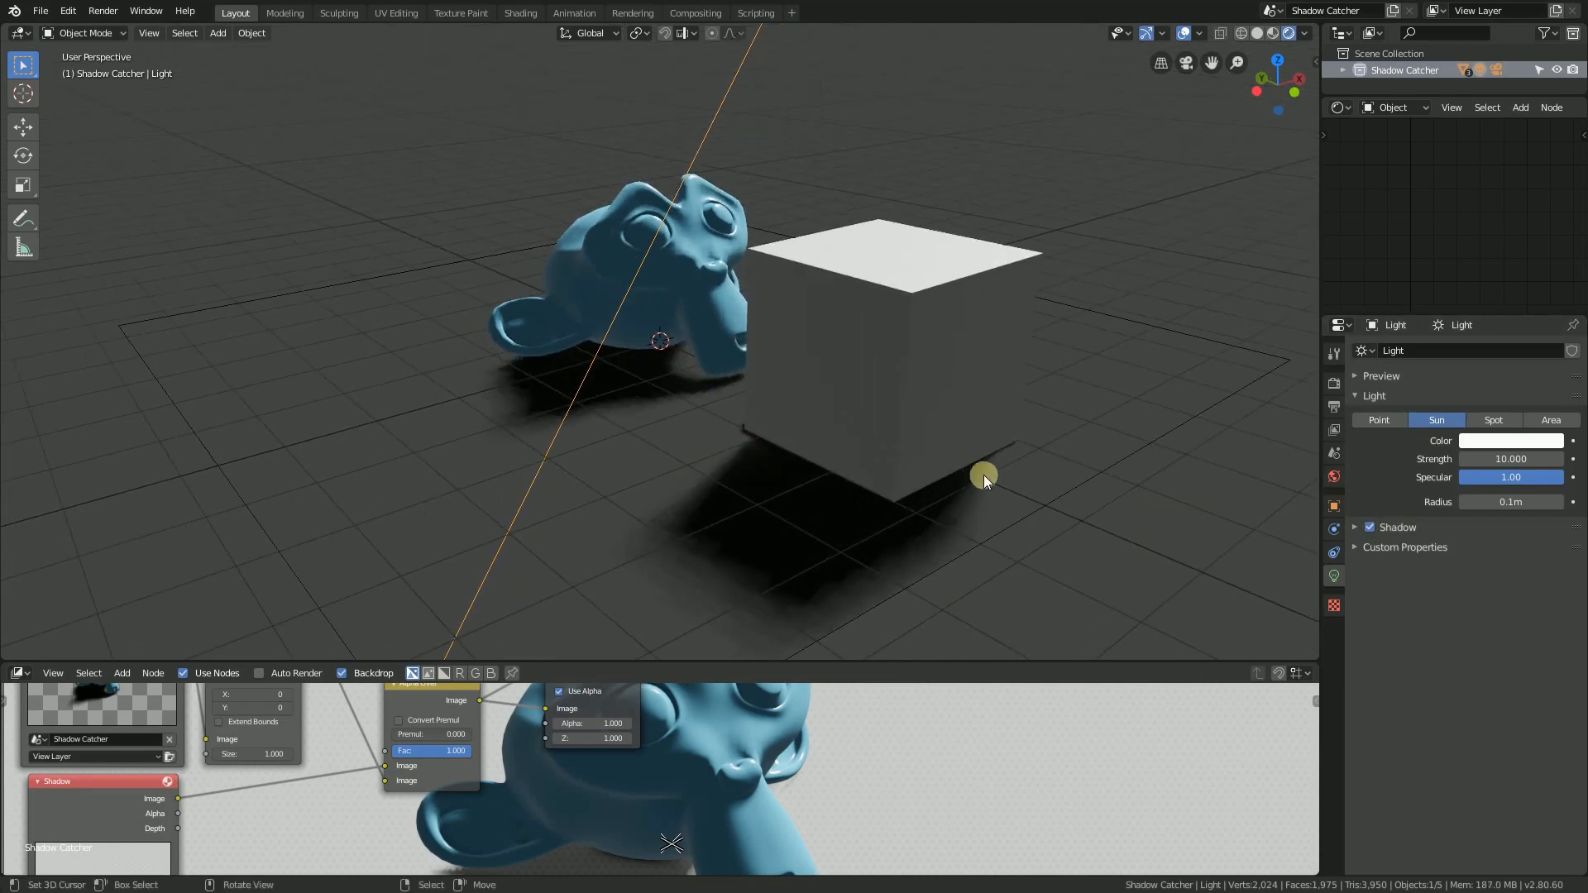
{"action": "left_click", "coordinate": [1520, 461]}
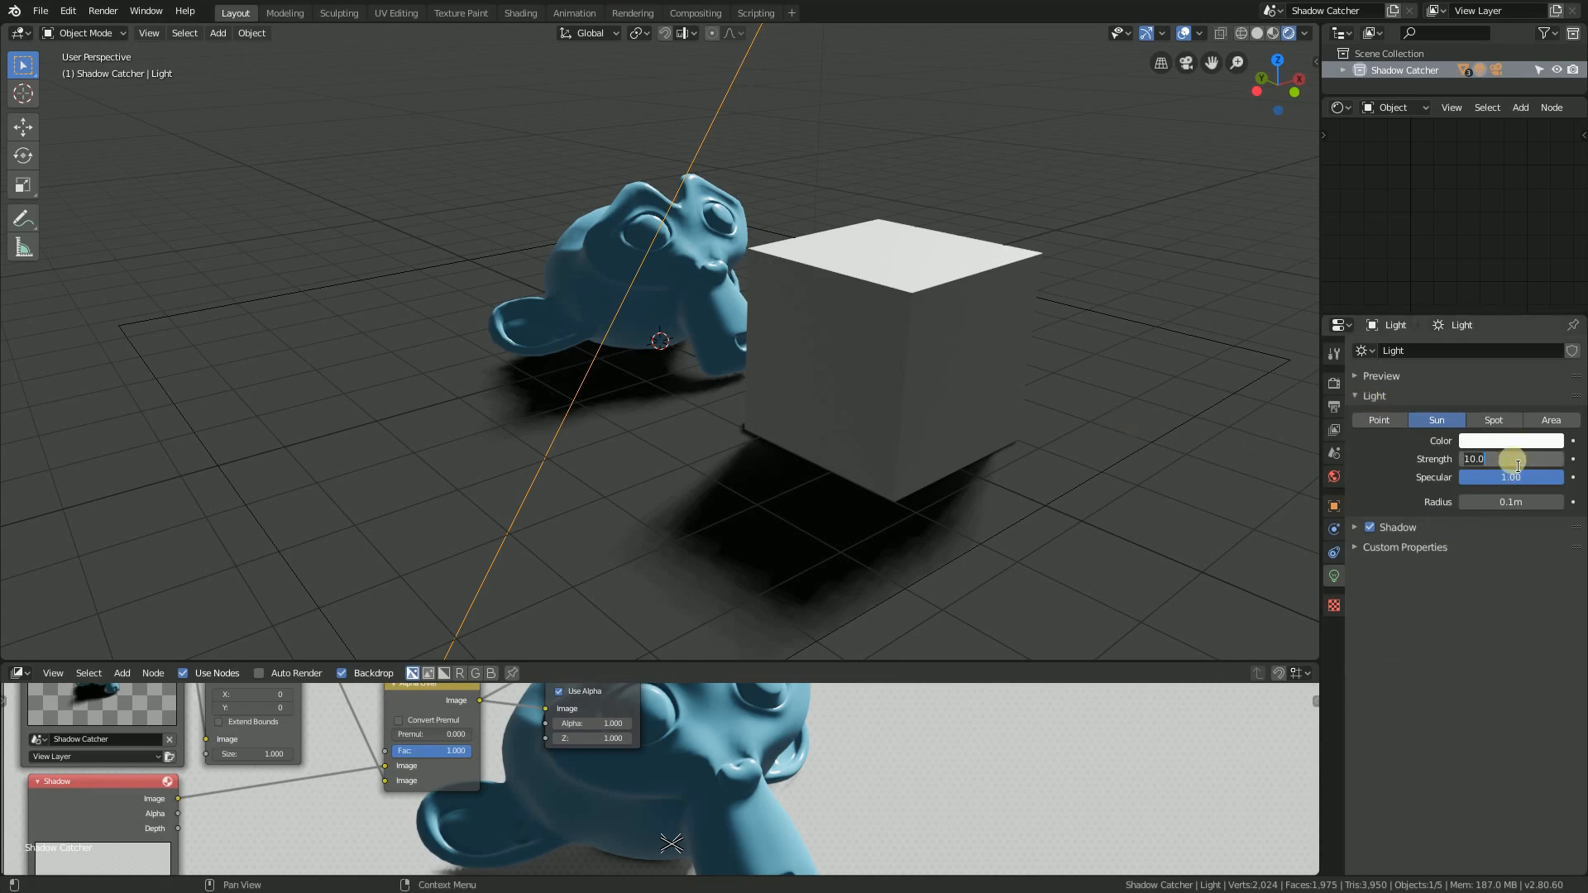
{"action": "key", "text": "Return"}
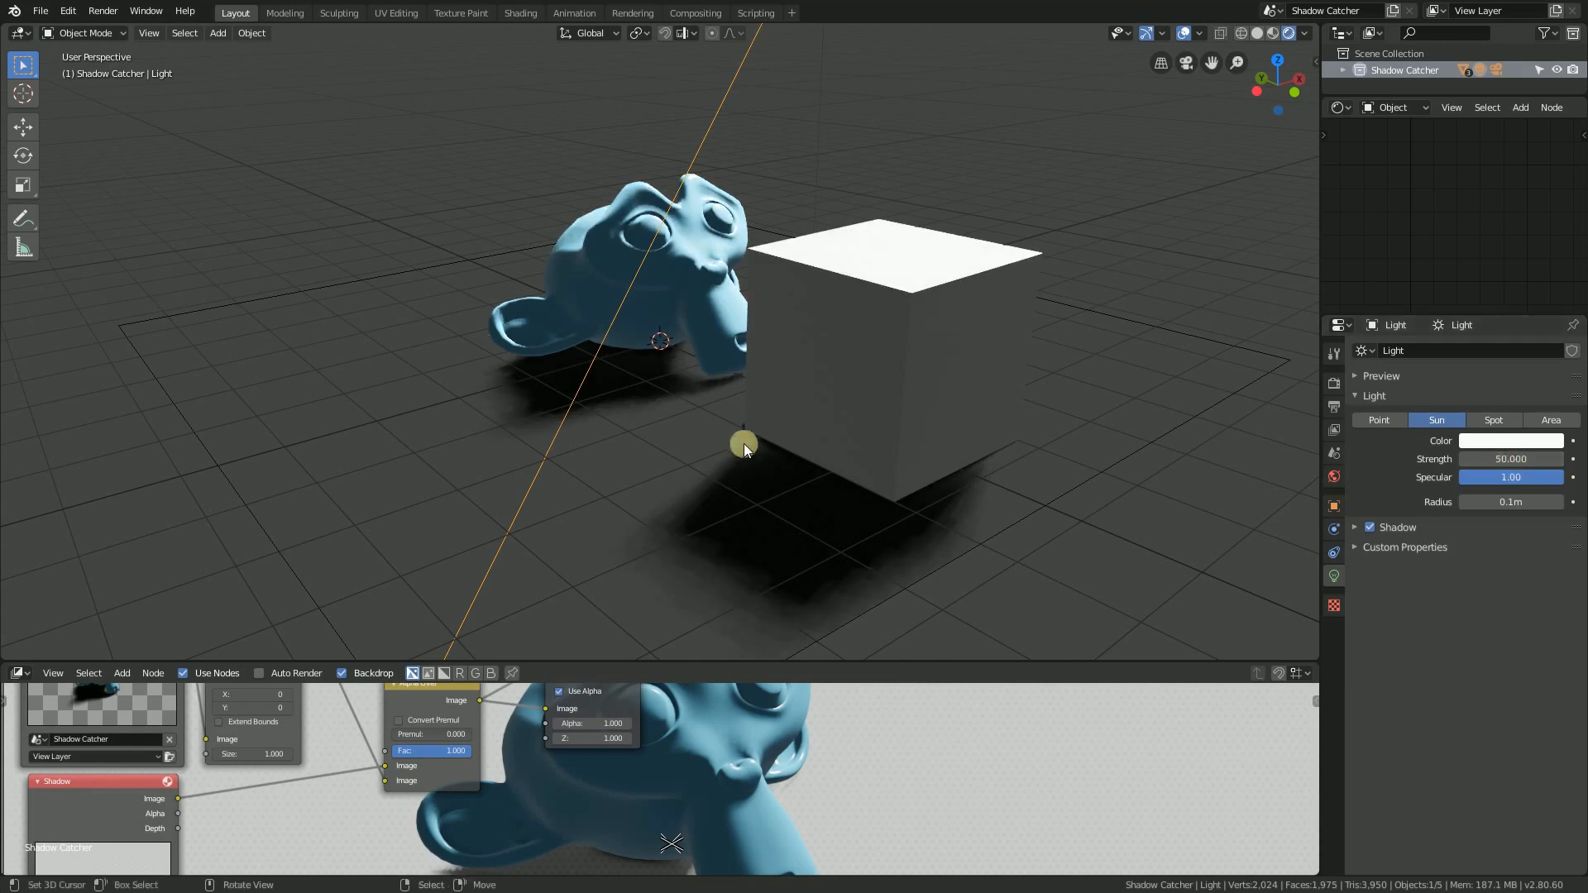
Set the sun light's Strength back to 10
{"action": "left_click", "coordinate": [1531, 462]}
{"action": "type", "text": "1"}
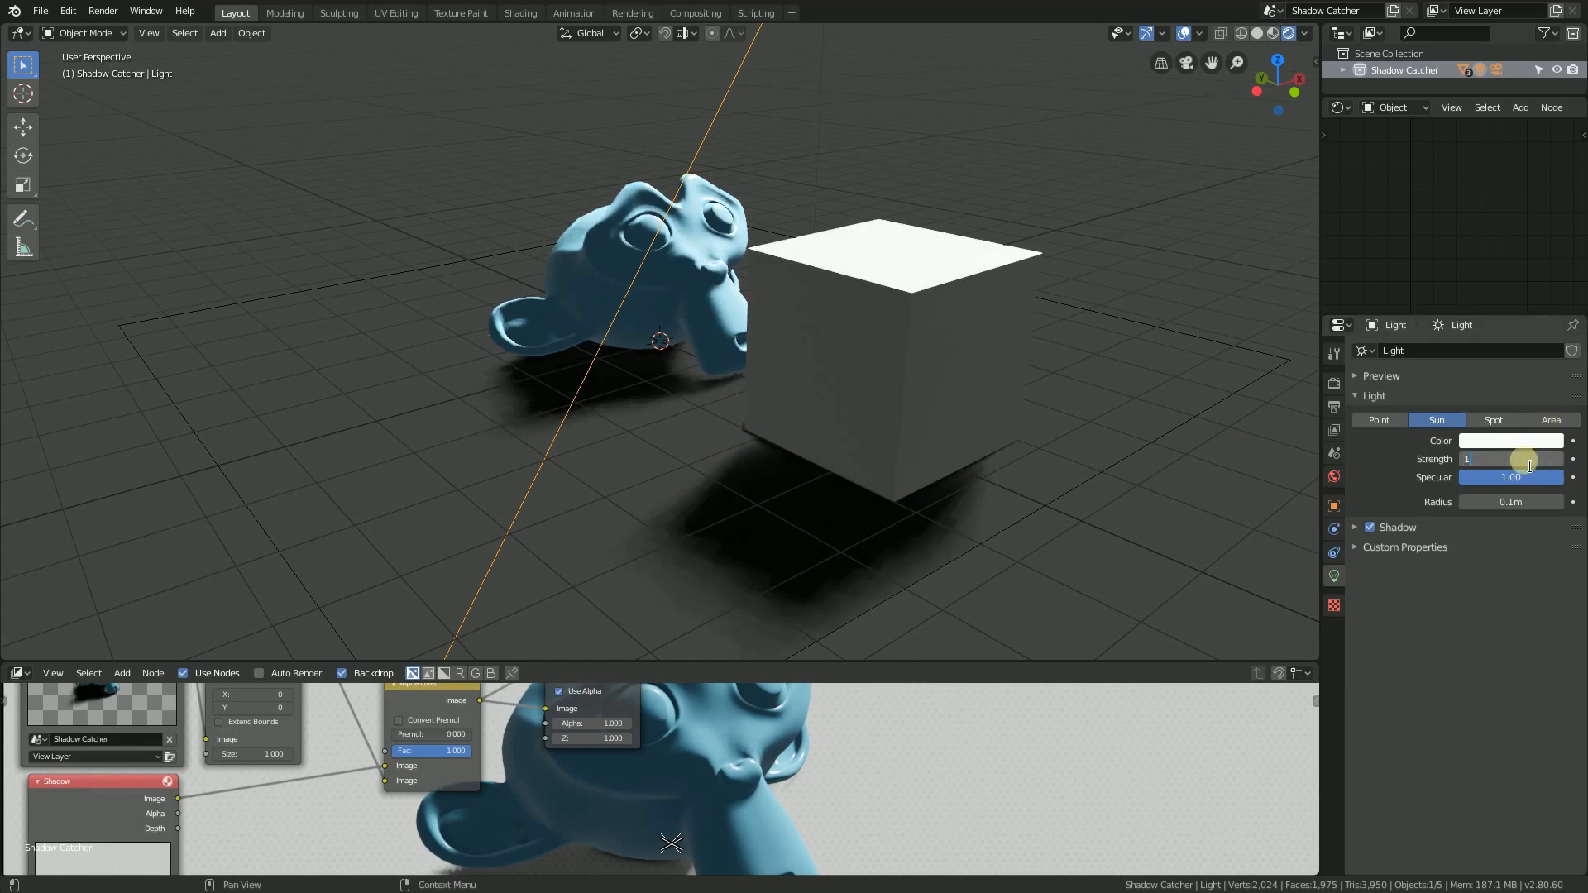
{"action": "type", "text": "0"}
{"action": "key", "text": "Return"}
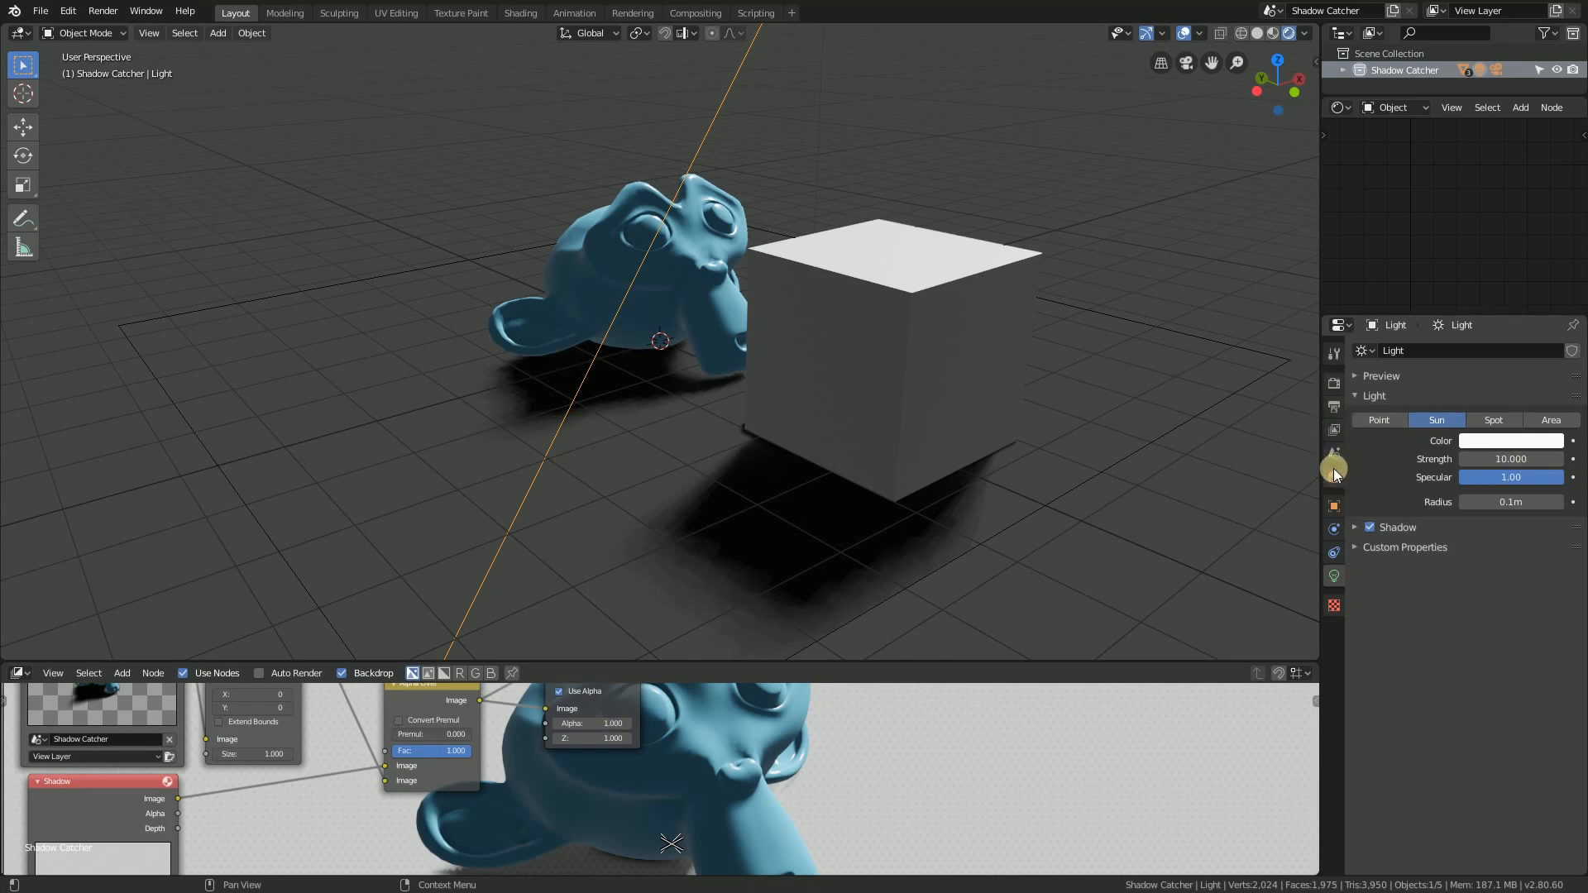
Turn off Soft Shadows in the Eevee render settings to compare the shadow edges under the cube and monkey head
{"action": "left_click", "coordinate": [1333, 382]}
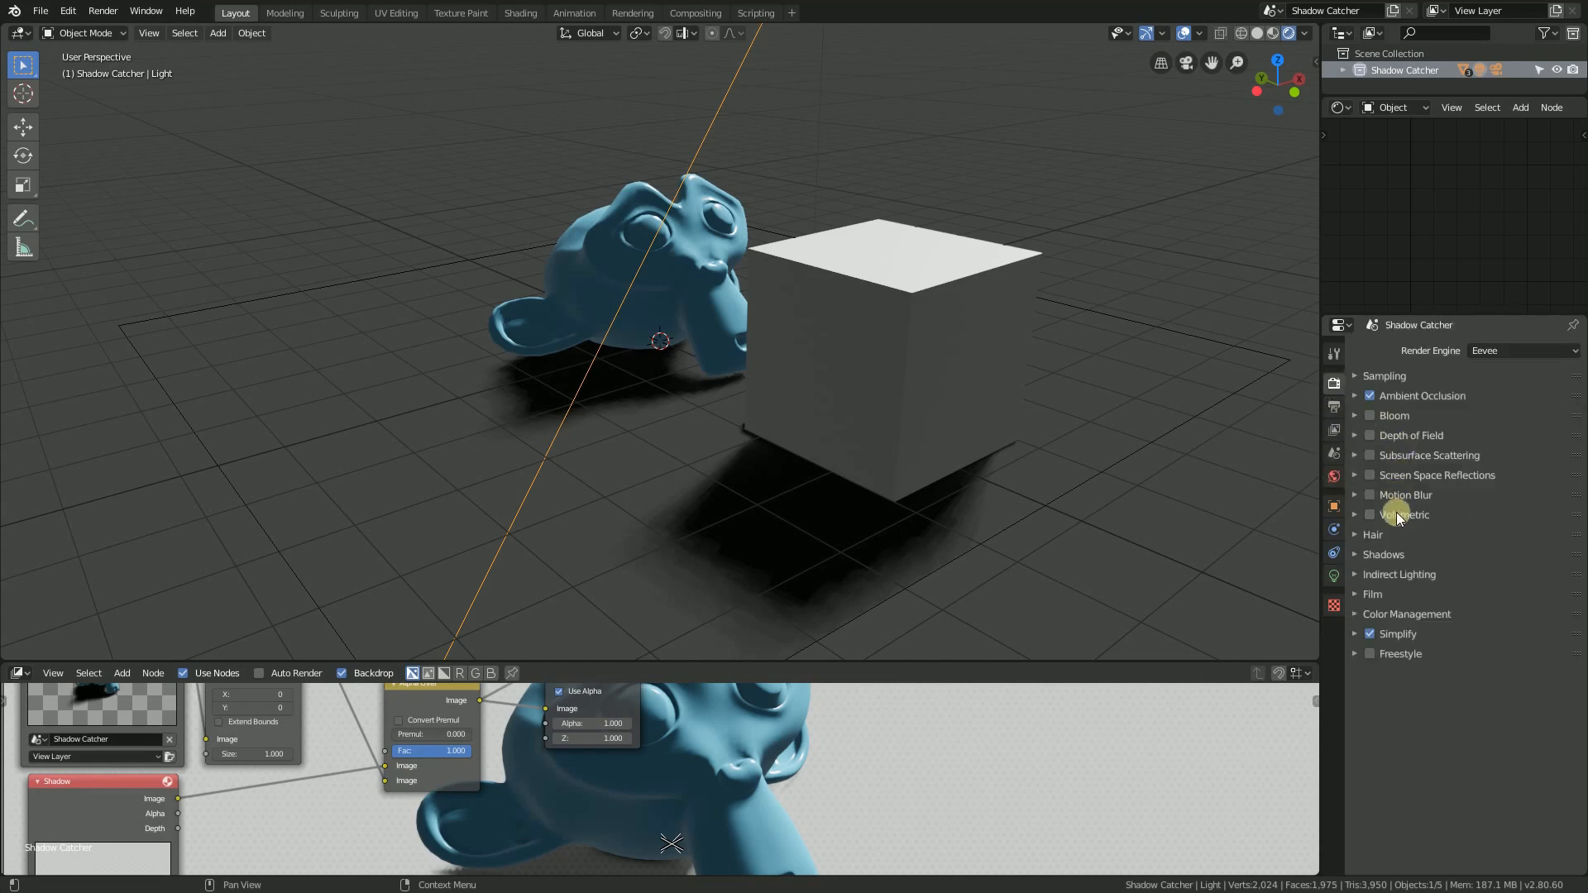
{"action": "left_click", "coordinate": [698, 294]}
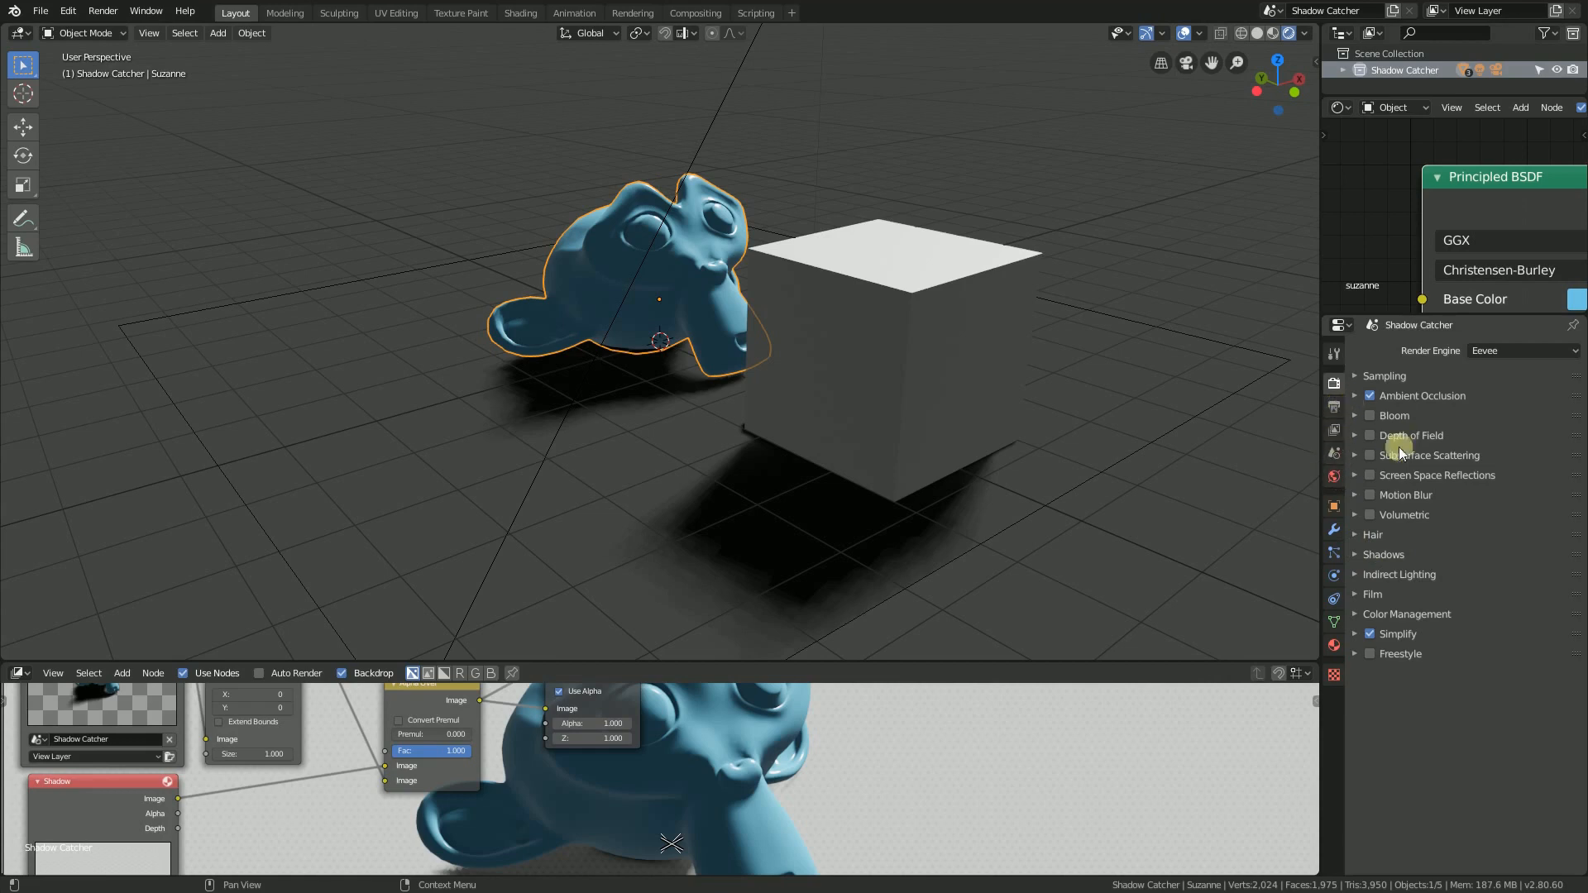
{"action": "left_click", "coordinate": [1378, 556]}
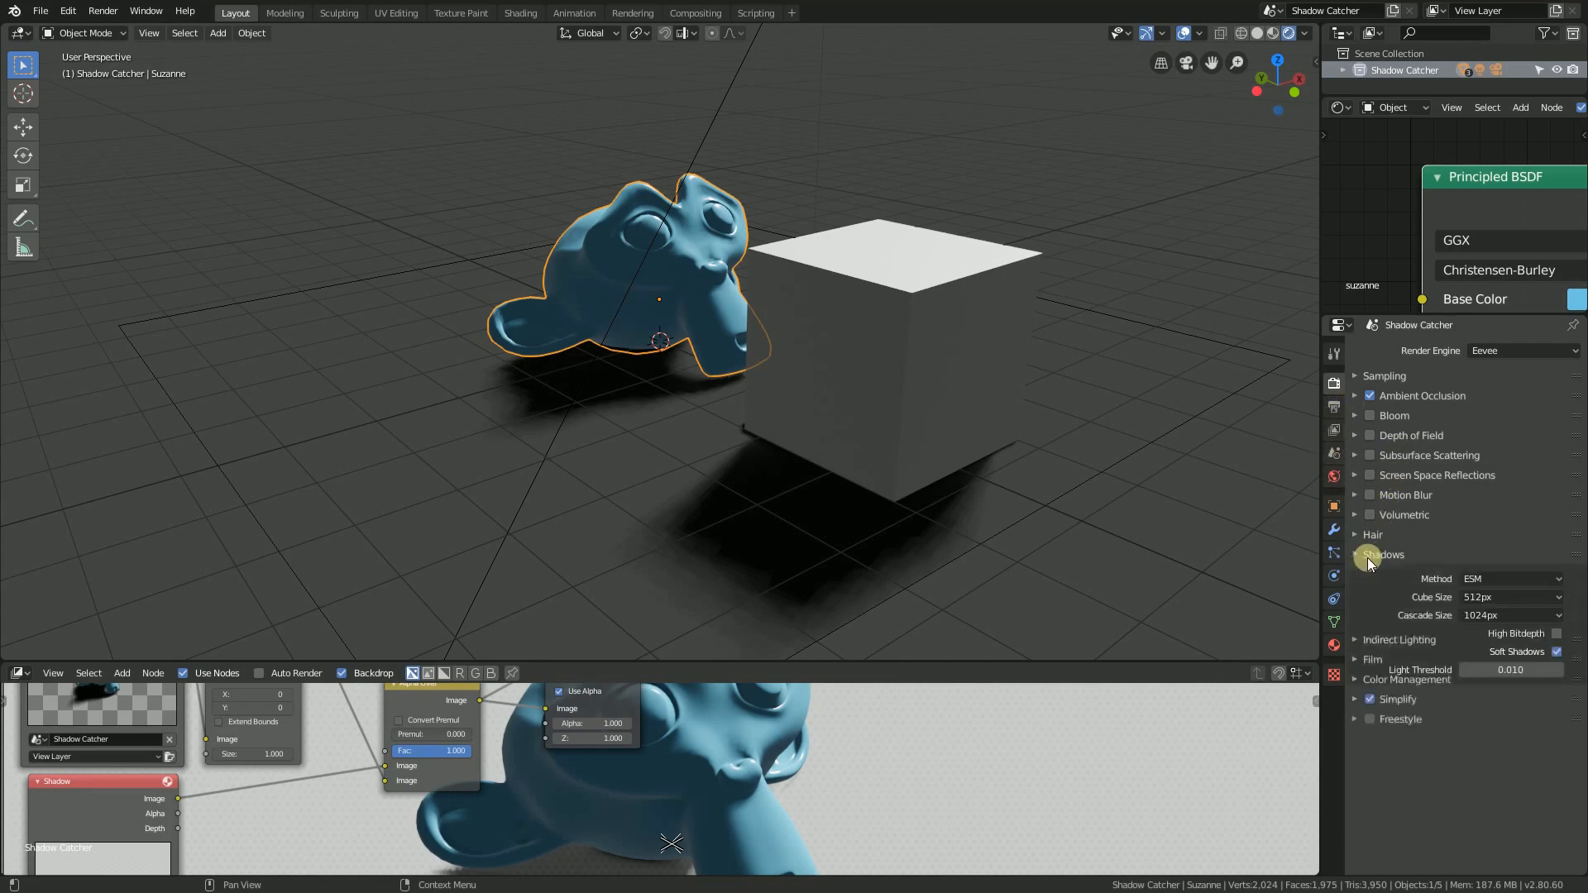
{"action": "left_click", "coordinate": [1556, 653]}
{"action": "middle_click_drag", "start_coordinate": [929, 524], "coordinate": [887, 500]}
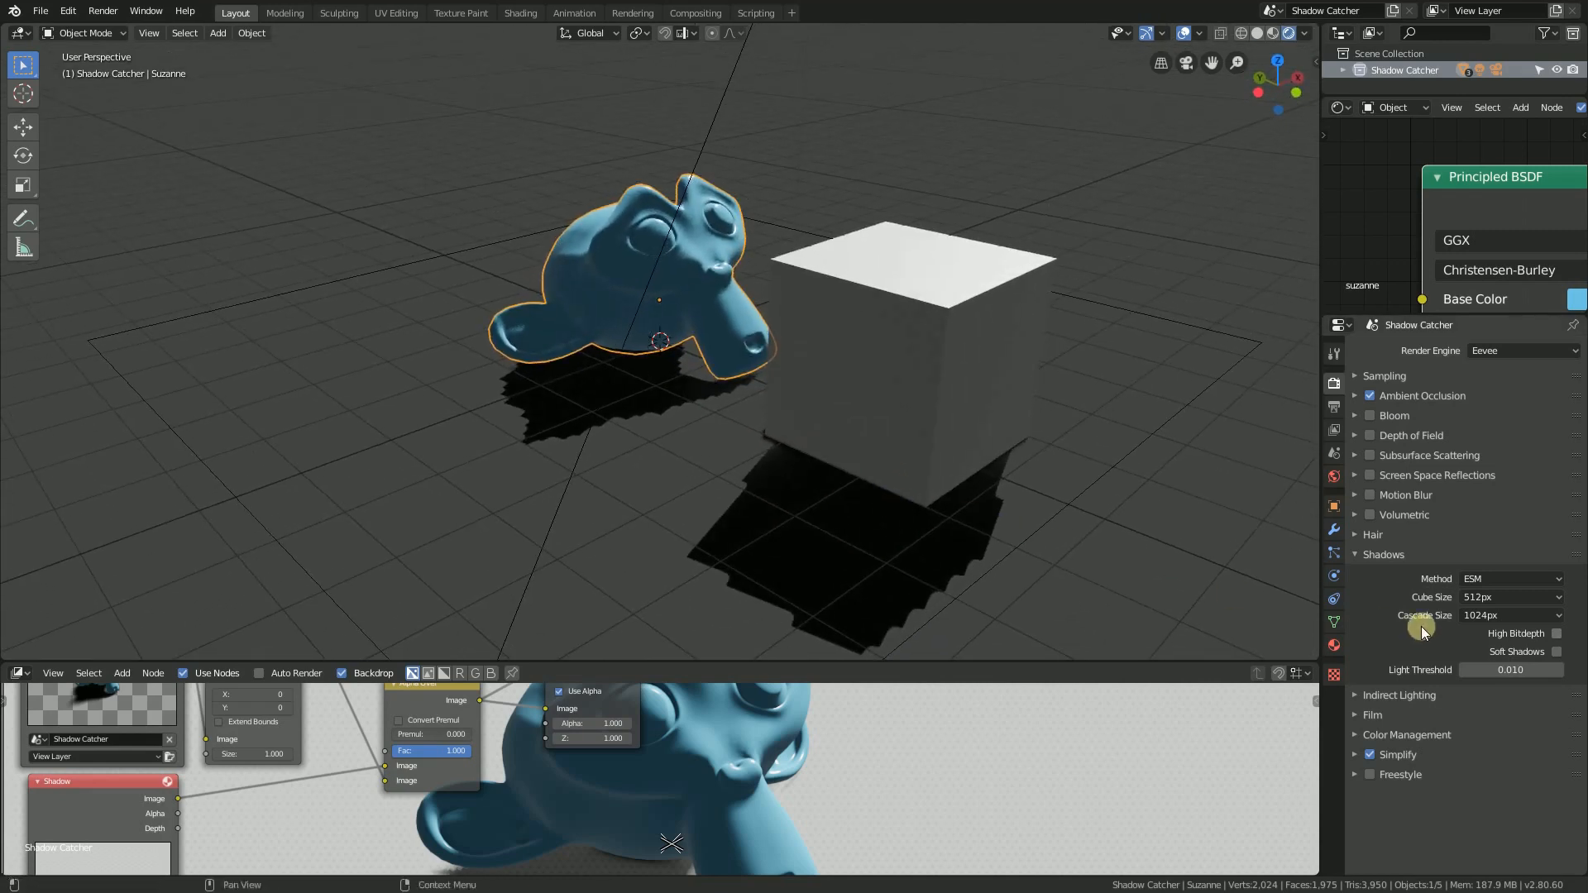
Try a shadow Cascade Size of 2048px in the render settings and turn Soft Shadows back on
{"action": "left_click", "coordinate": [1487, 617]}
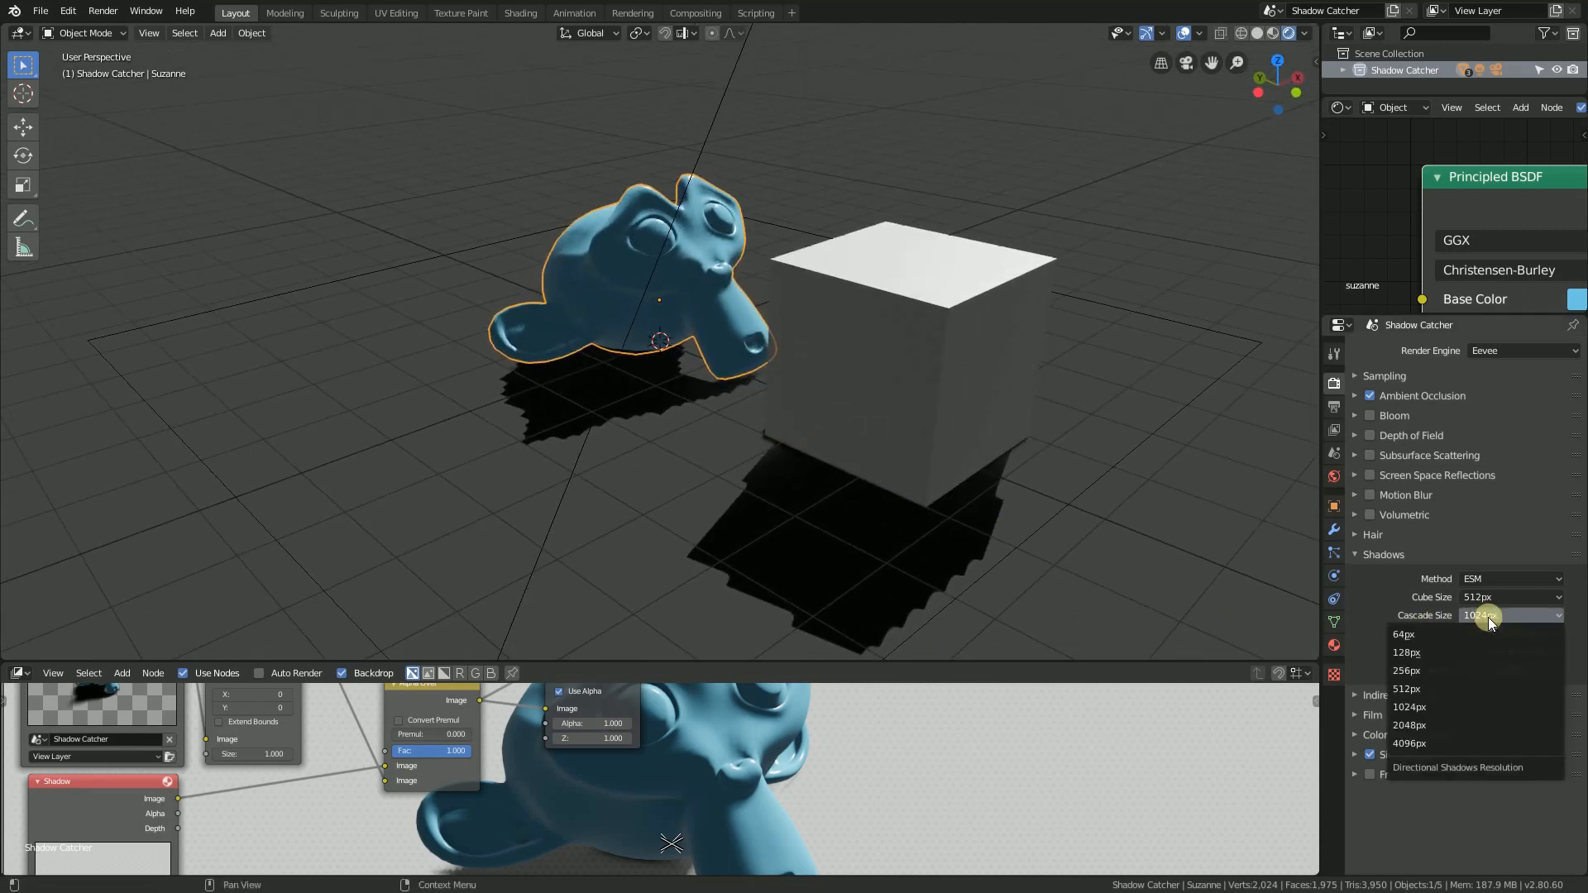
{"action": "left_click", "coordinate": [1452, 722]}
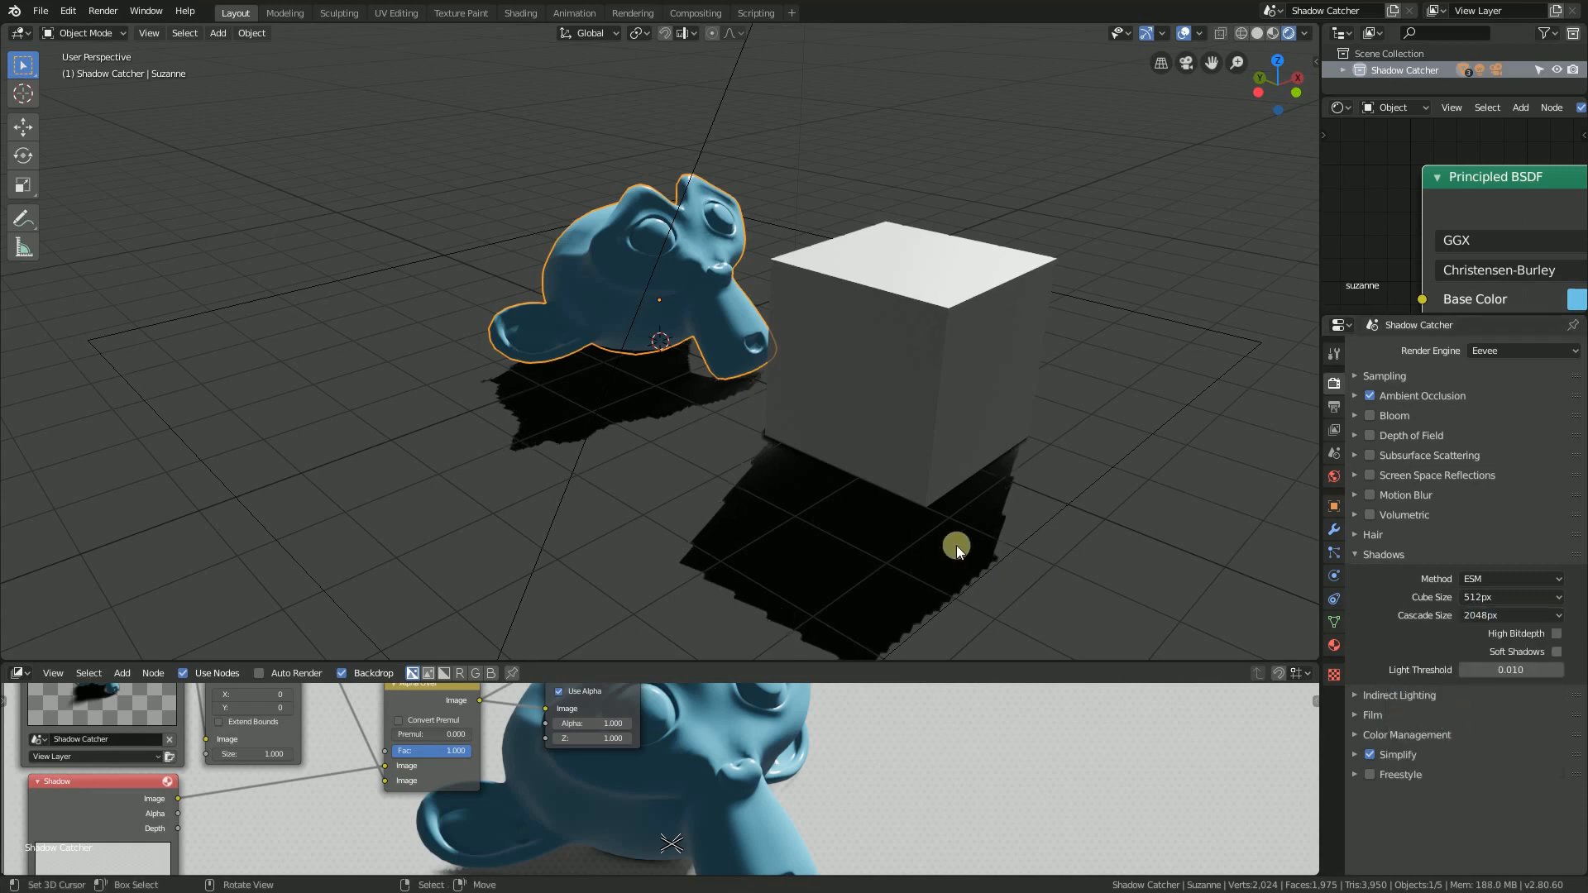
{"action": "left_click", "coordinate": [1555, 653]}
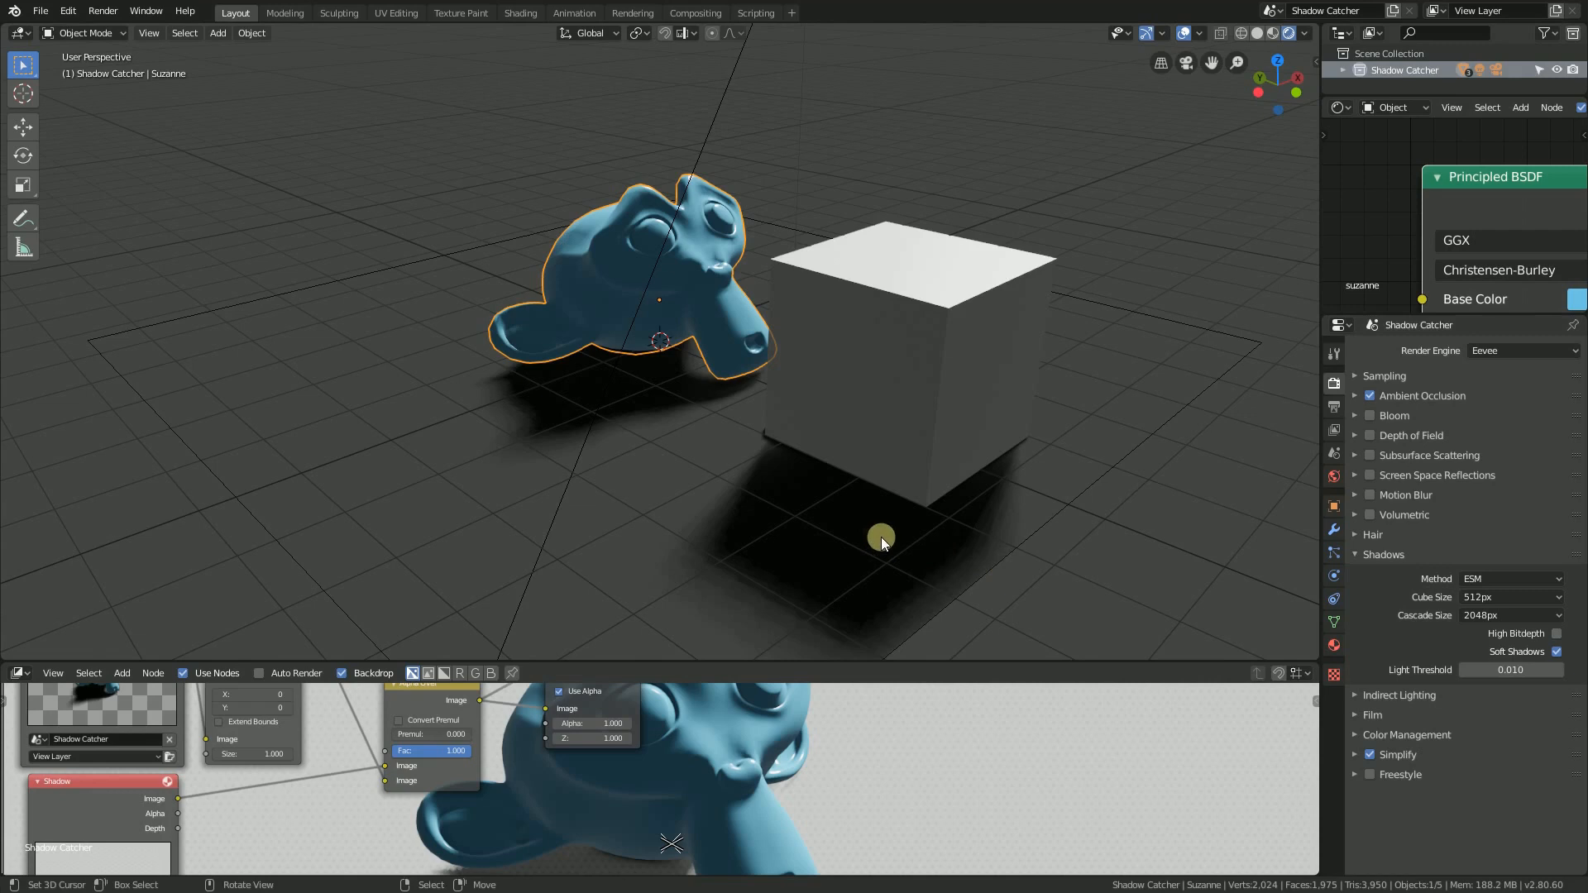
{"action": "middle_click_drag", "start_coordinate": [881, 537], "coordinate": [875, 552]}
Set the shadow Cascade Size back to 1024px and collapse the render shadow settings
{"action": "left_click", "coordinate": [1487, 614]}
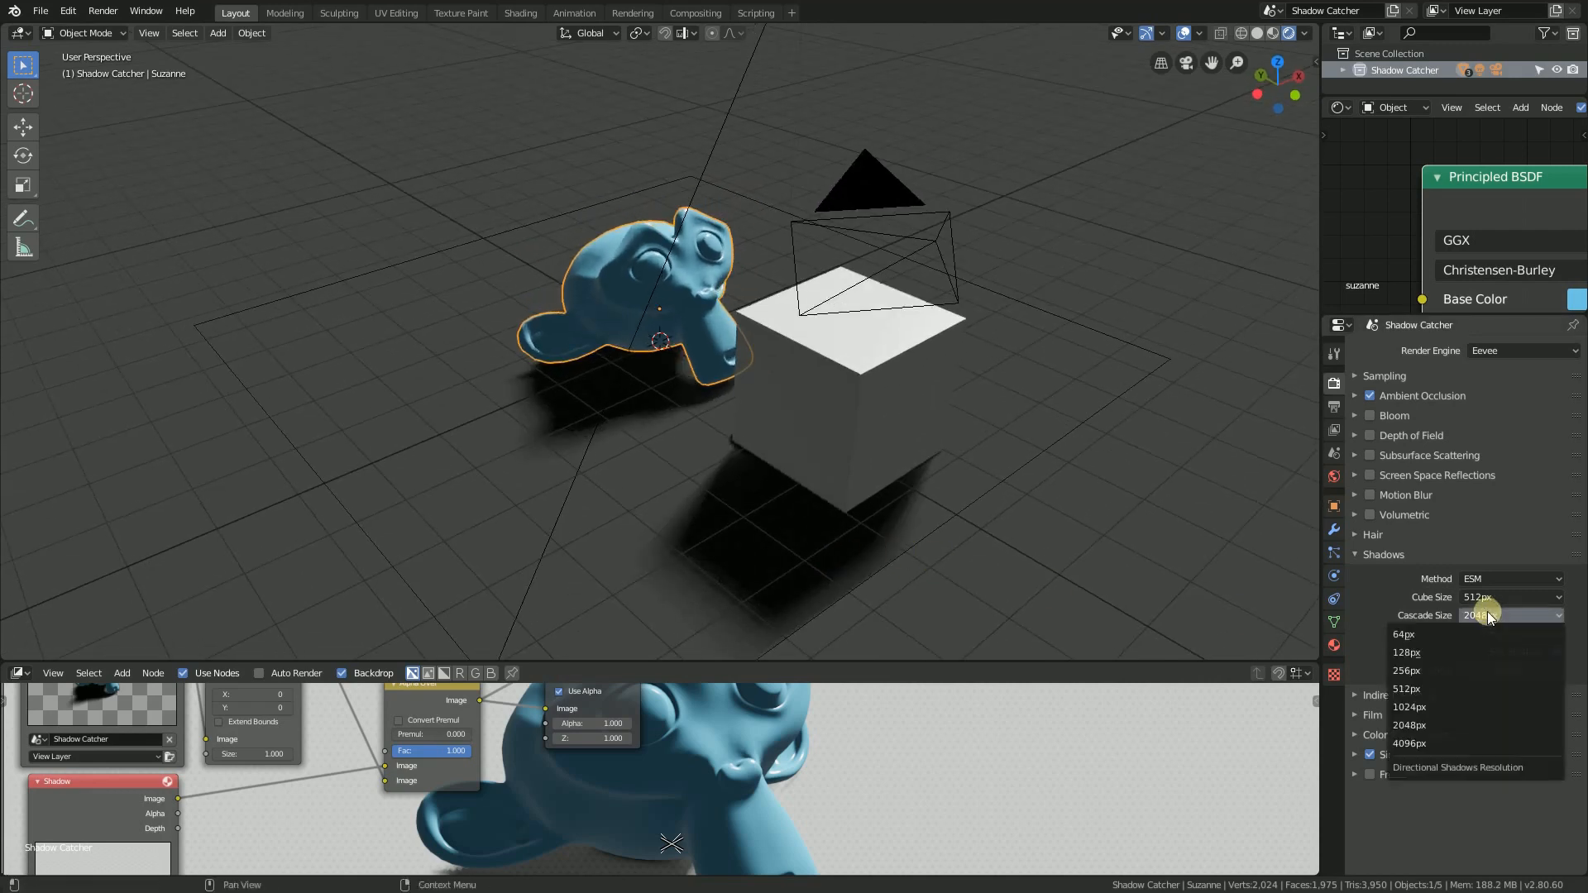
{"action": "left_click", "coordinate": [1447, 709]}
{"action": "middle_click_drag", "start_coordinate": [905, 458], "coordinate": [856, 437]}
{"action": "left_click", "coordinate": [1369, 554]}
Select the shadow plane to view its Shadow Catcher material nodes and examine the shadows caught around the monkey head and cube
{"action": "middle_click_drag", "start_coordinate": [807, 365], "coordinate": [873, 336]}
{"action": "scroll", "coordinate": [1429, 272], "scroll_direction": "down", "scroll_amount": 2}
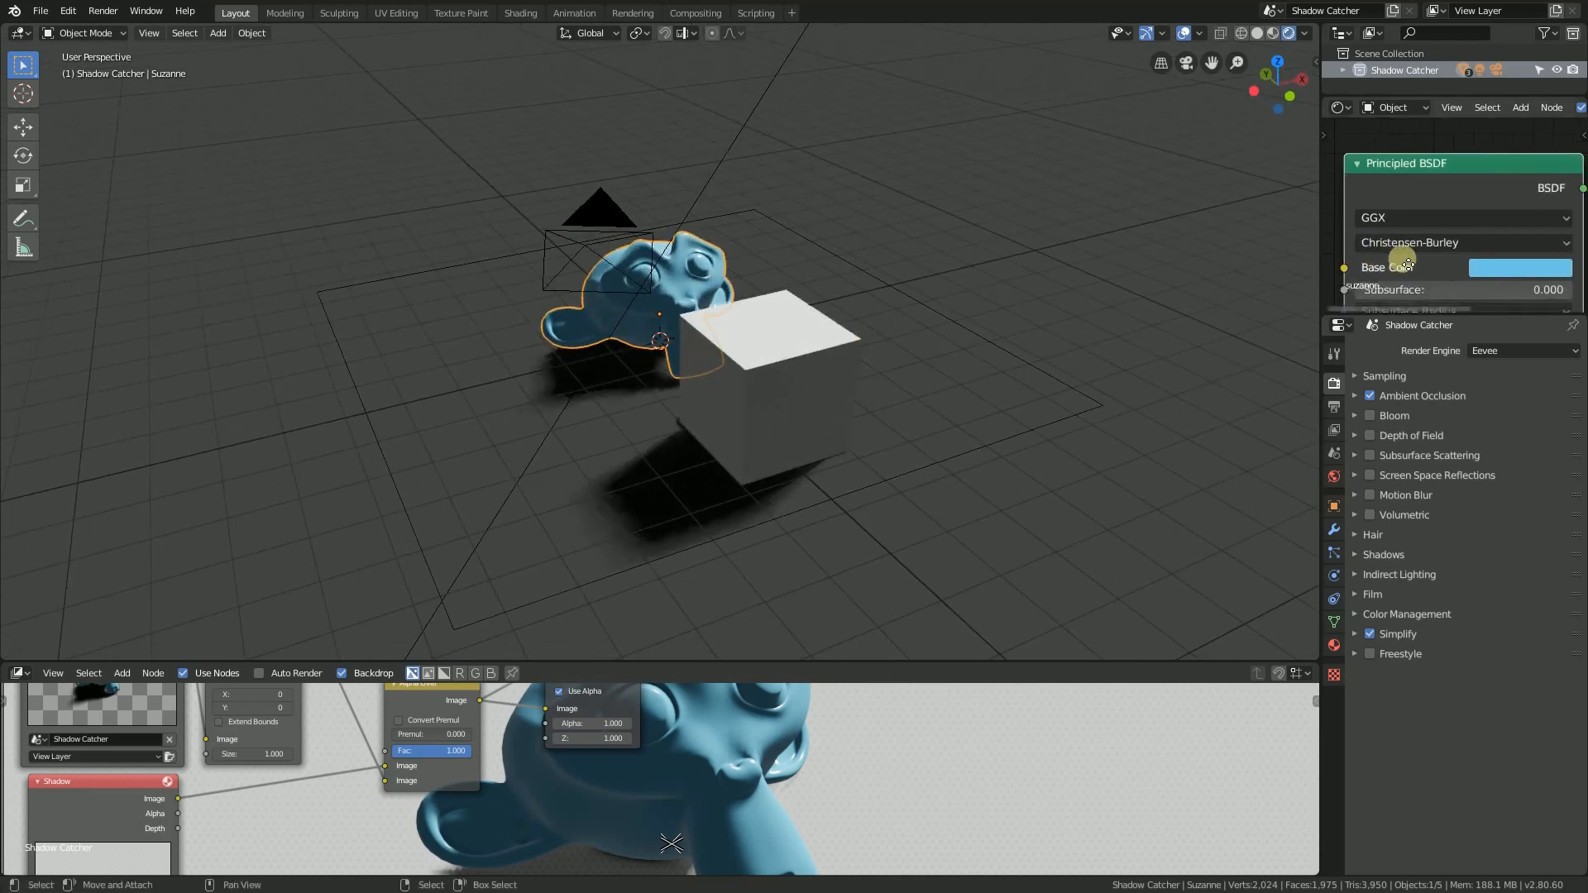
{"action": "left_click", "coordinate": [703, 283]}
{"action": "middle_click_drag", "start_coordinate": [1351, 273], "coordinate": [1486, 287]}
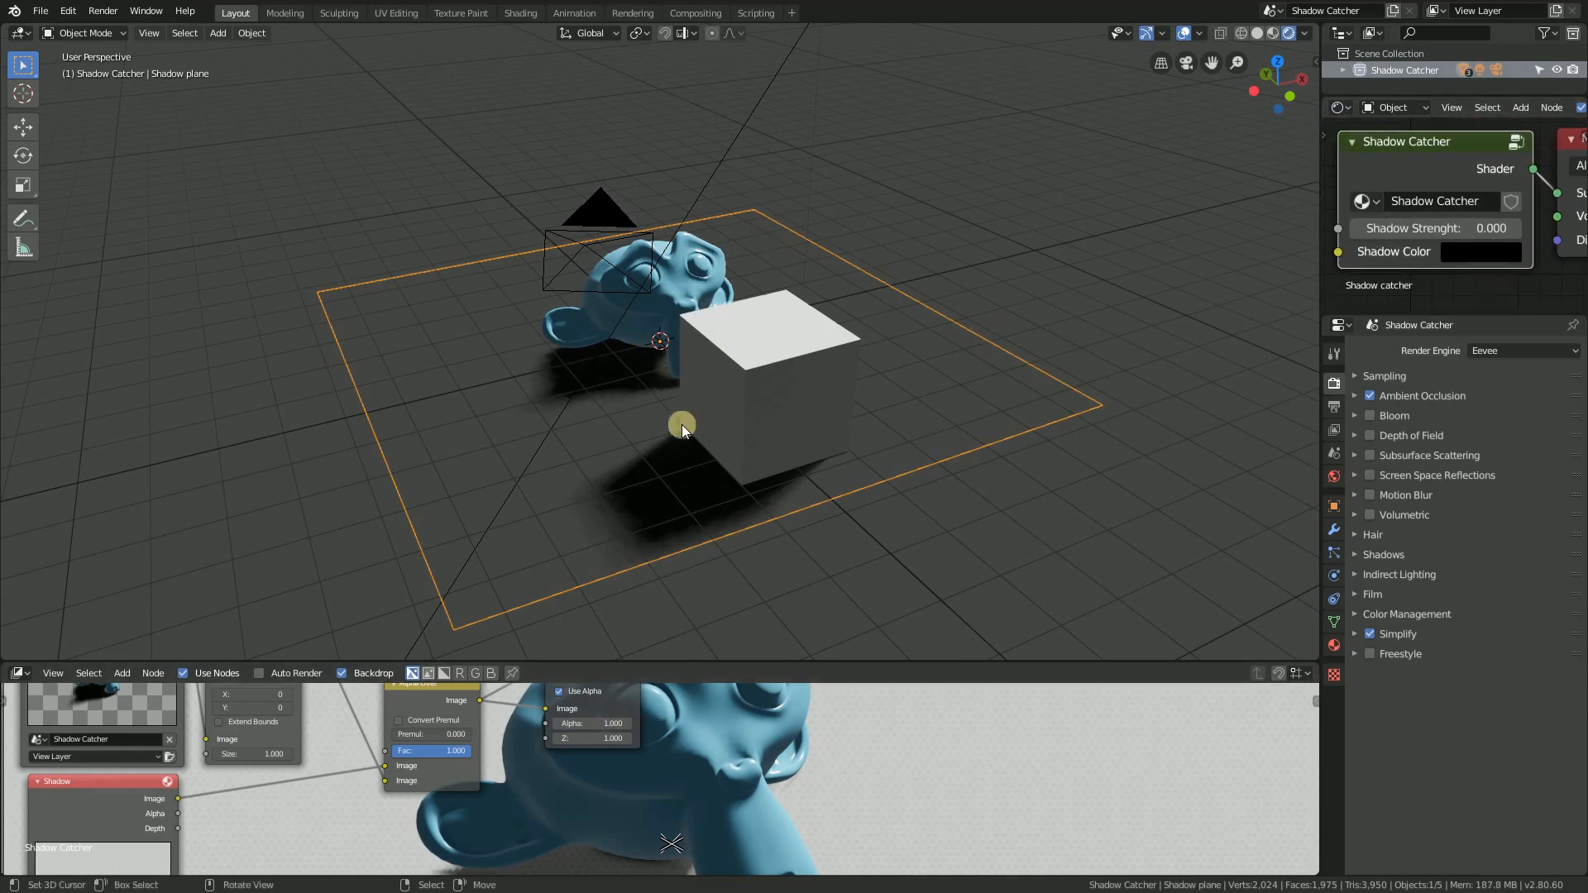
{"action": "middle_click_drag", "start_coordinate": [588, 427], "coordinate": [604, 423]}
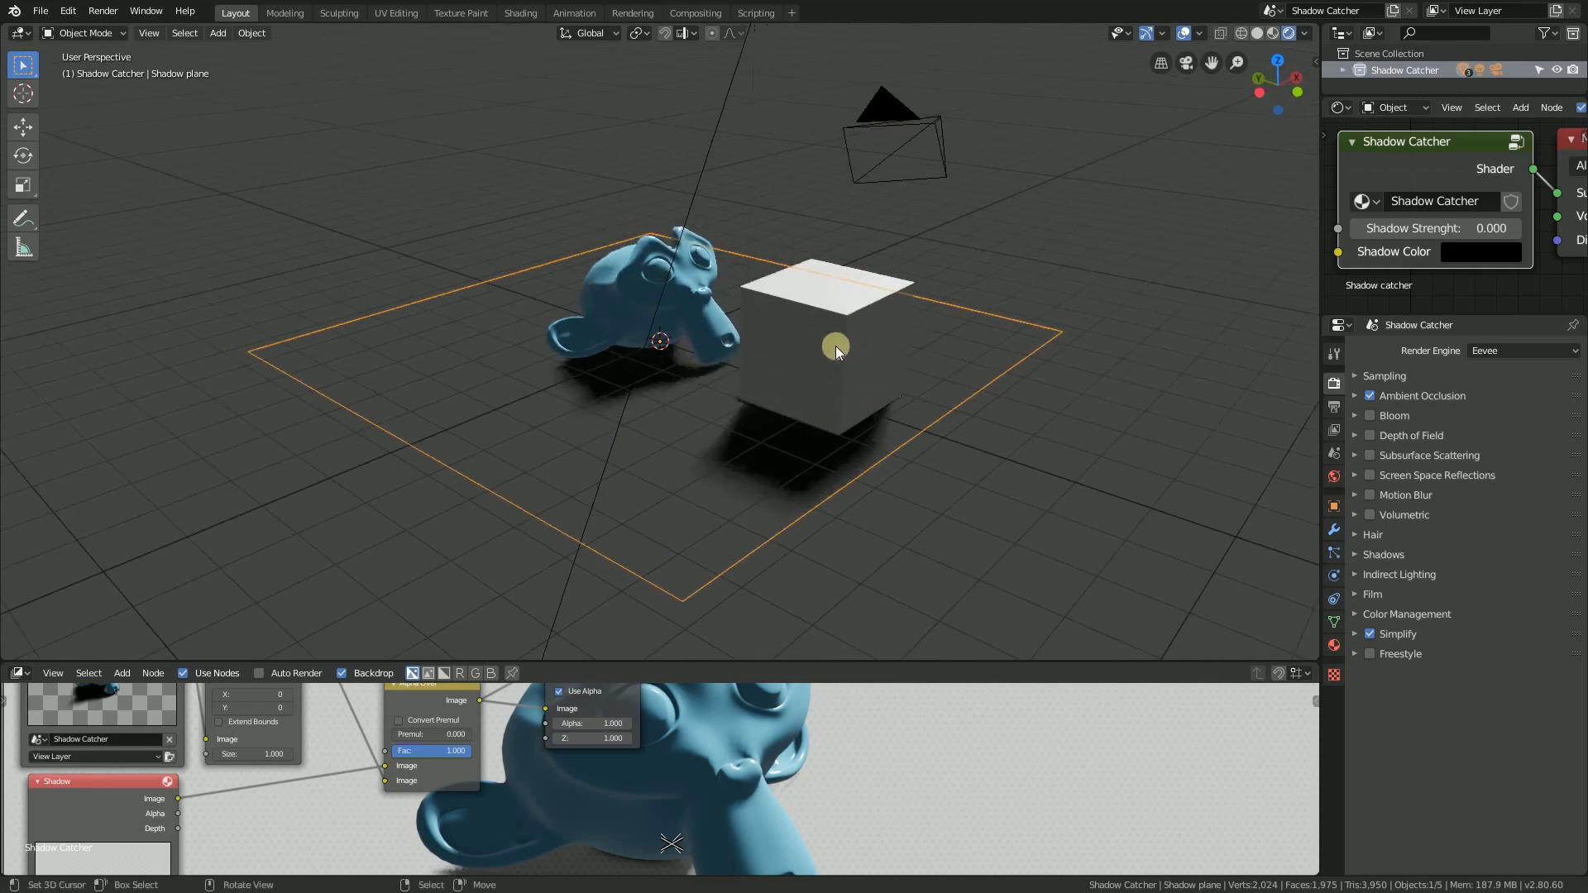
{"action": "middle_click_drag", "start_coordinate": [785, 499], "coordinate": [749, 385]}
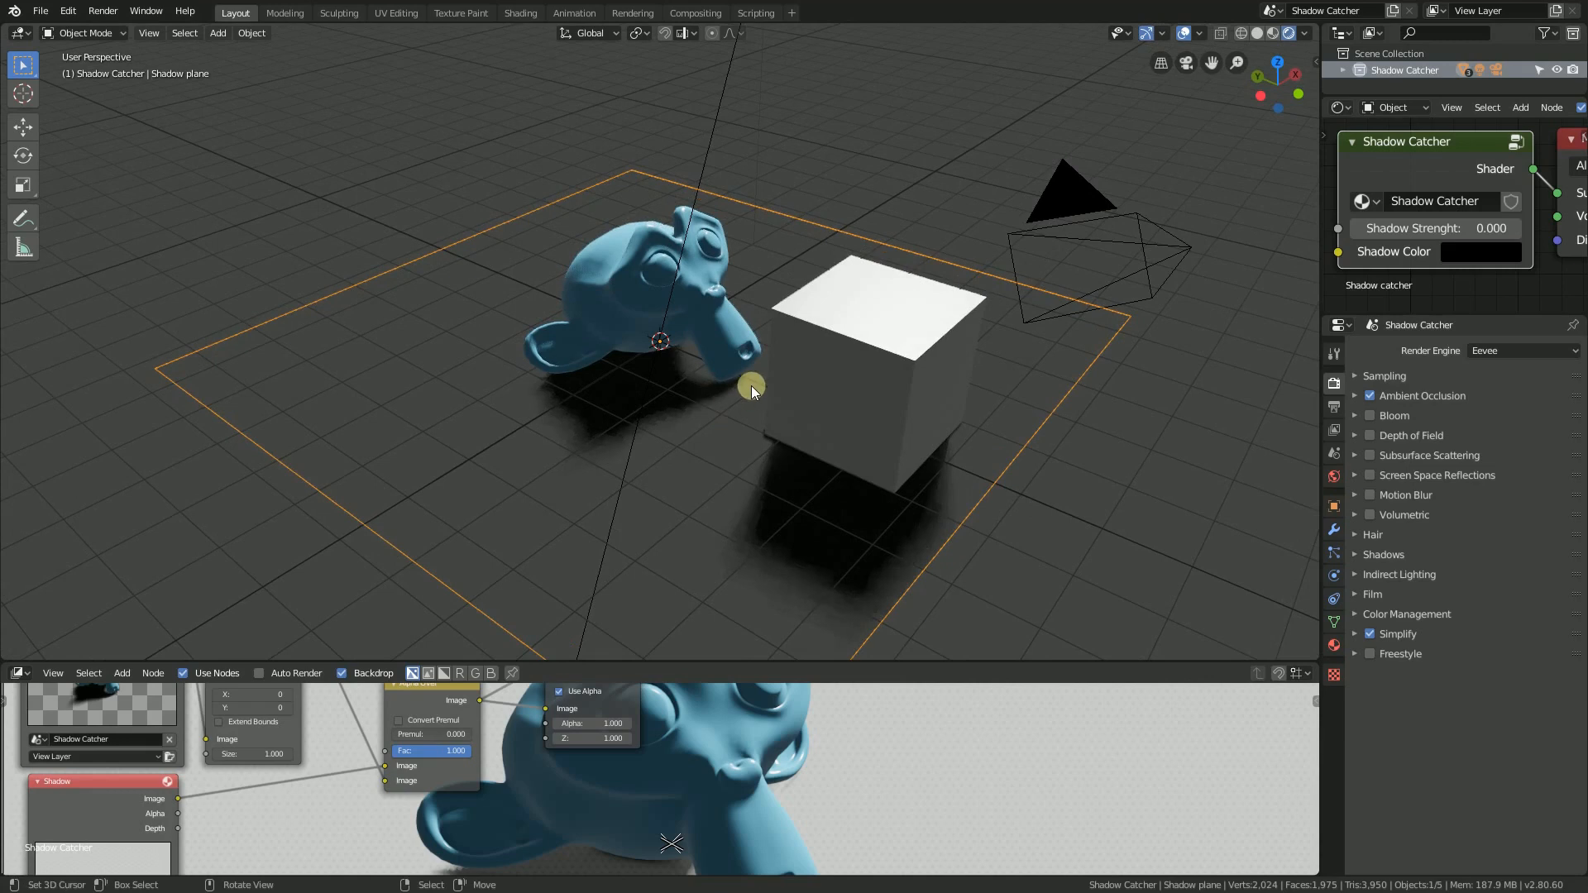